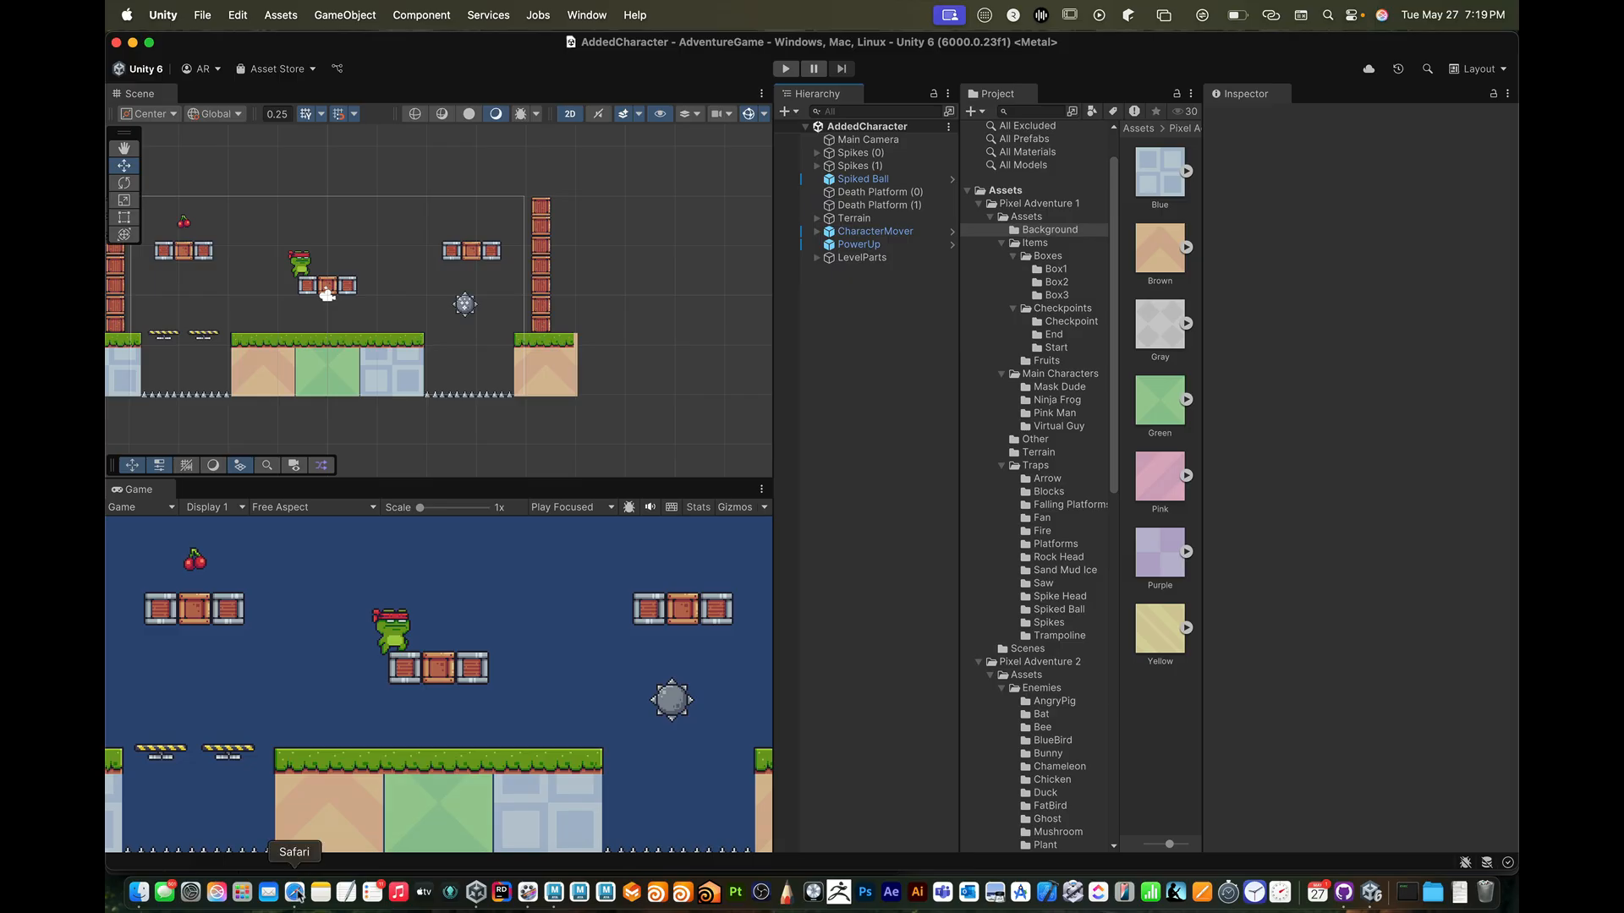
# - Switch to Safari and open the Pixel Art Key Pack - Animated page from karsiori's Asset Store listing
pyautogui.click(294, 892)
pyautogui.scroll(1, 333, 331)
pyautogui.scroll(5, 332, 332)
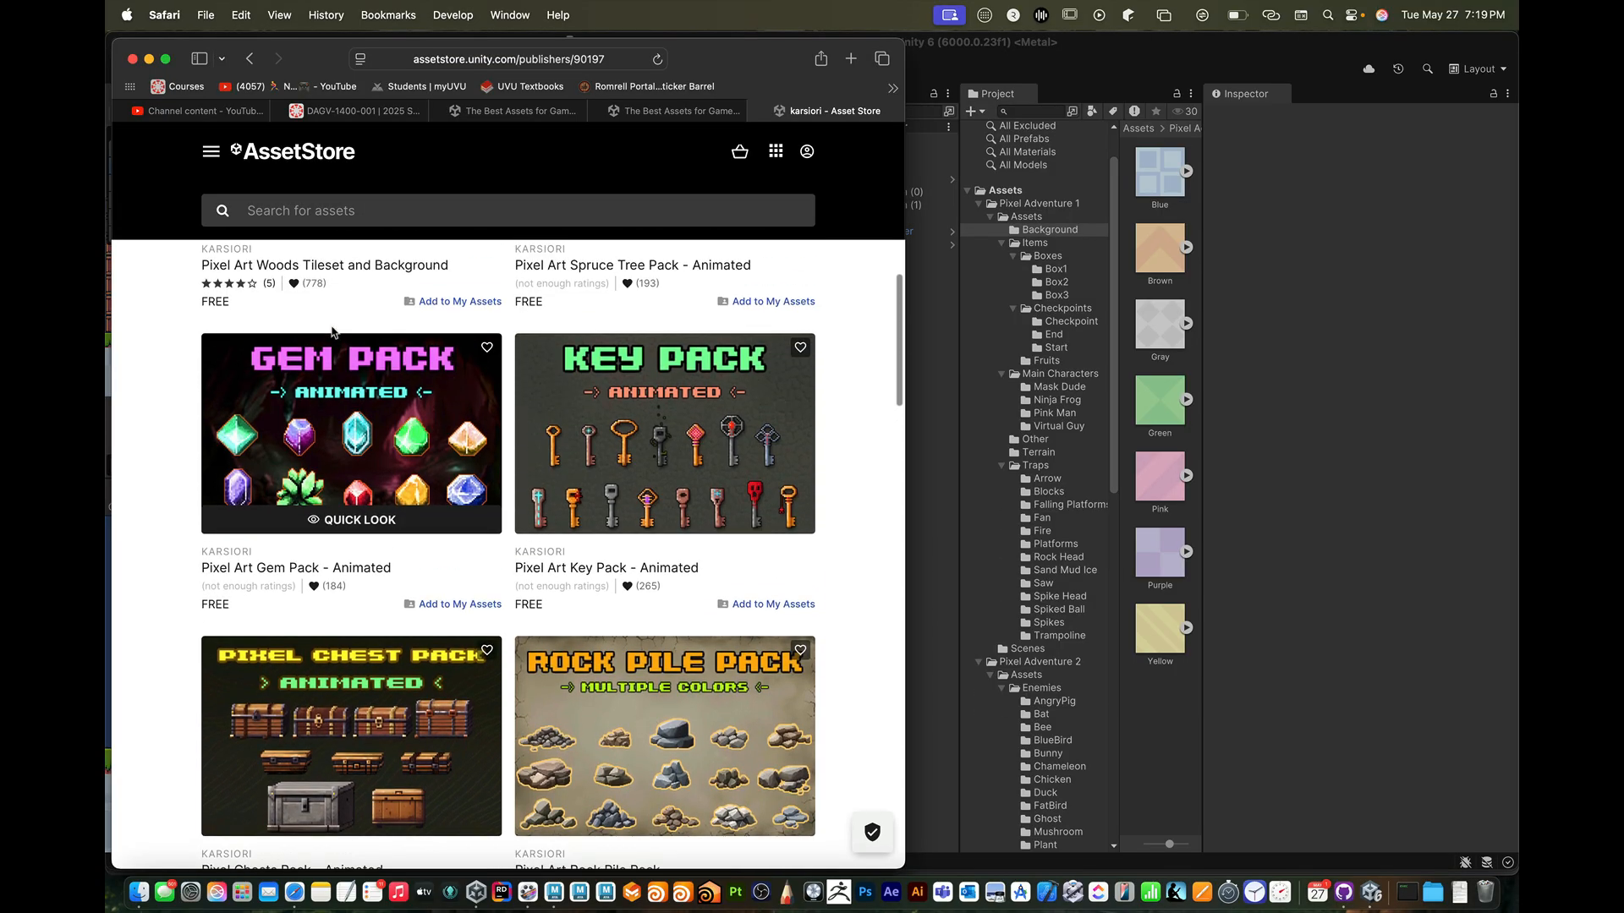
pyautogui.scroll(1, 332, 332)
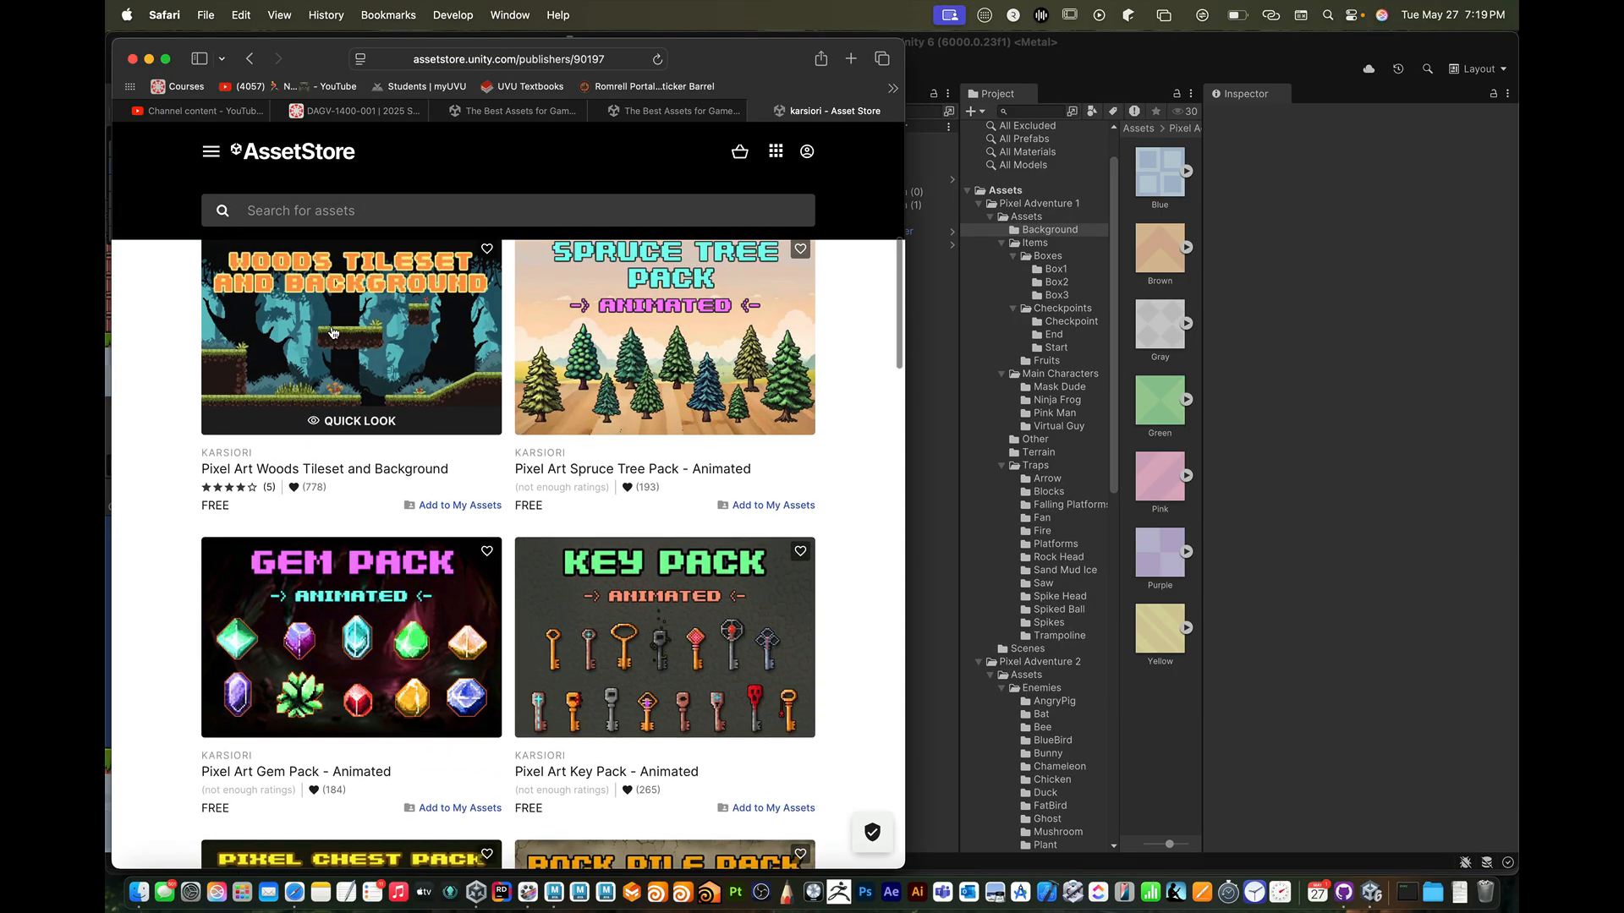
pyautogui.click(642, 603)
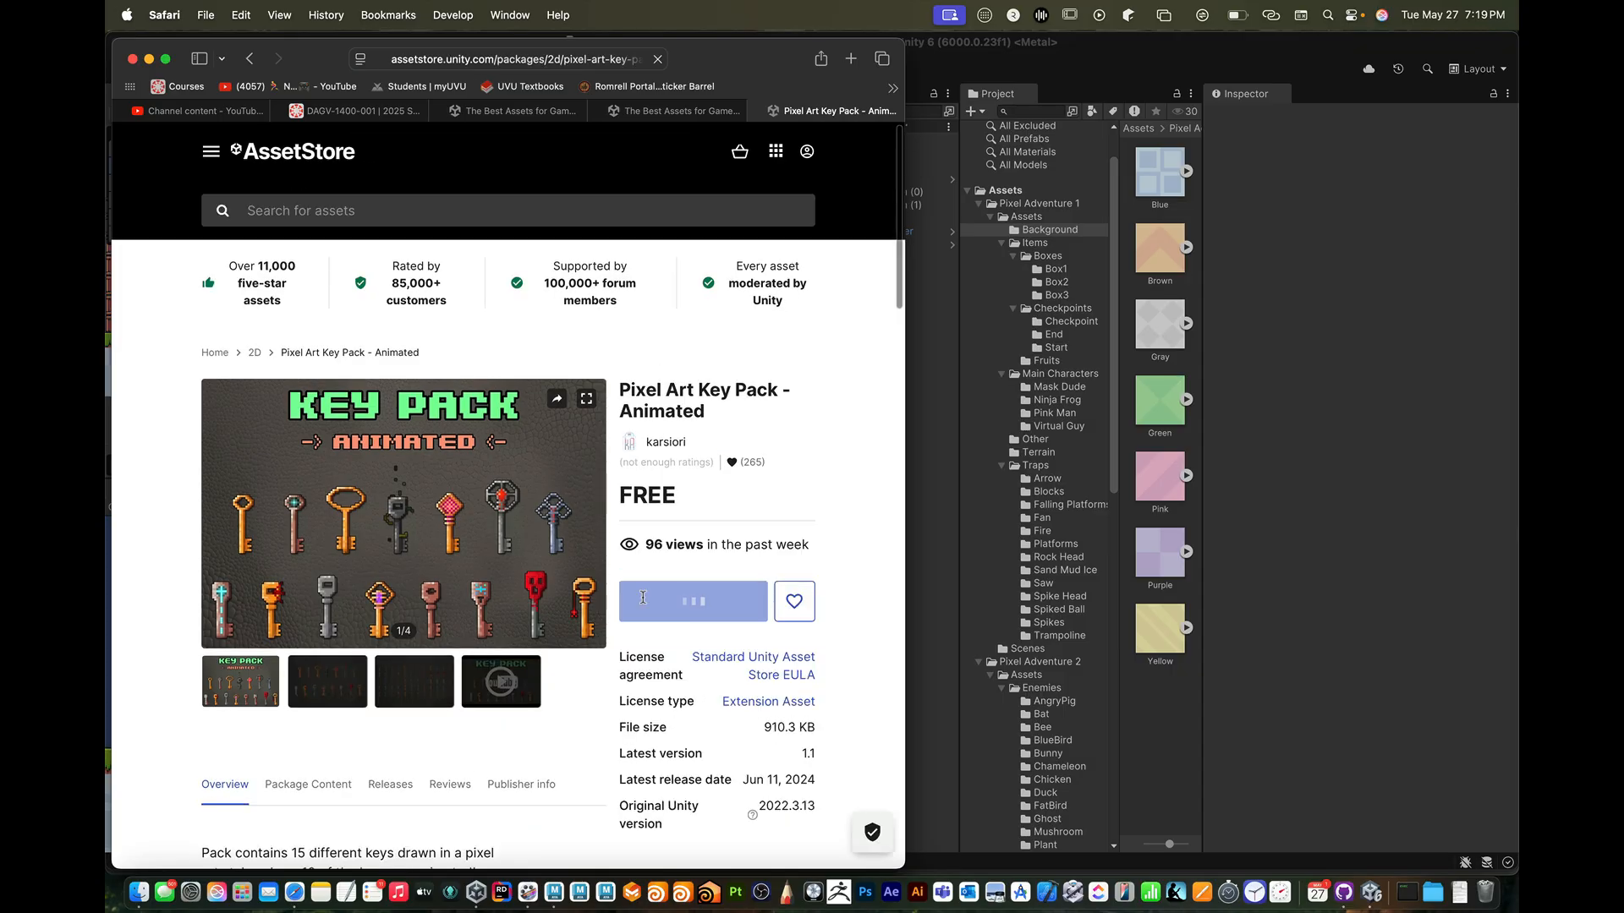
# - Add the Pixel Art Key Pack - Animated to My Assets, accepting the terms of service, and open it in Unity
pyautogui.click(697, 604)
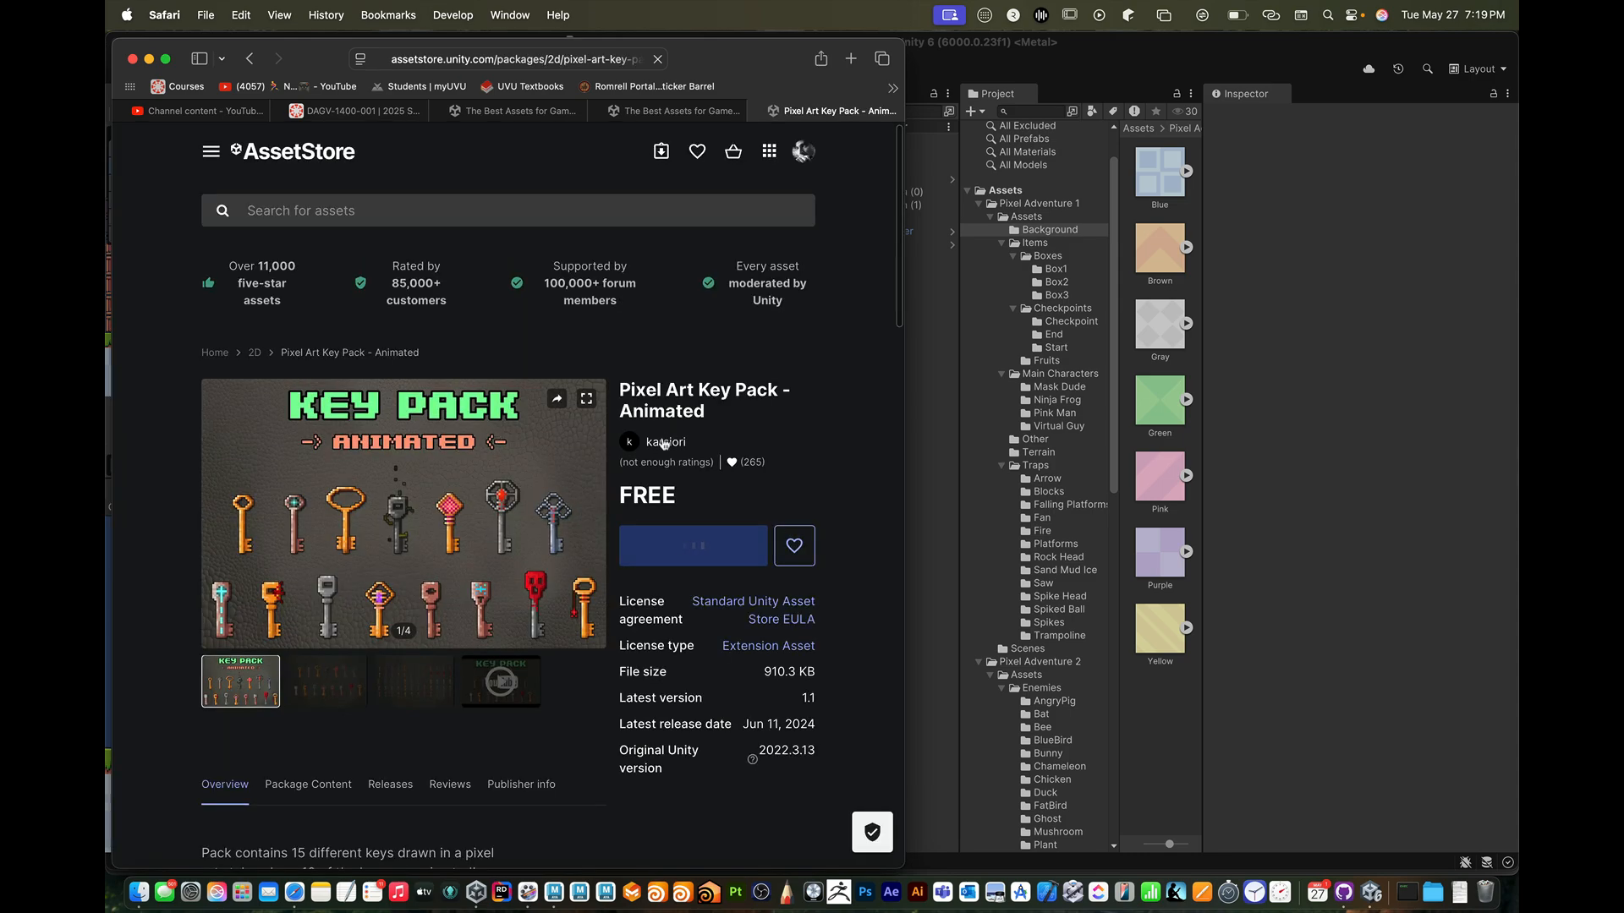
pyautogui.click(699, 602)
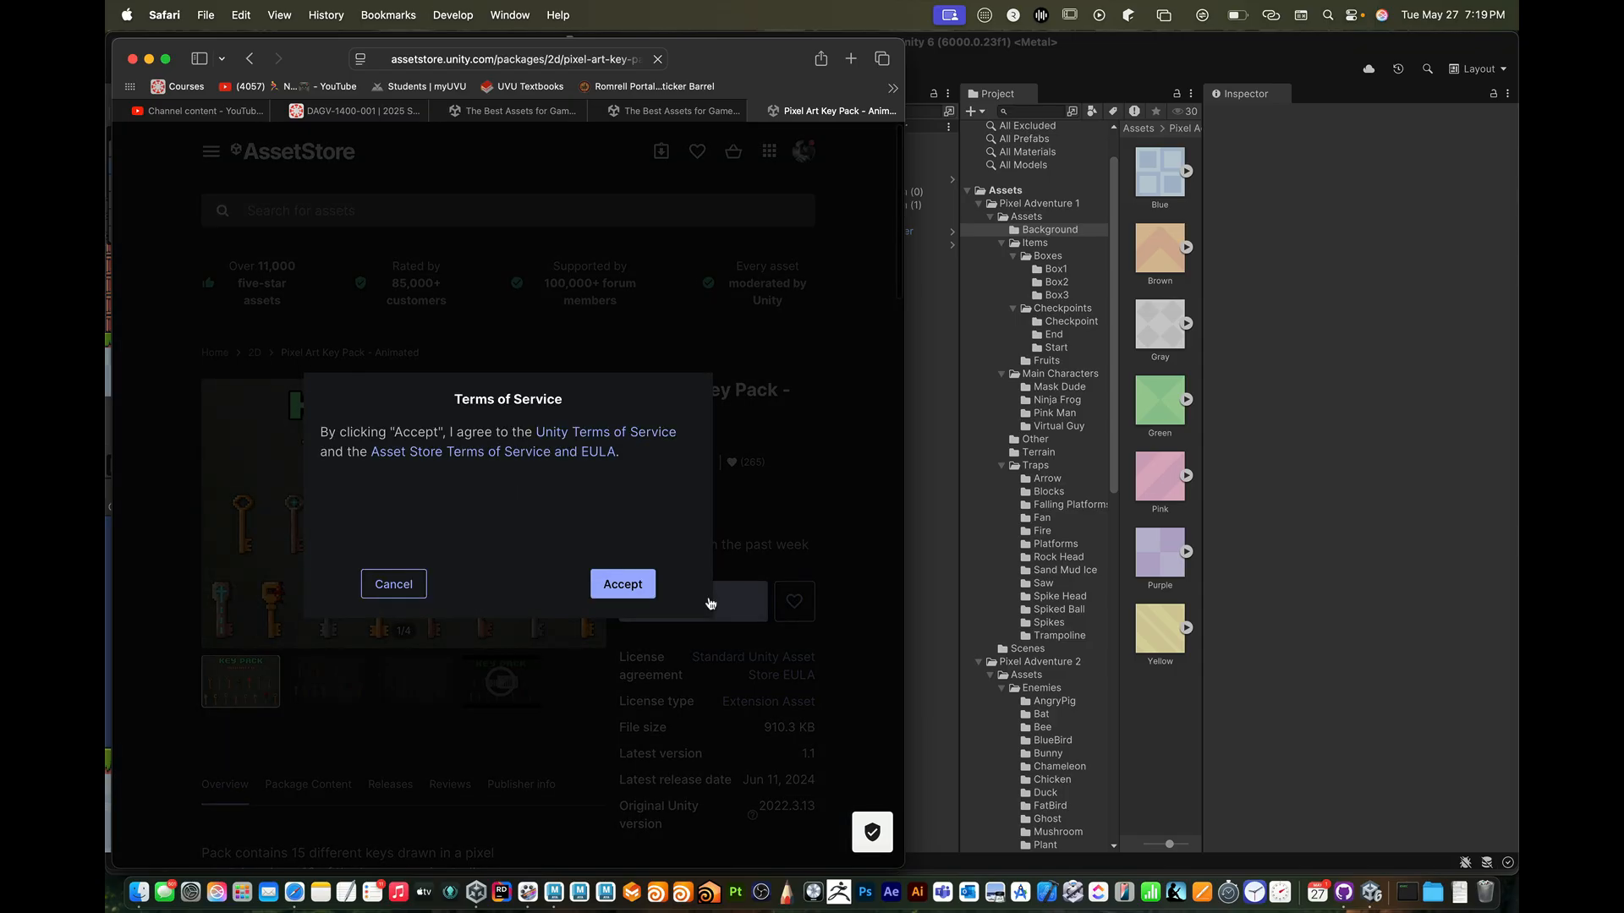
pyautogui.click(621, 593)
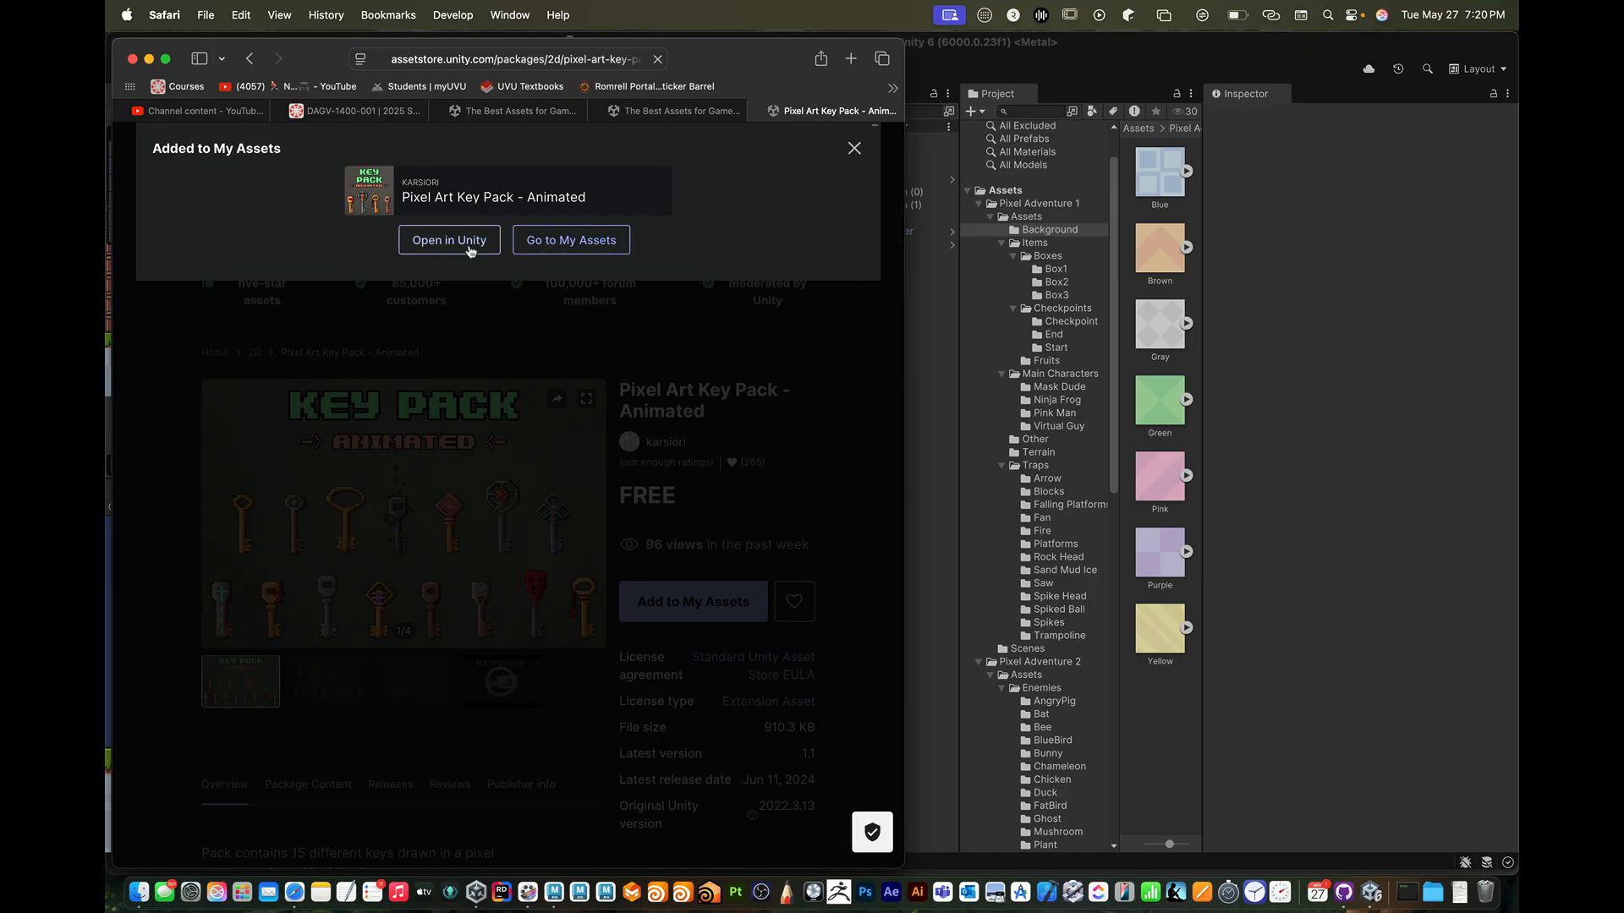
pyautogui.click(467, 246)
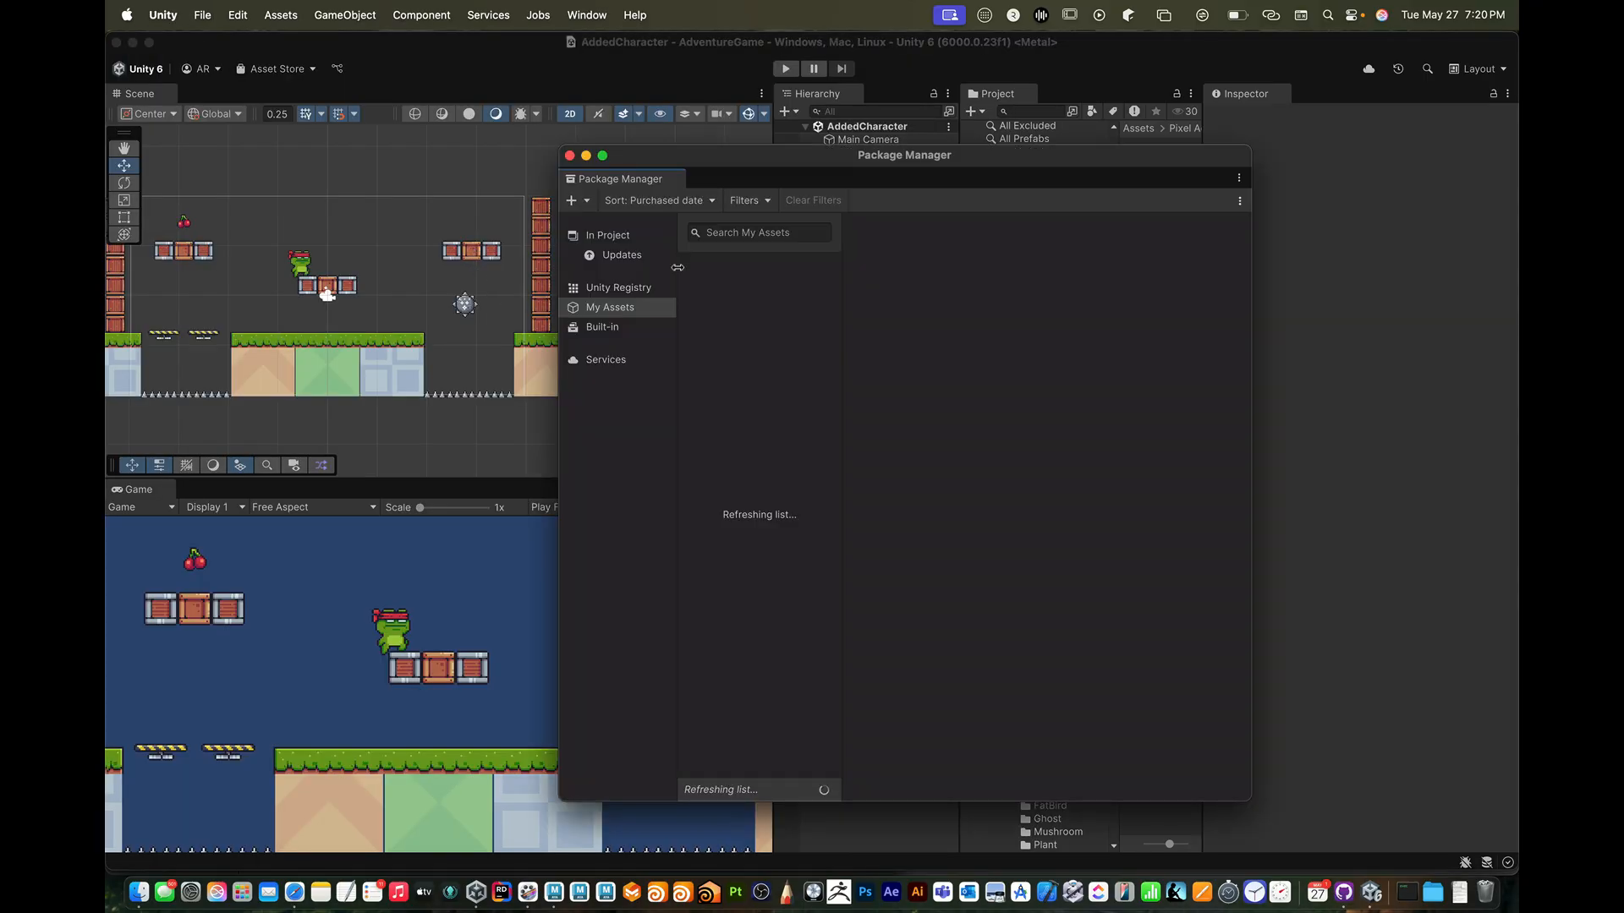
# - Download the Pixel Art Key Pack - Animated and import all of its contents into the project
pyautogui.moveTo(799, 157); pyautogui.dragTo(751, 135)
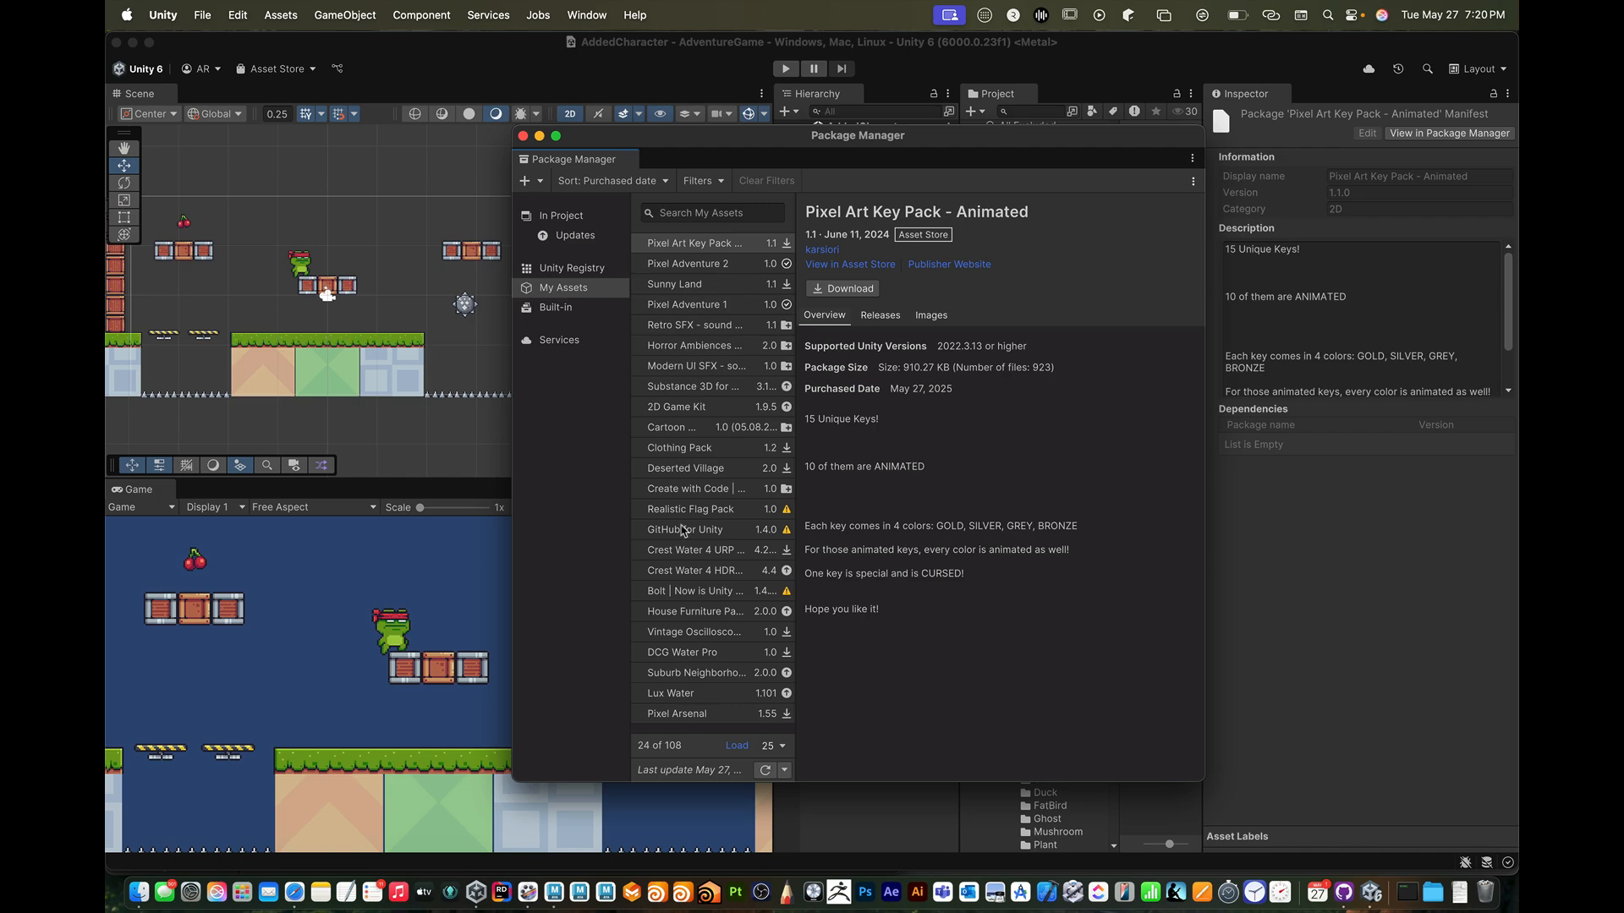
pyautogui.press('super+Tab')
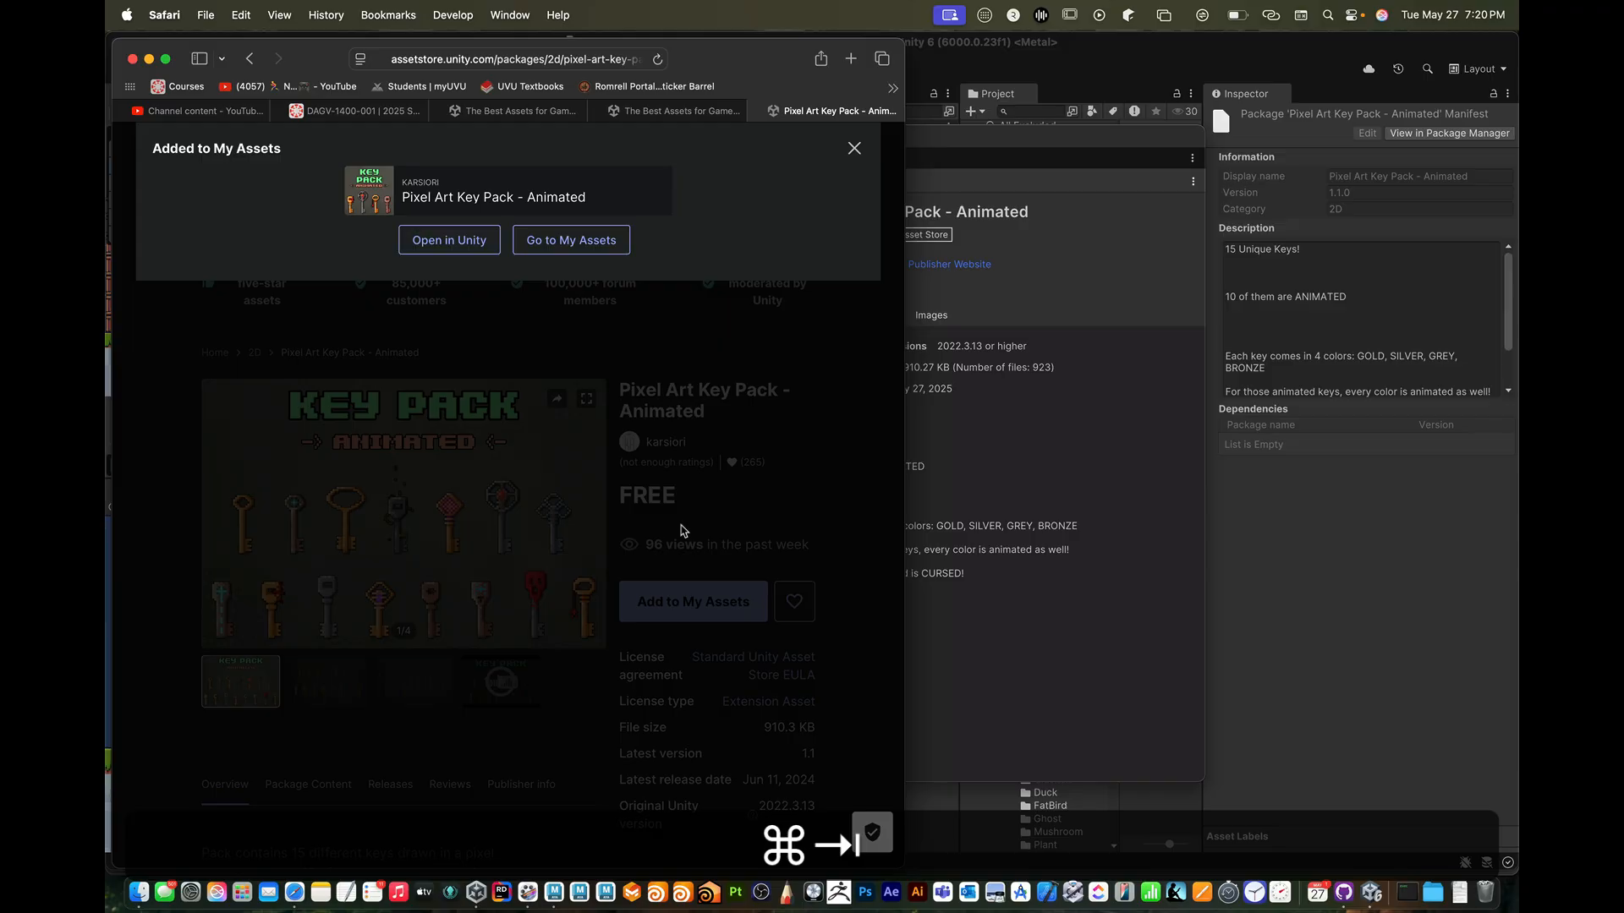
pyautogui.press('super+Tab')
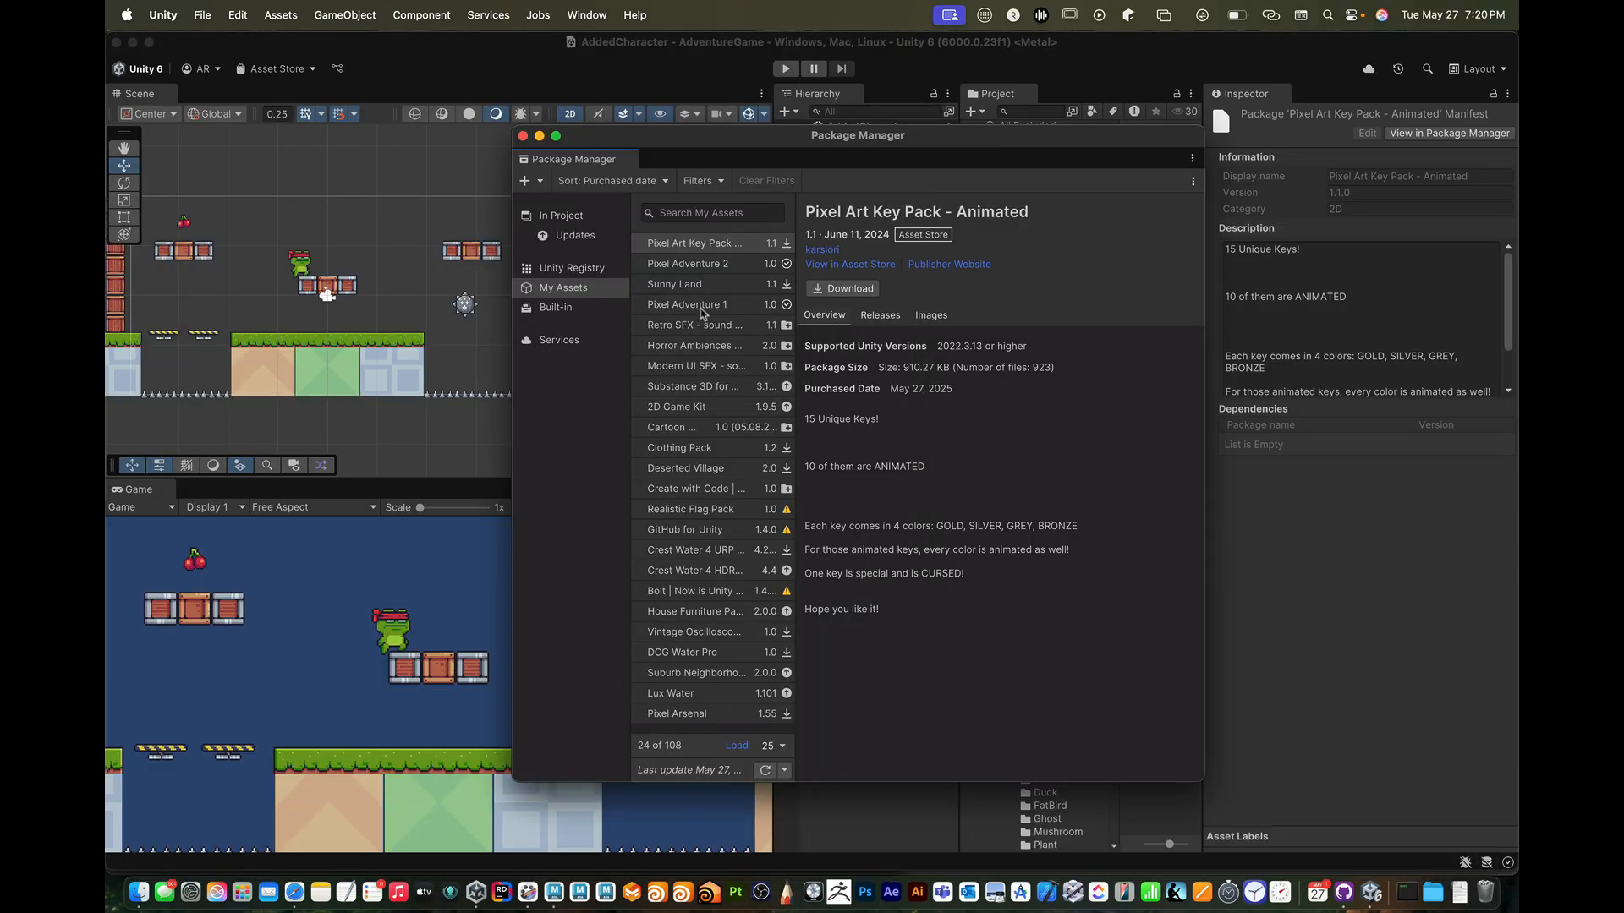
pyautogui.click(711, 252)
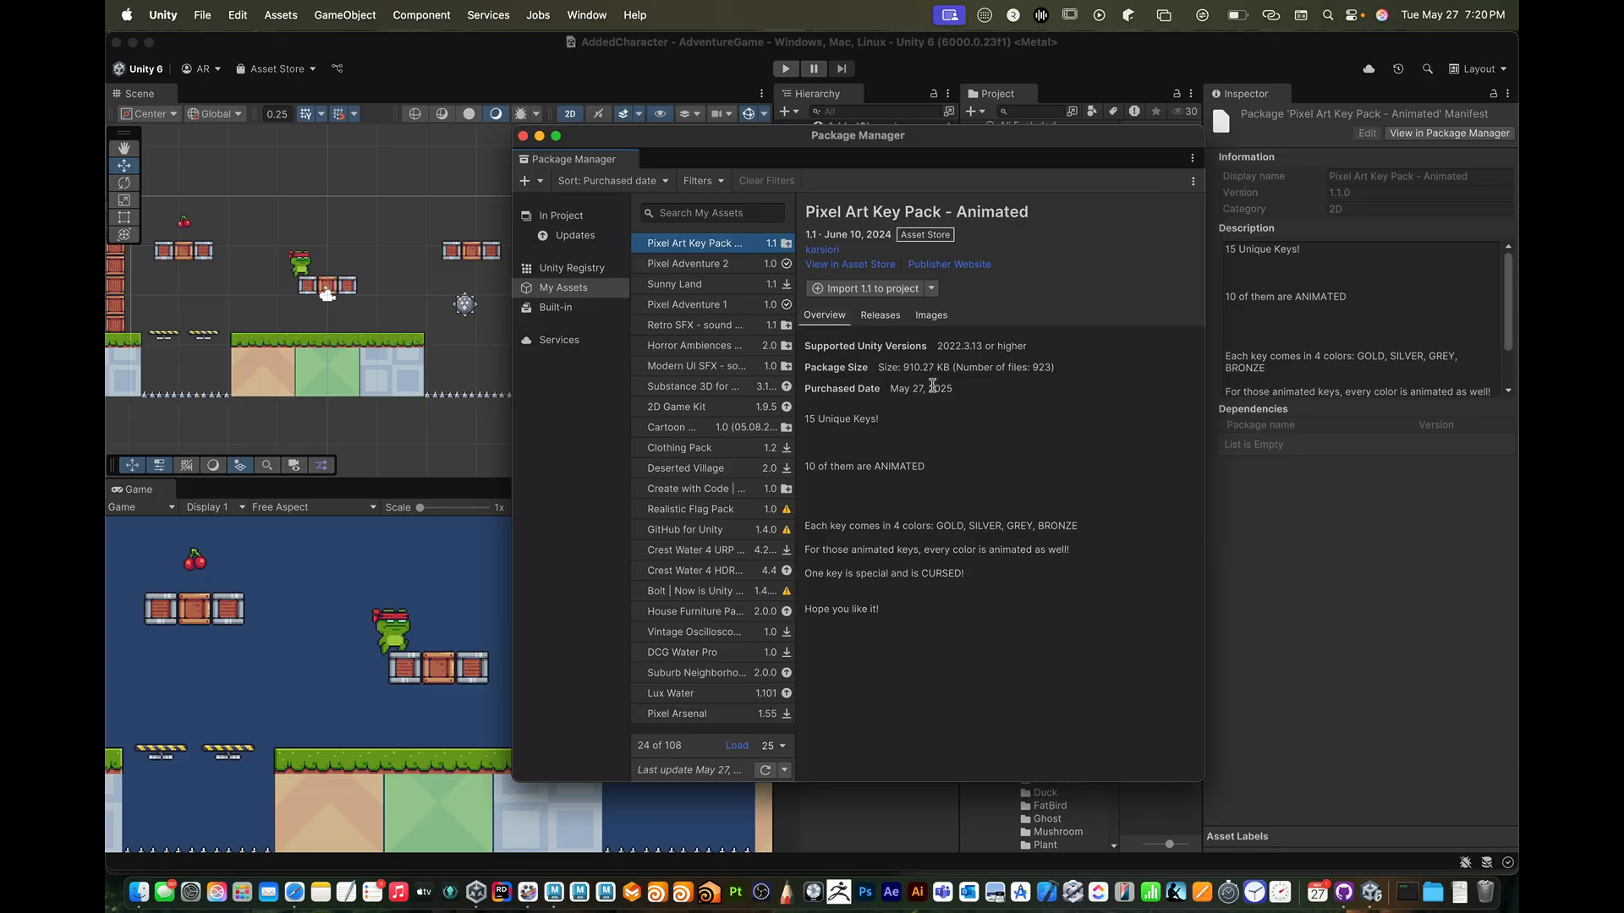
pyautogui.click(895, 290)
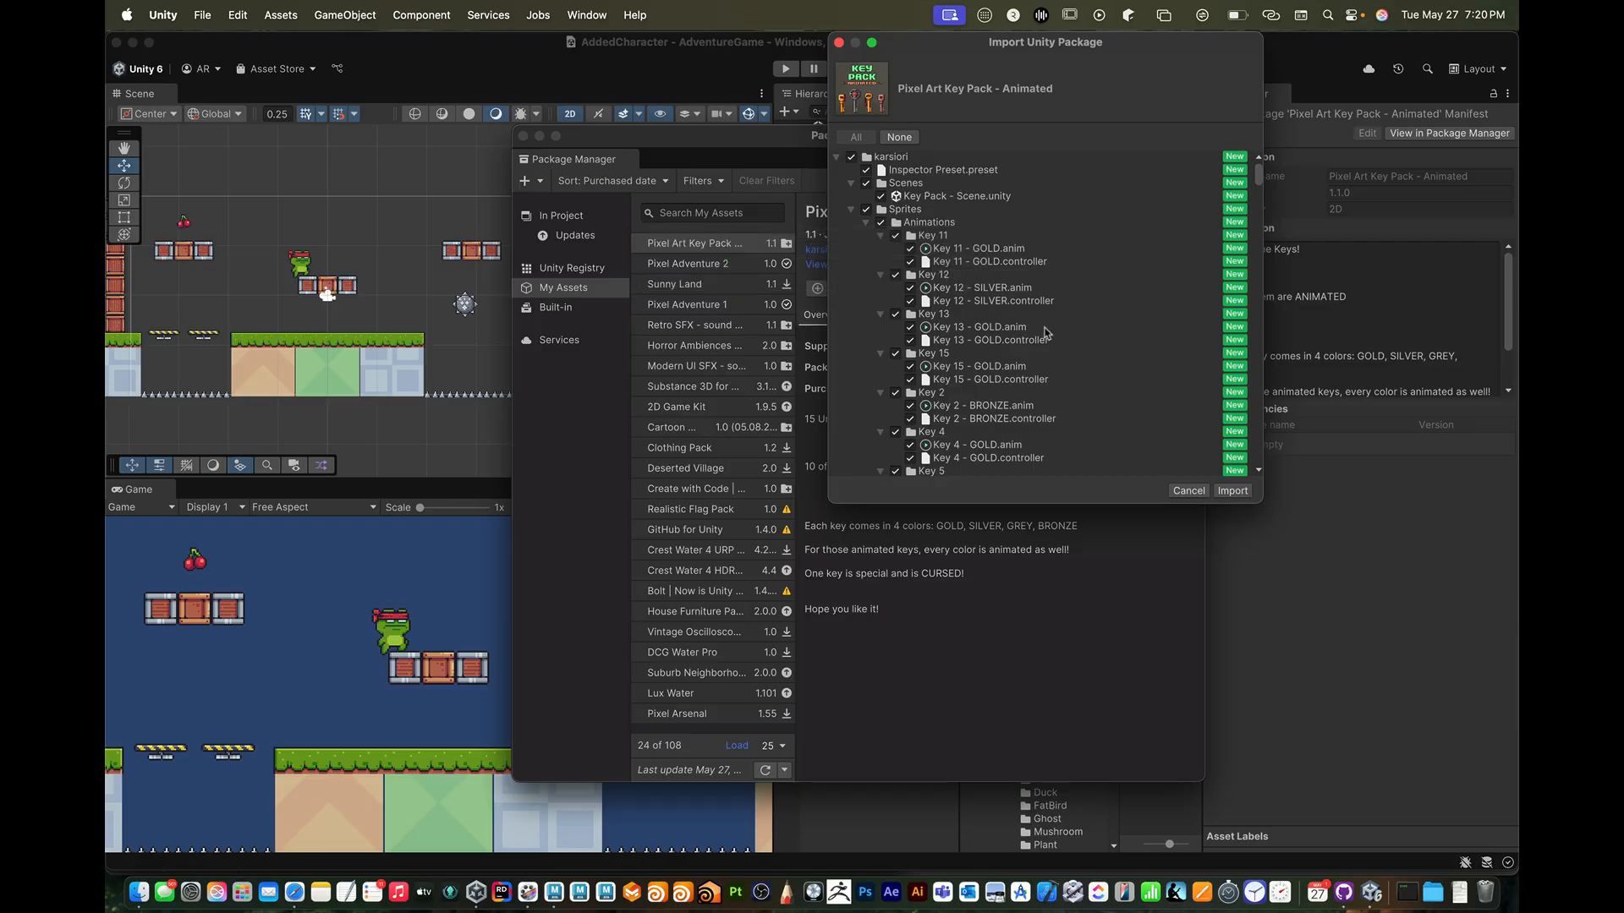
pyautogui.click(1233, 491)
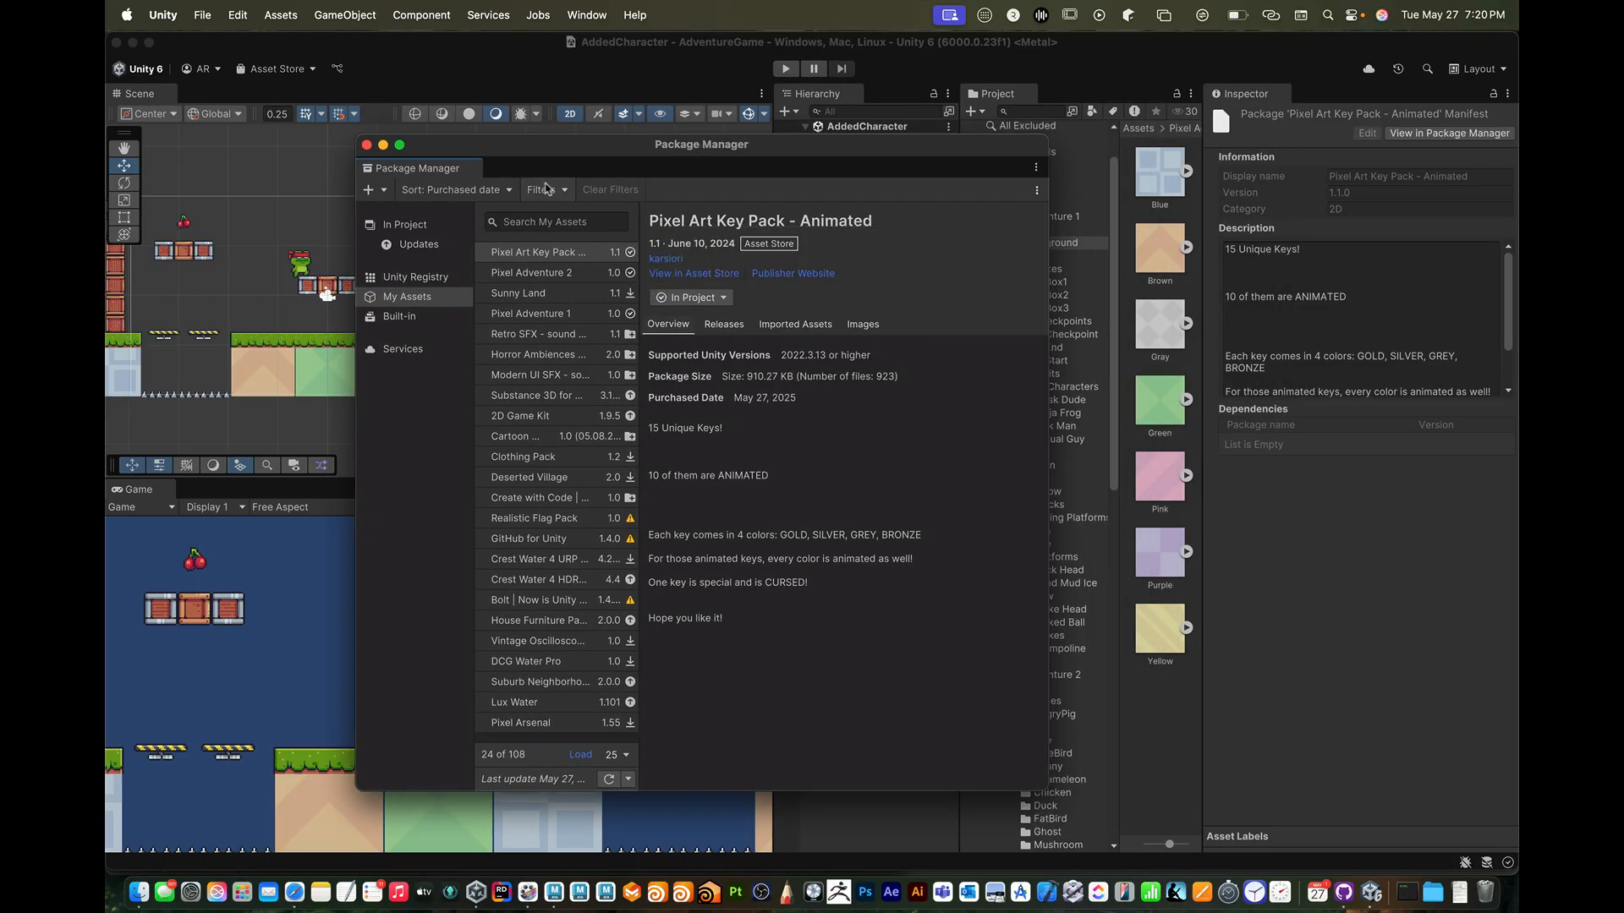
# - Return to Safari, dismiss the Added to My Assets notice and open the karsiori publisher page
pyautogui.press('super+Tab')
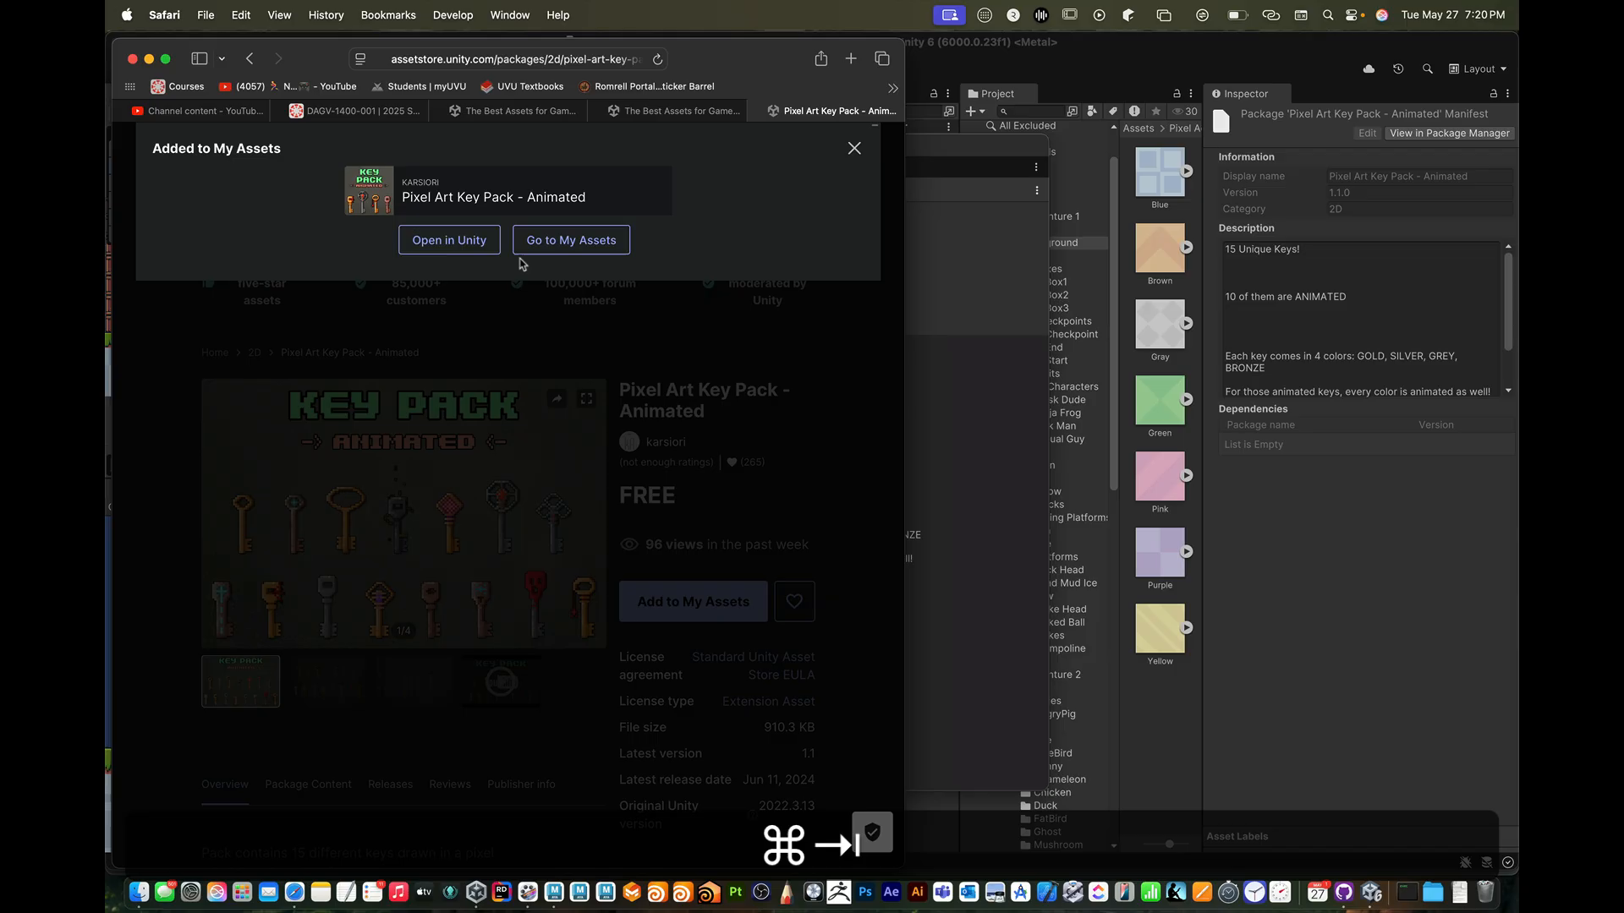
pyautogui.click(854, 148)
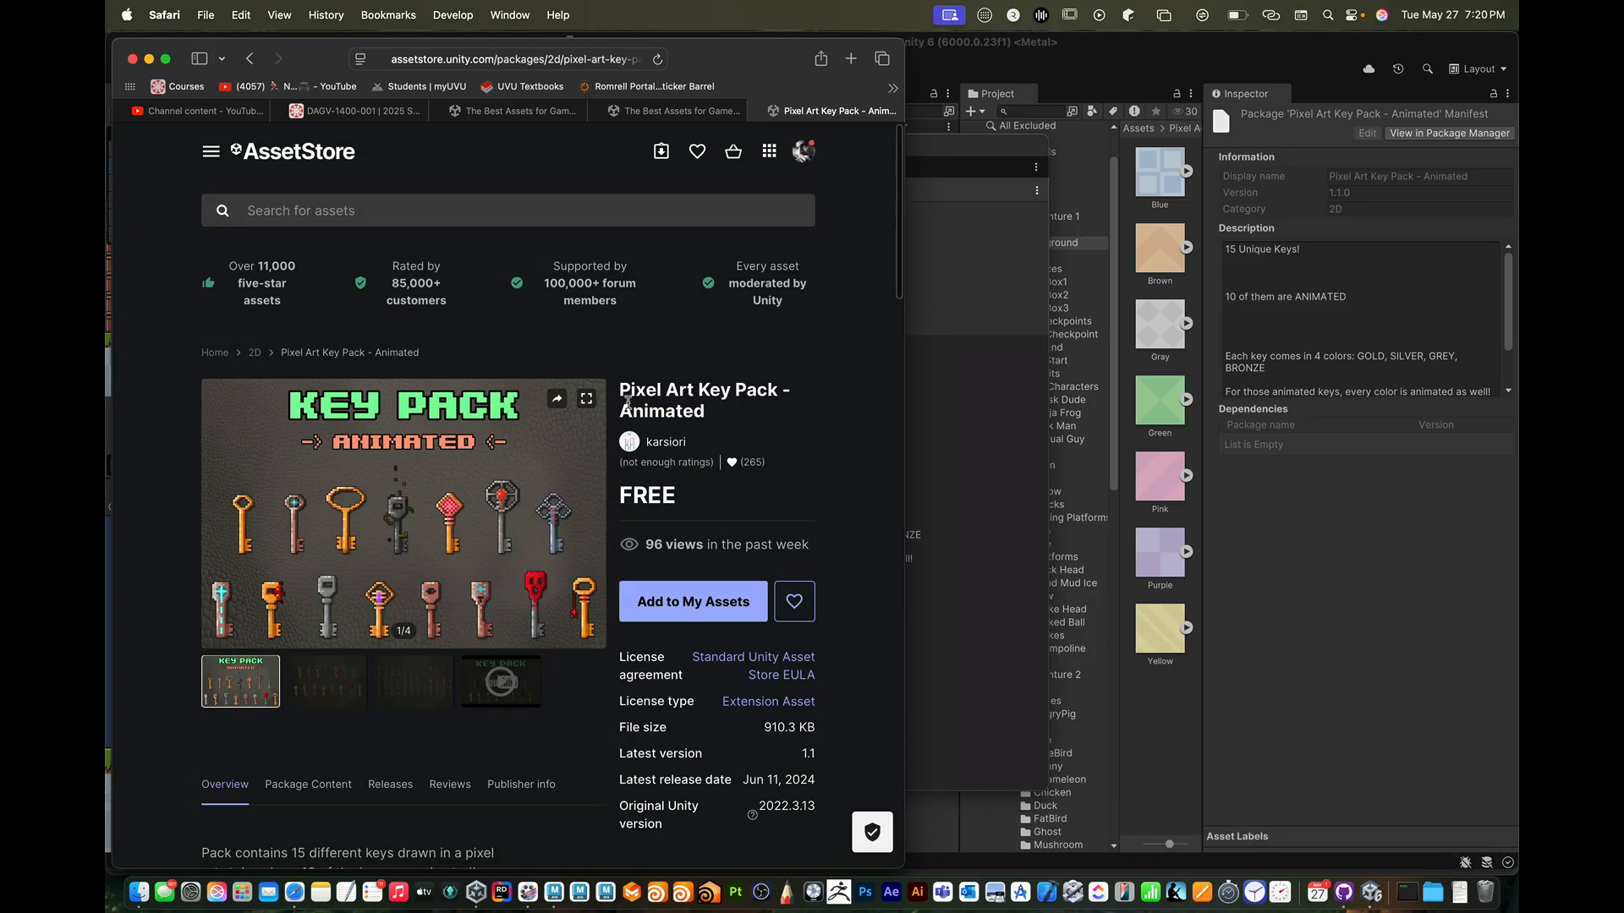
pyautogui.press('super+bracketleft')
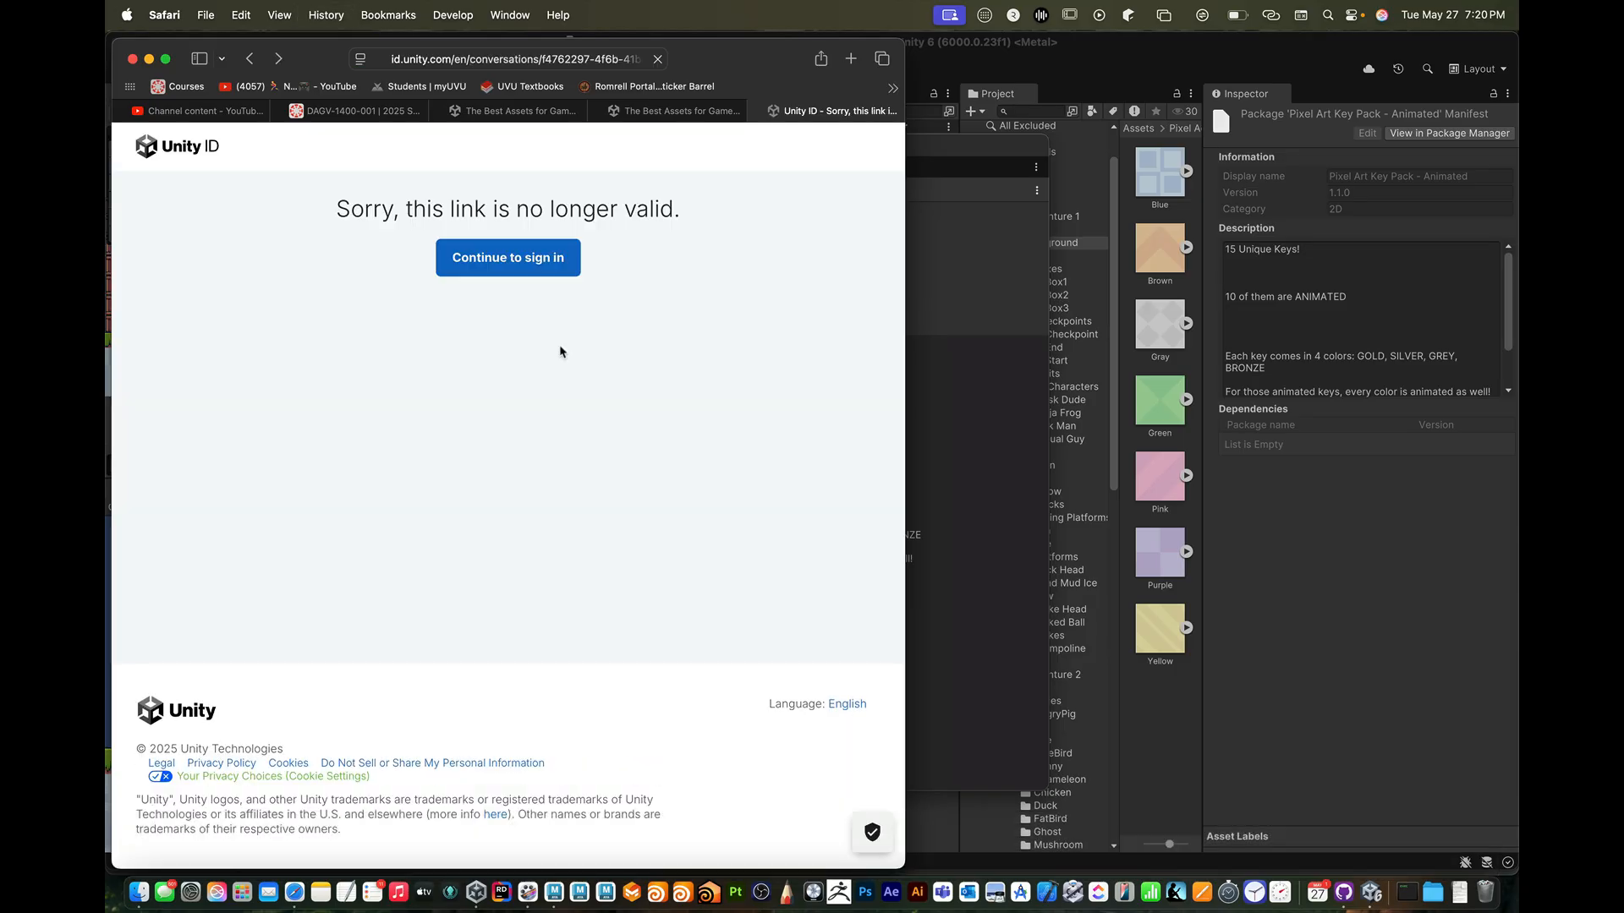
pyautogui.press('super+bracketright')
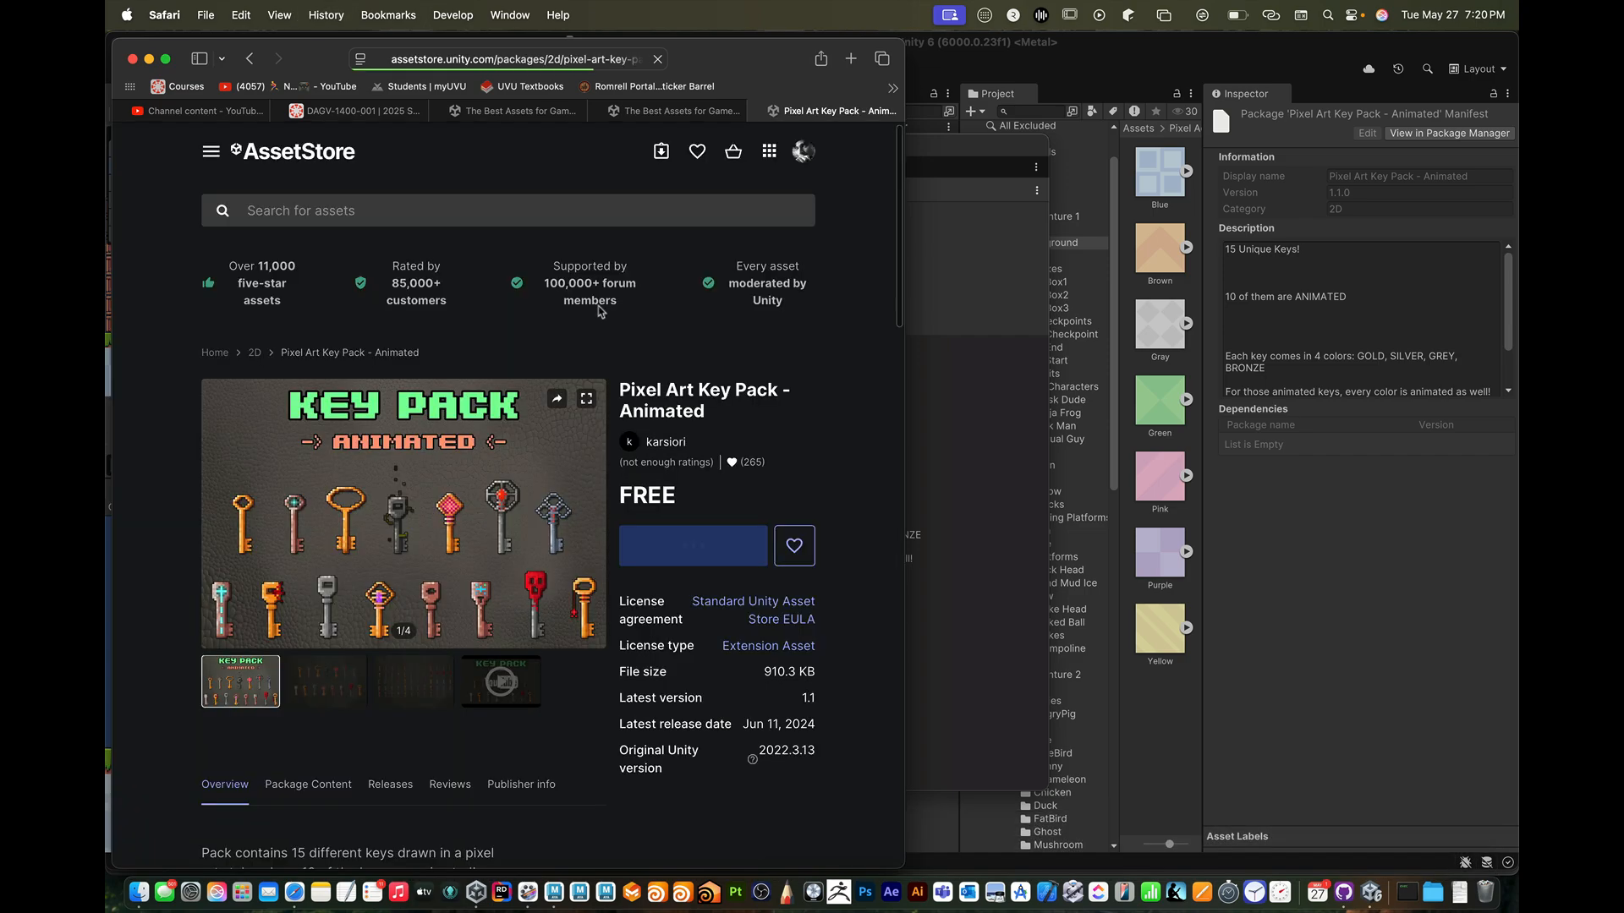
pyautogui.scroll(-3, 617, 355)
pyautogui.scroll(-15, 621, 372)
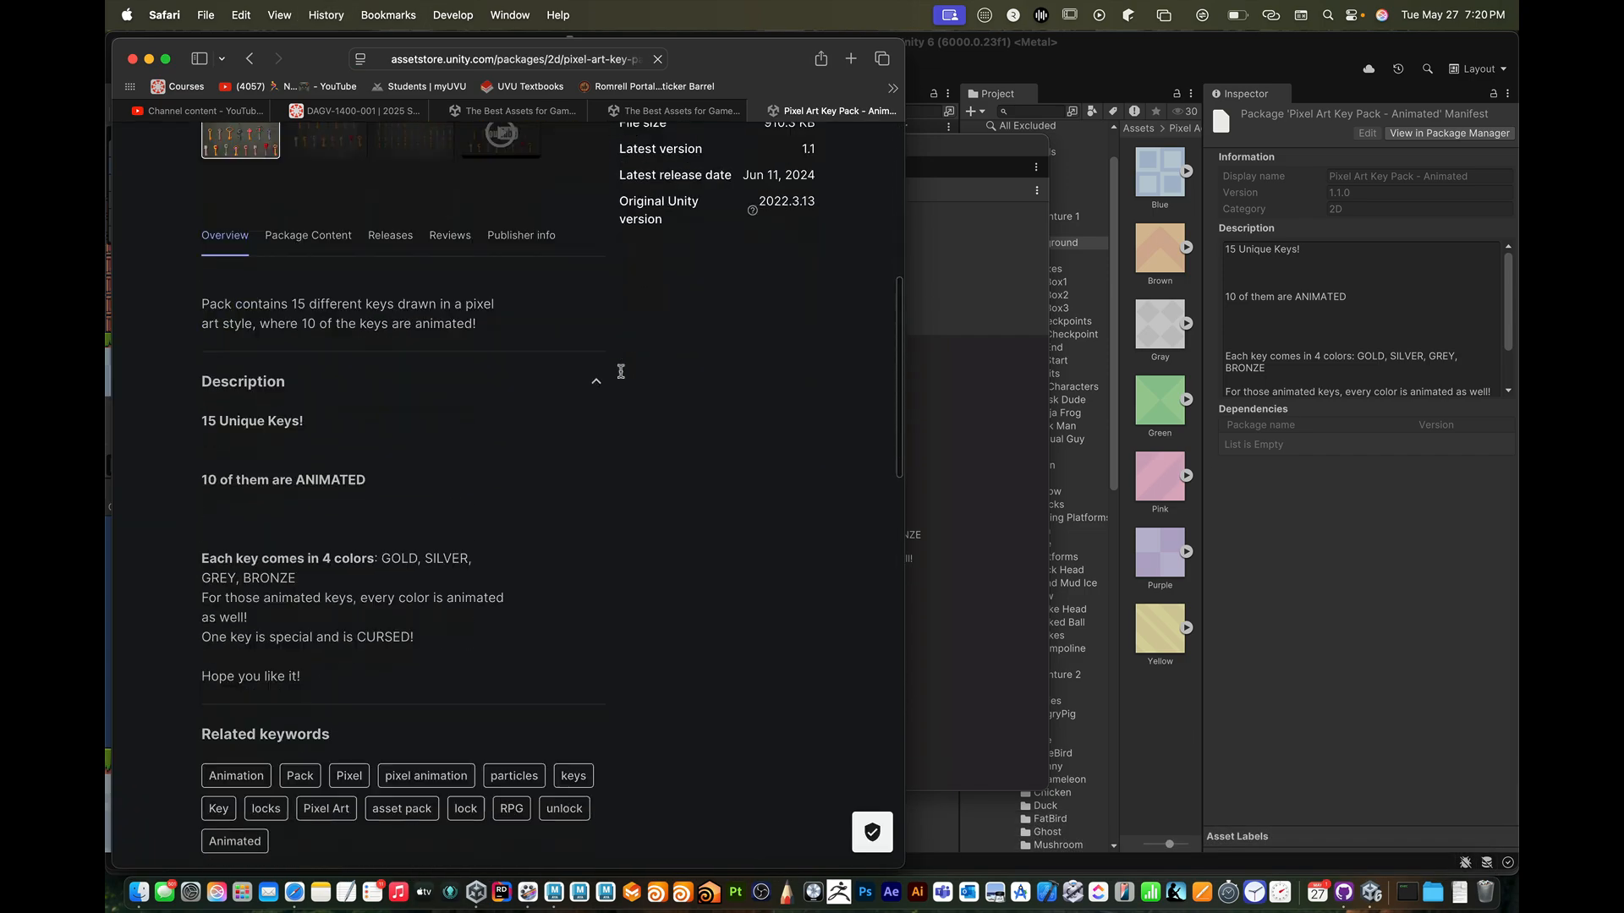
pyautogui.scroll(10, 623, 377)
pyautogui.scroll(10, 623, 377)
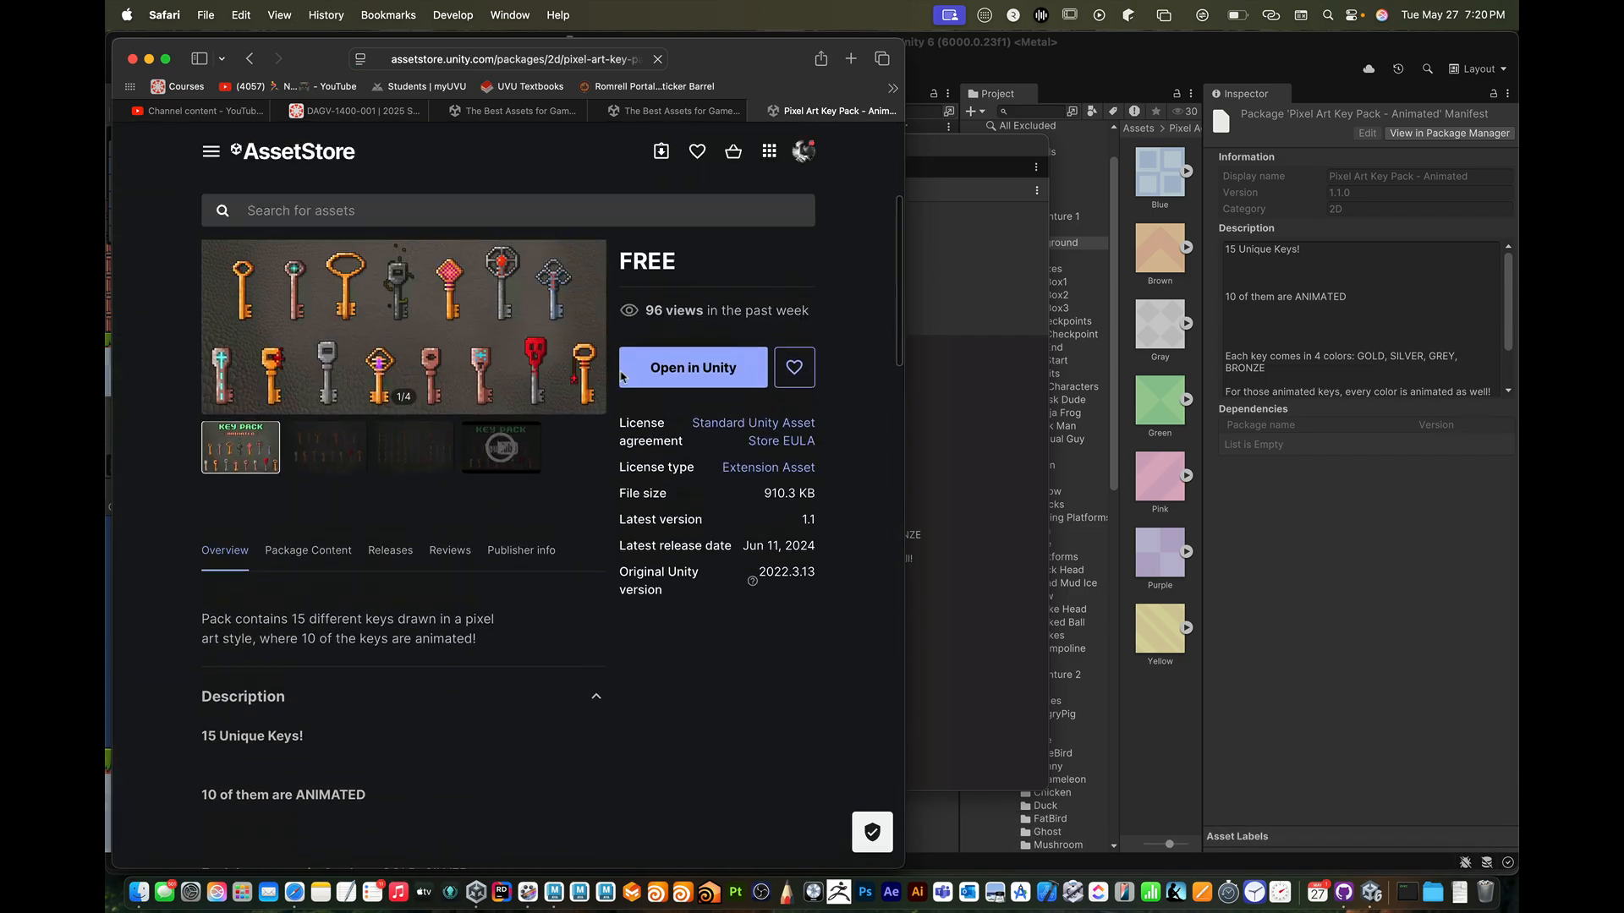
pyautogui.click(655, 385)
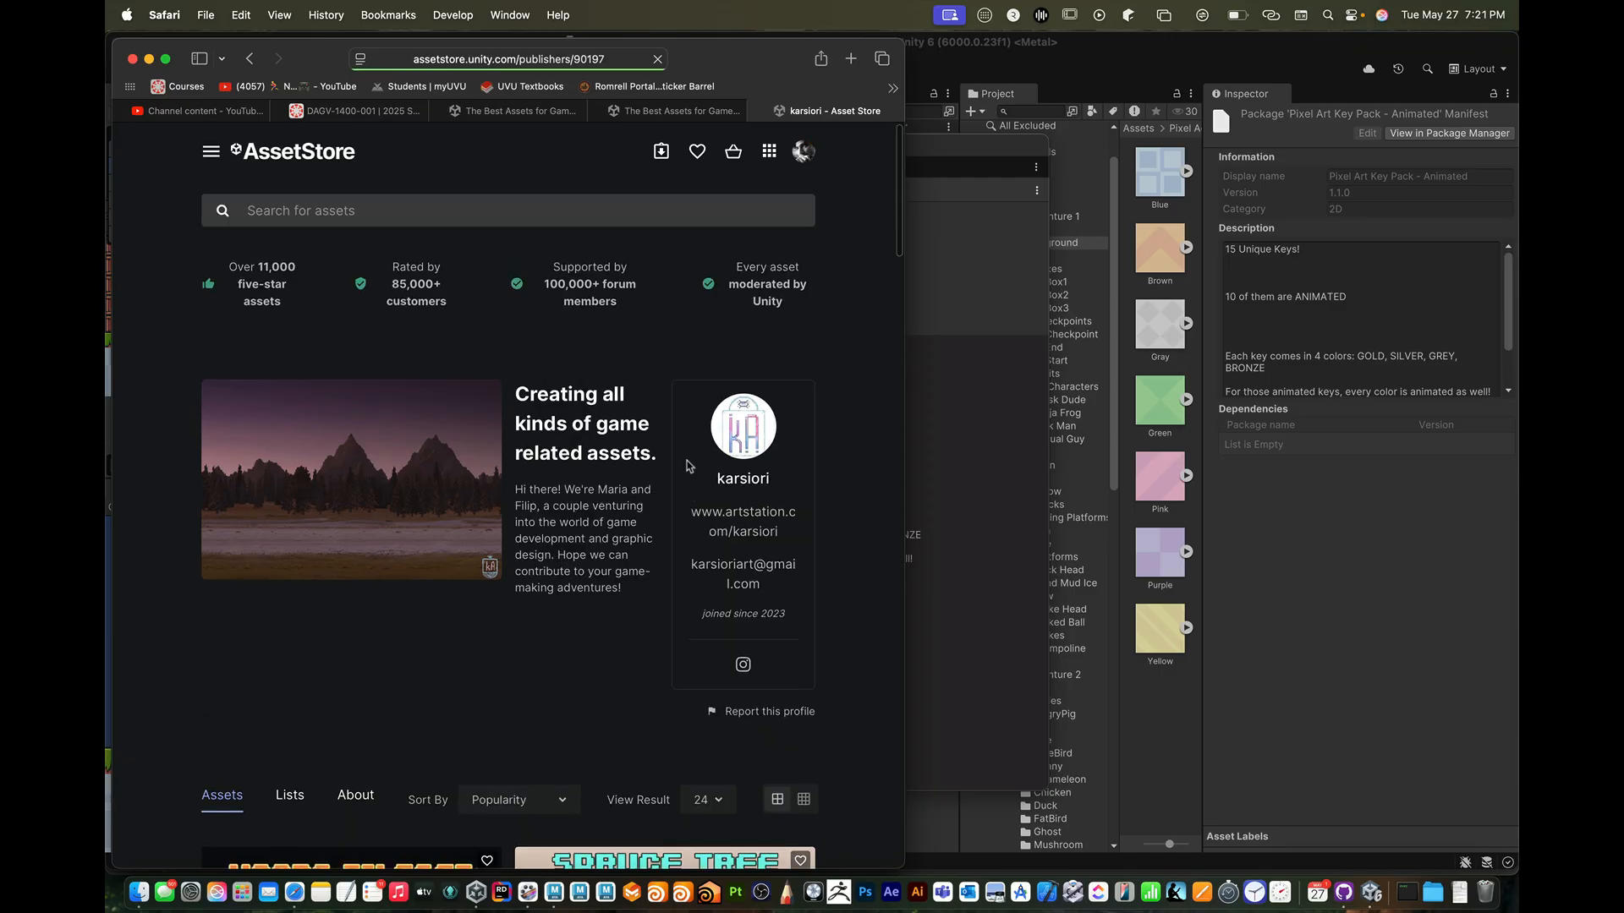
# - Find karsiori's Pixel Chests Pack - Animated, add it to My Assets under the terms of service, and open it in Unity
pyautogui.scroll(-10, 687, 474)
pyautogui.scroll(-5, 685, 486)
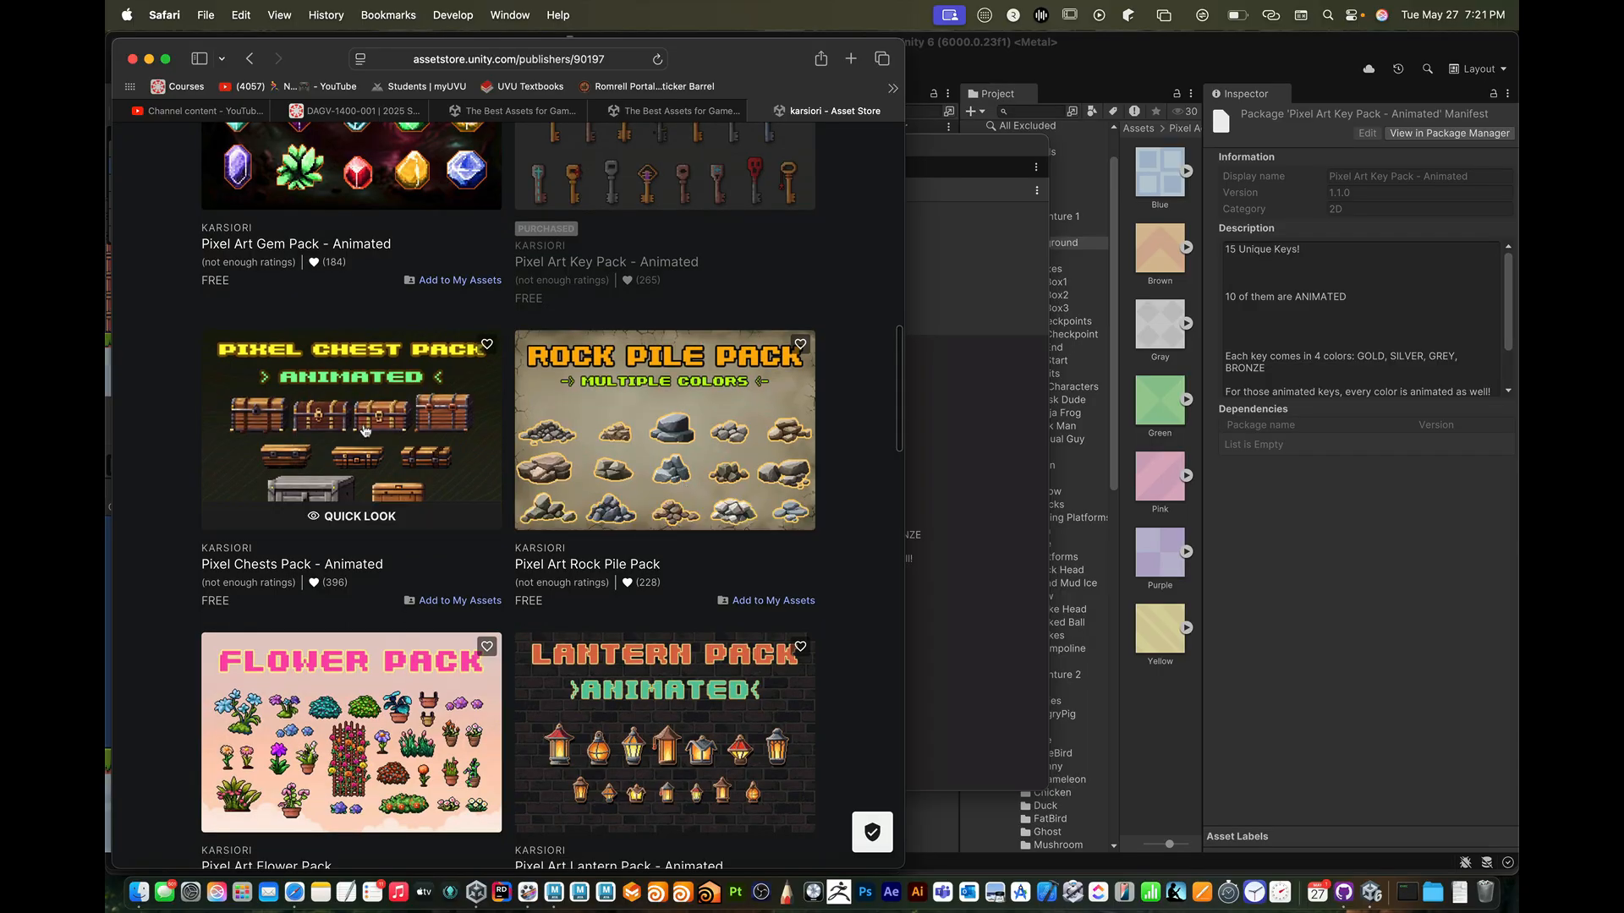
pyautogui.click(364, 430)
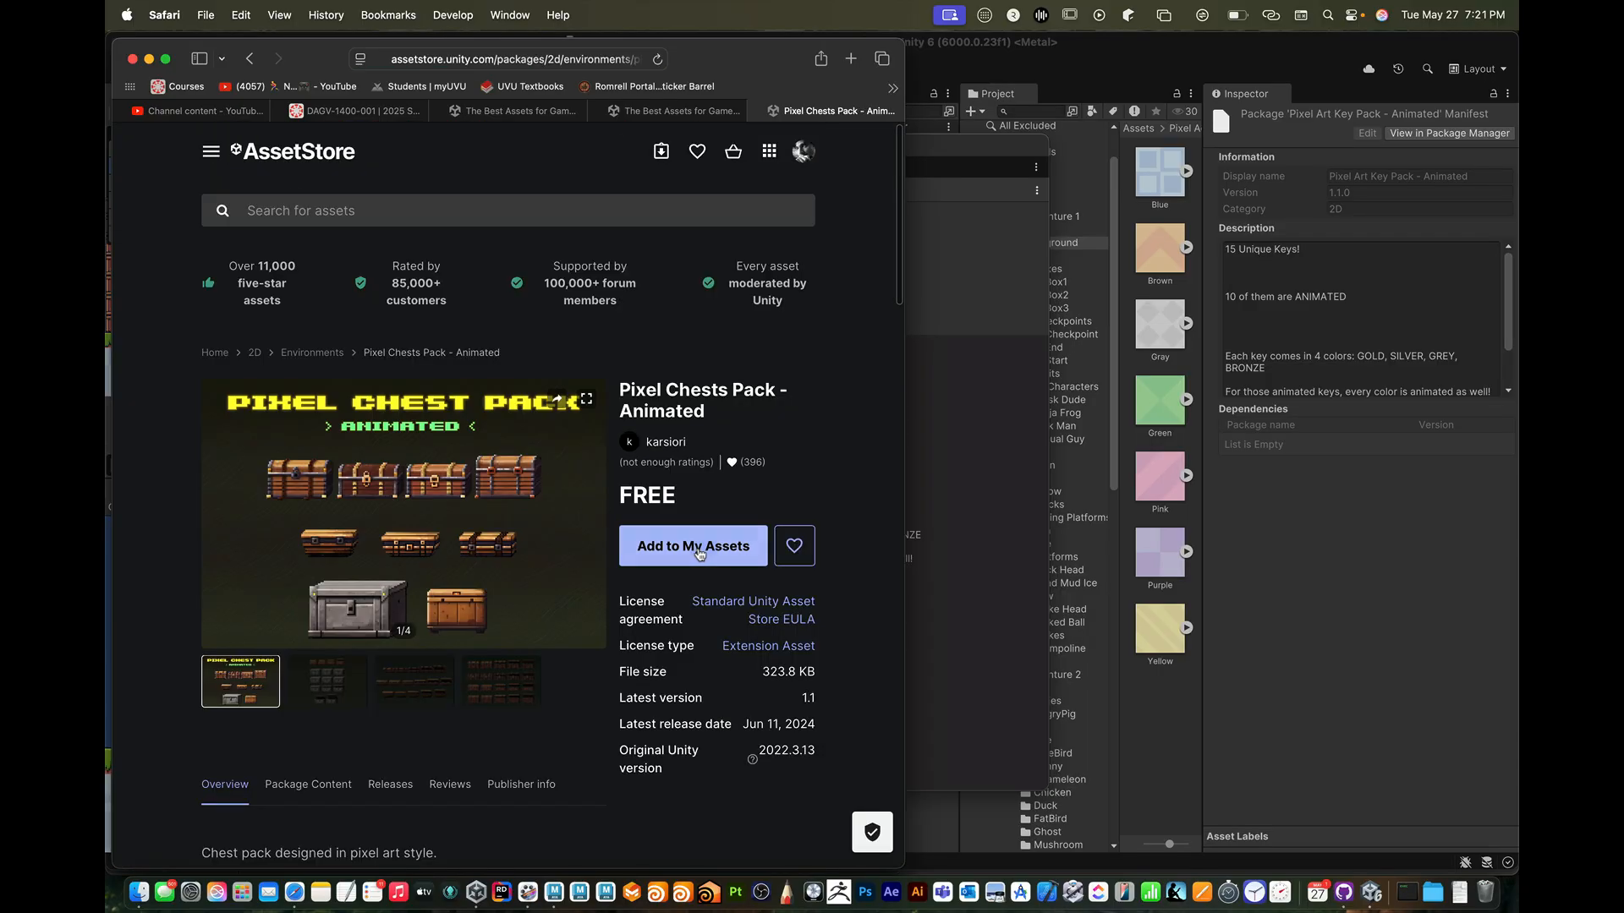
pyautogui.click(696, 602)
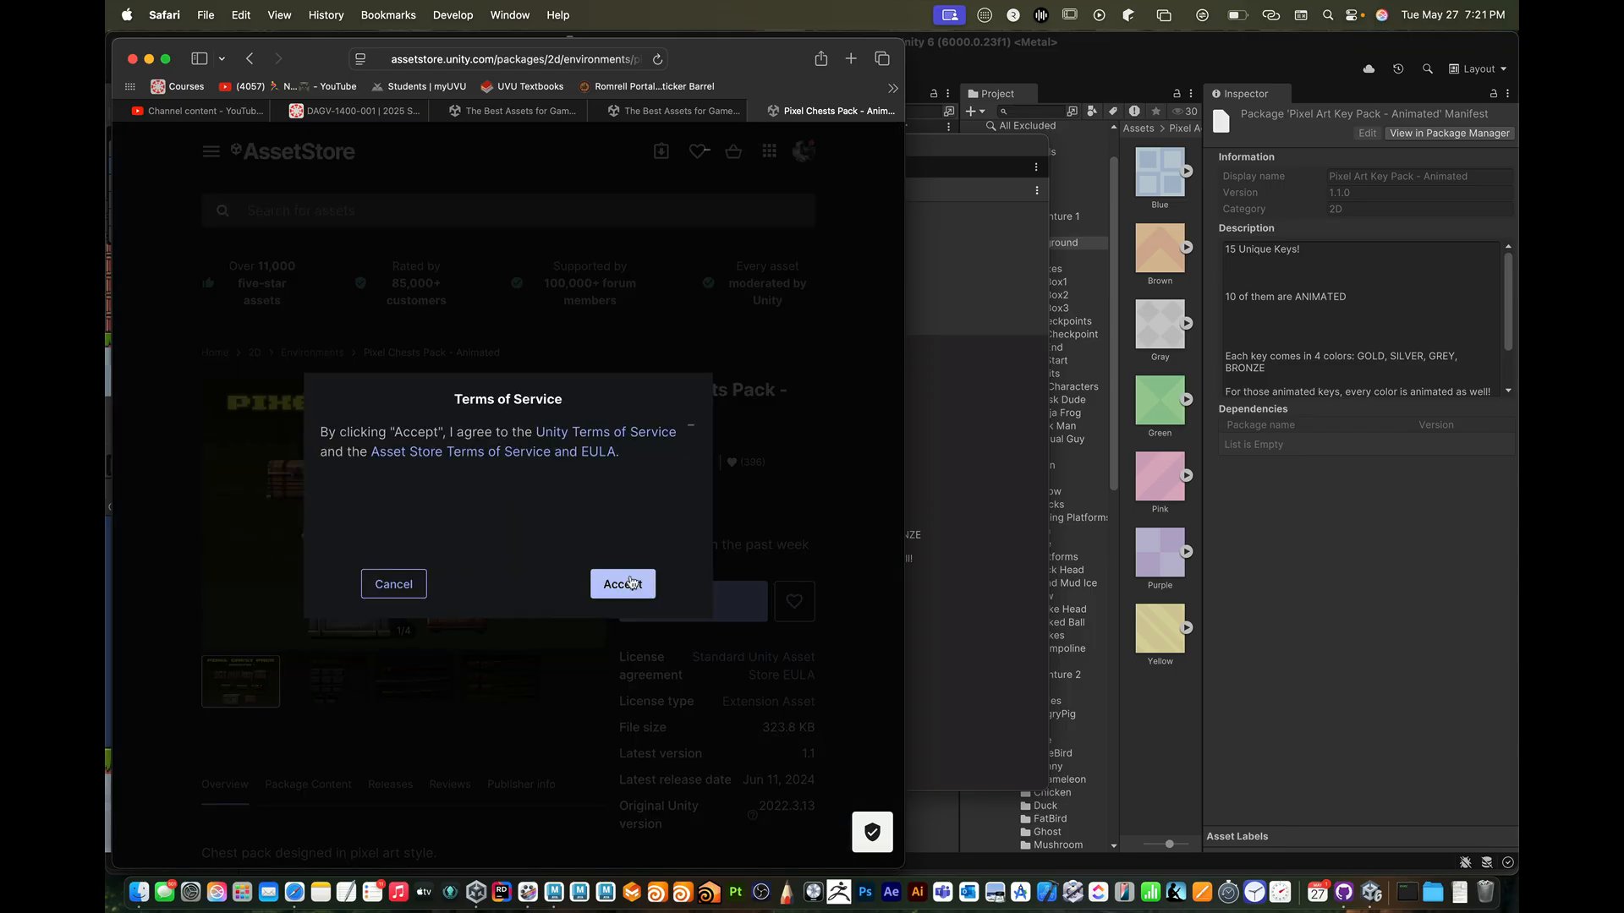
pyautogui.click(628, 586)
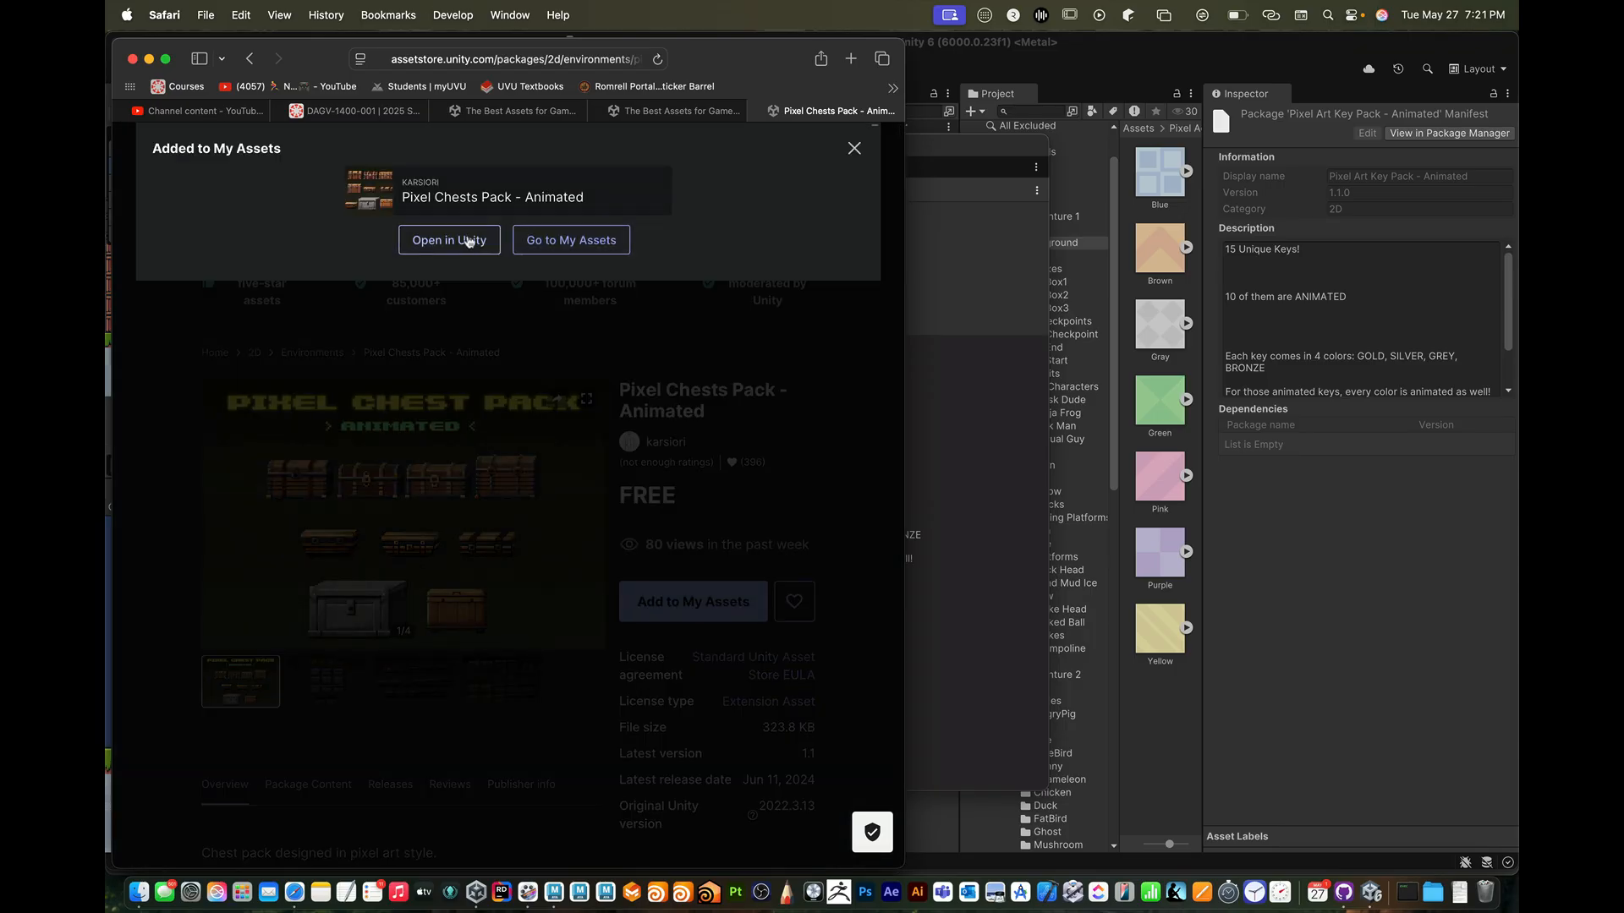
pyautogui.click(462, 243)
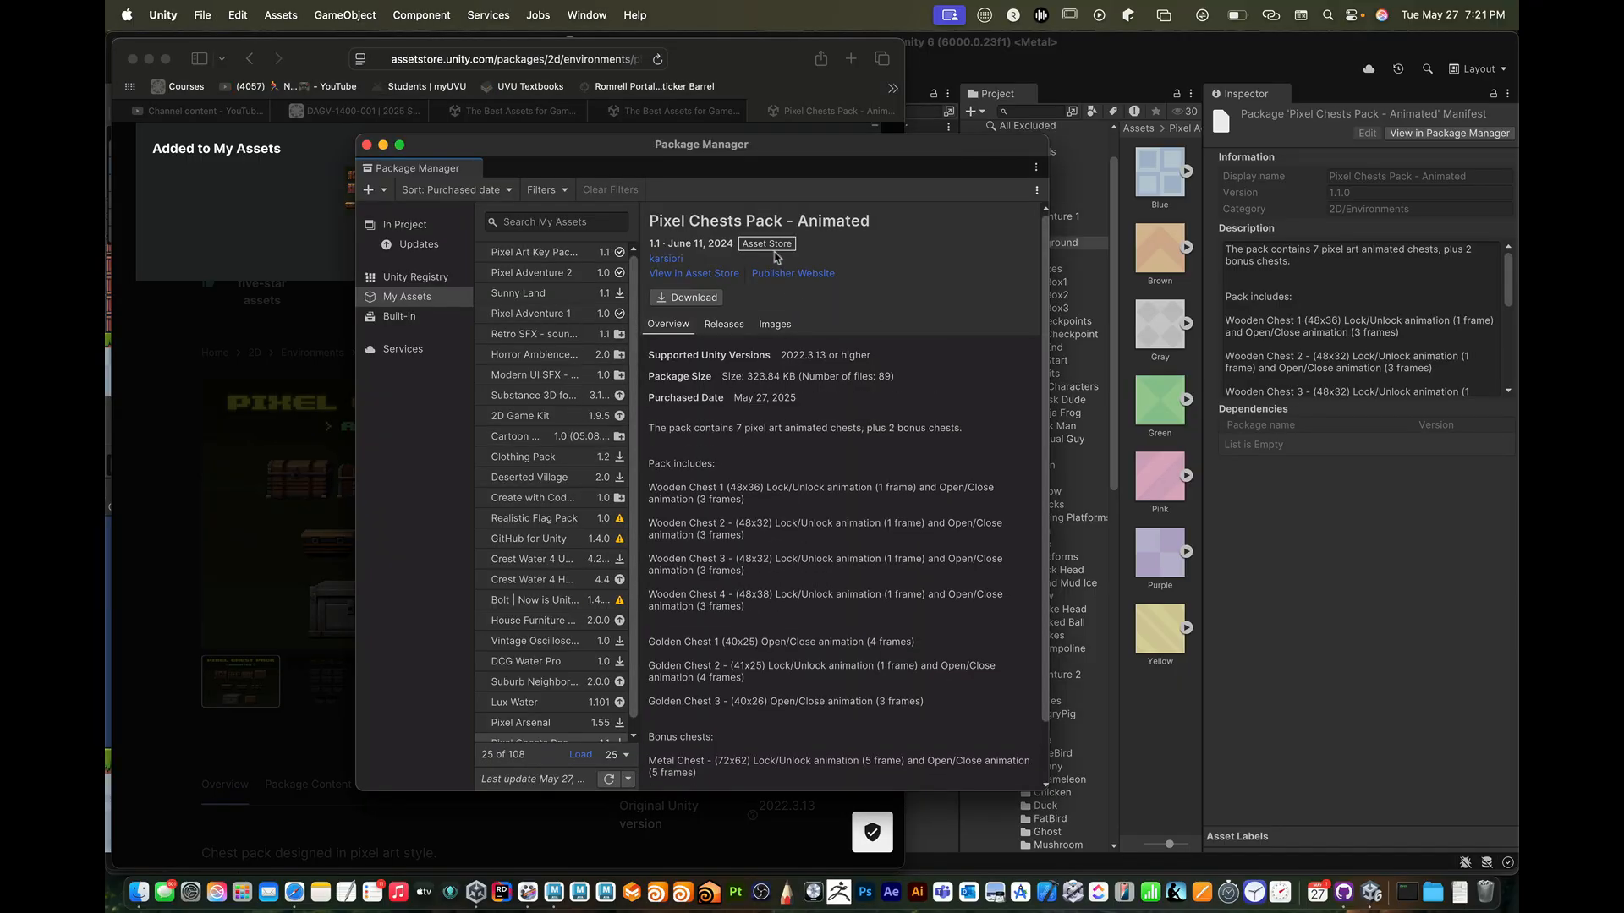
# - Download the Pixel Chests Pack - Animated and import all of its contents into the project
pyautogui.click(702, 297)
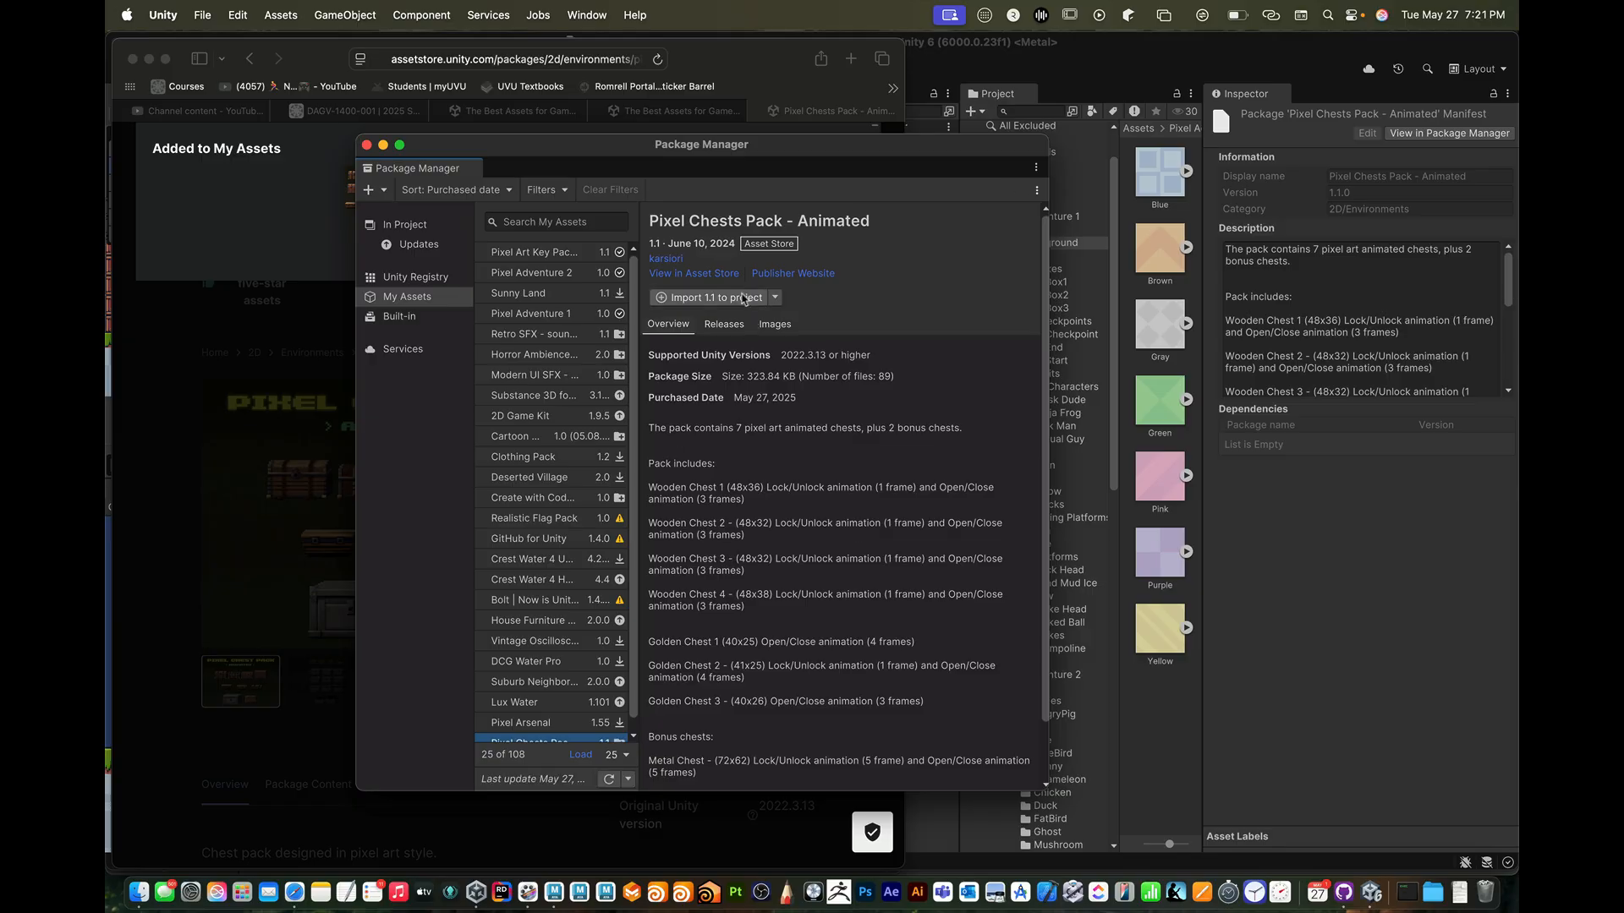
pyautogui.click(718, 298)
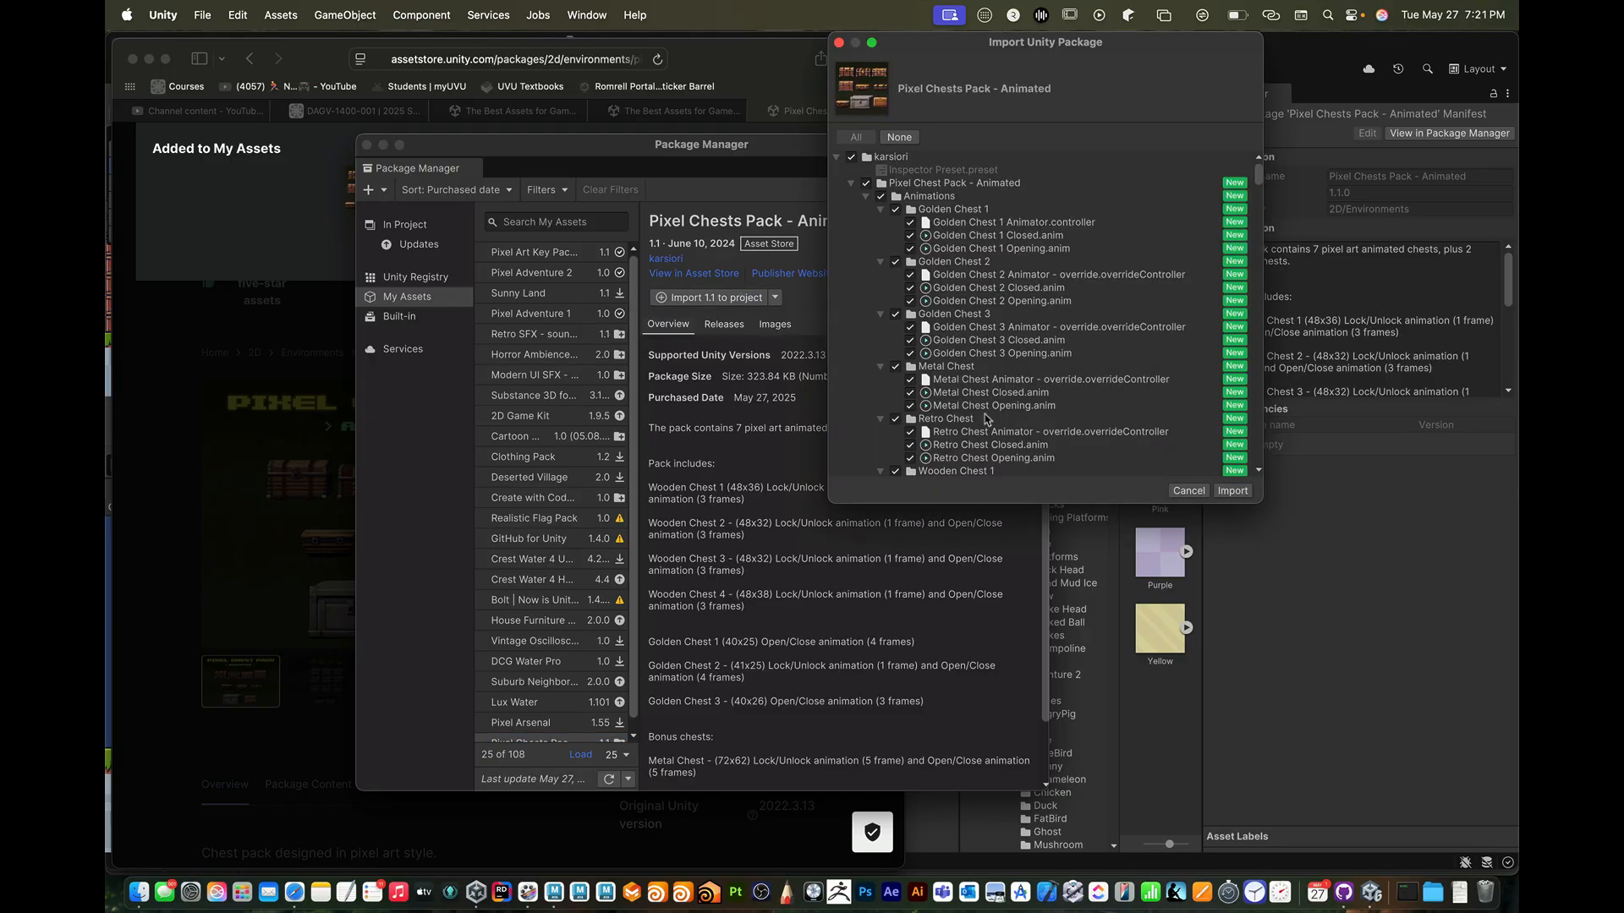
pyautogui.click(1232, 491)
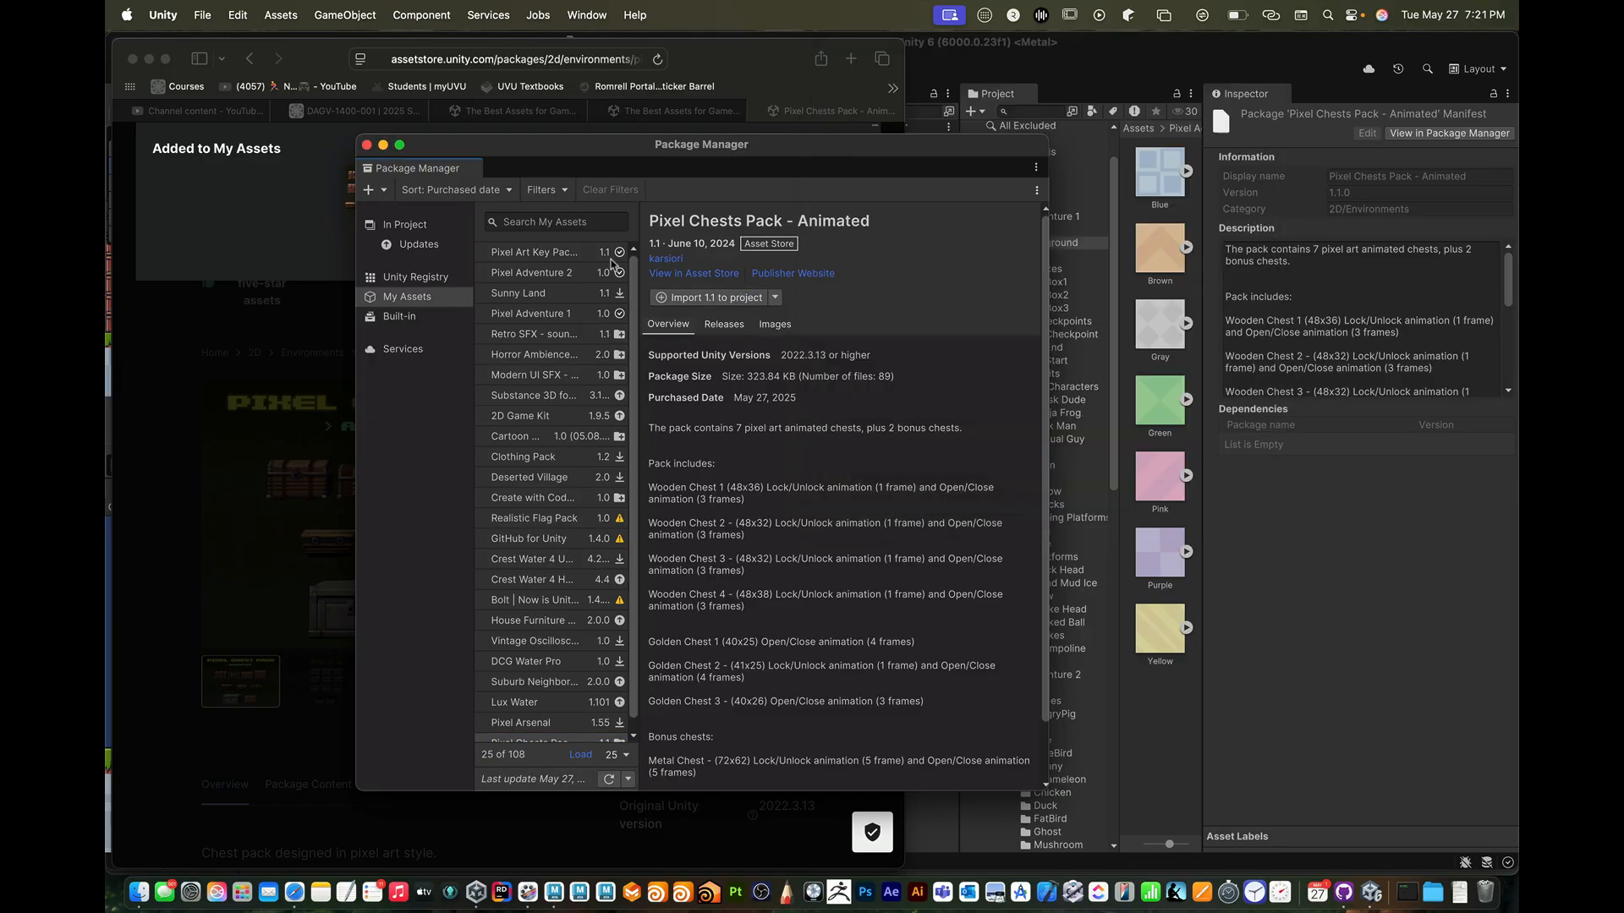
# - Close the Package Manager and collapse the Pixel Adventure 1 and Pixel Adventure 2 asset folders
pyautogui.click(366, 146)
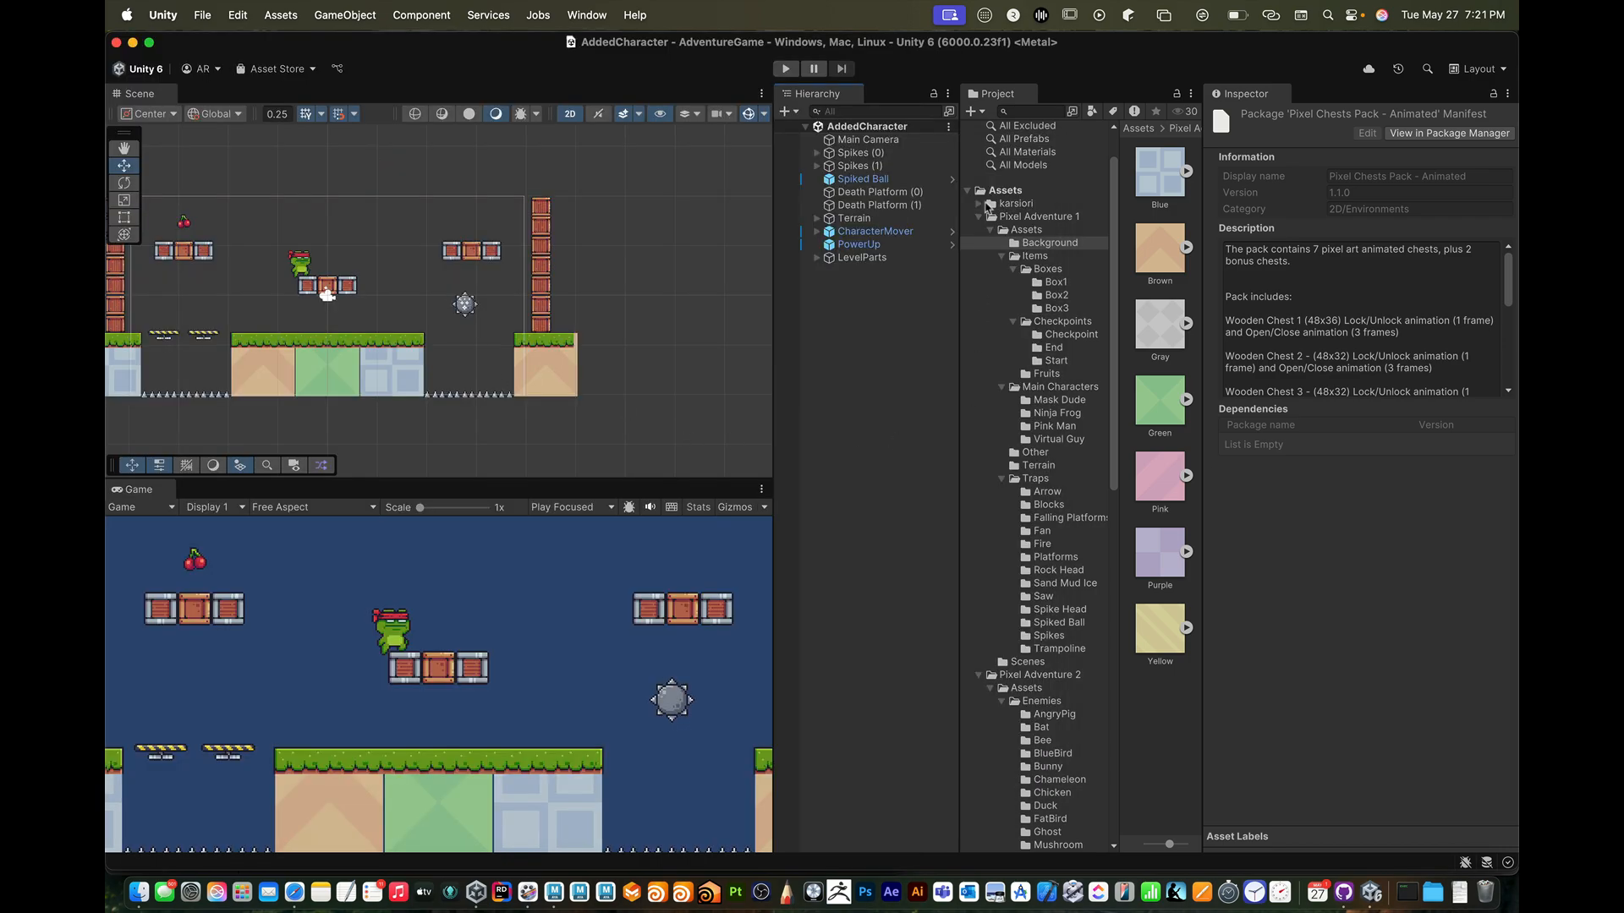
pyautogui.click(979, 217)
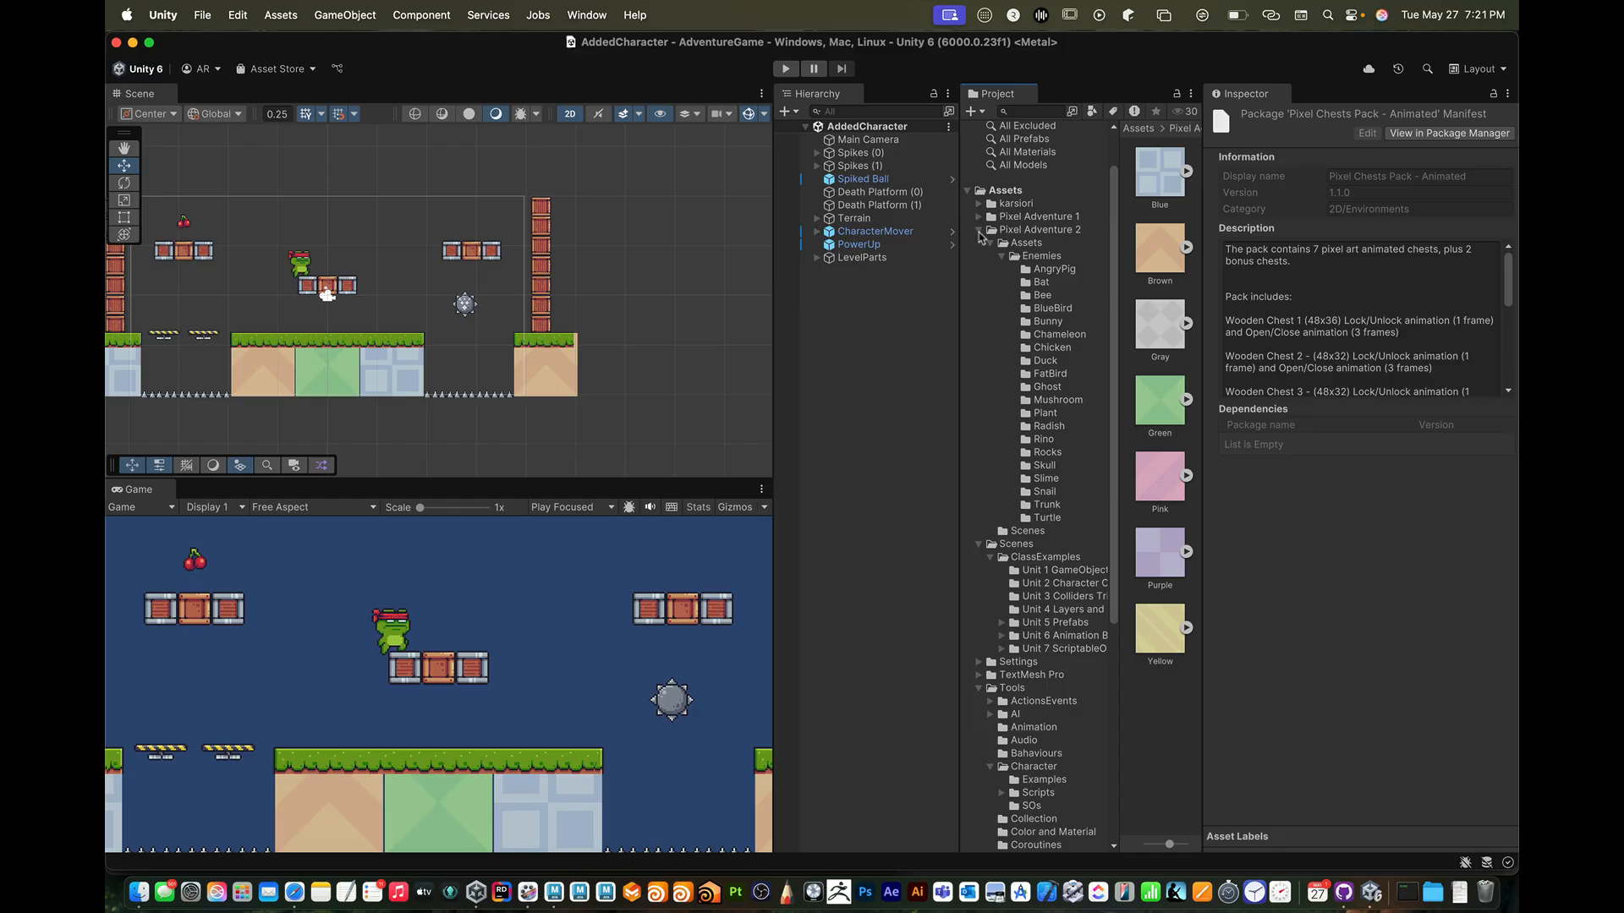
pyautogui.click(979, 231)
# - Rename the karsiori asset folder to Key and Chest Art
pyautogui.click(1020, 205)
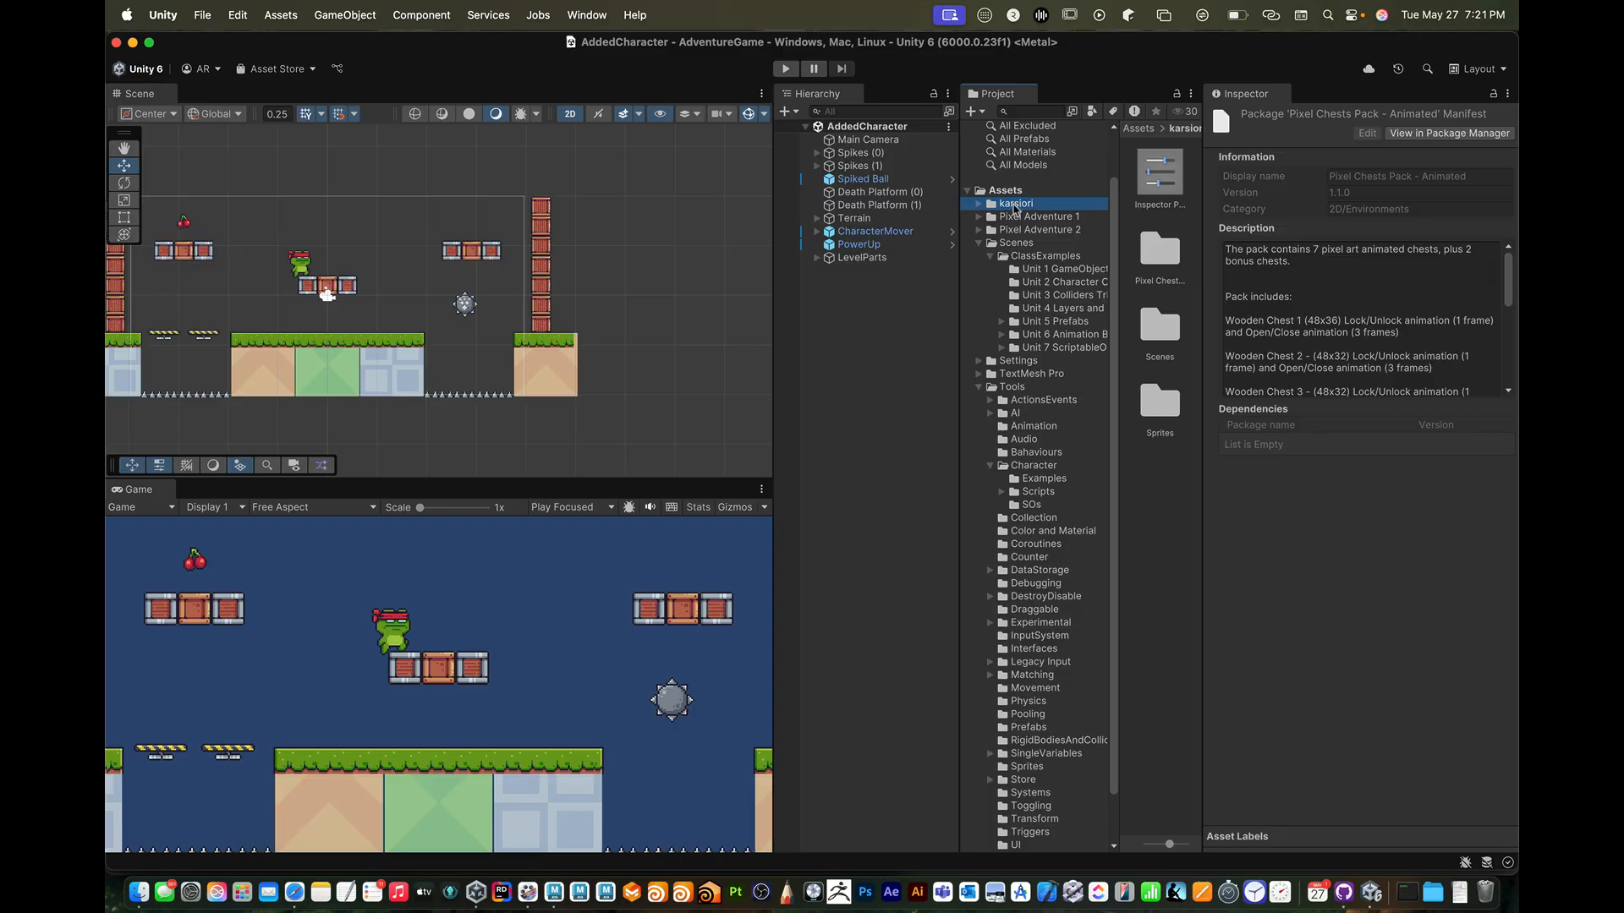
pyautogui.press('Return')
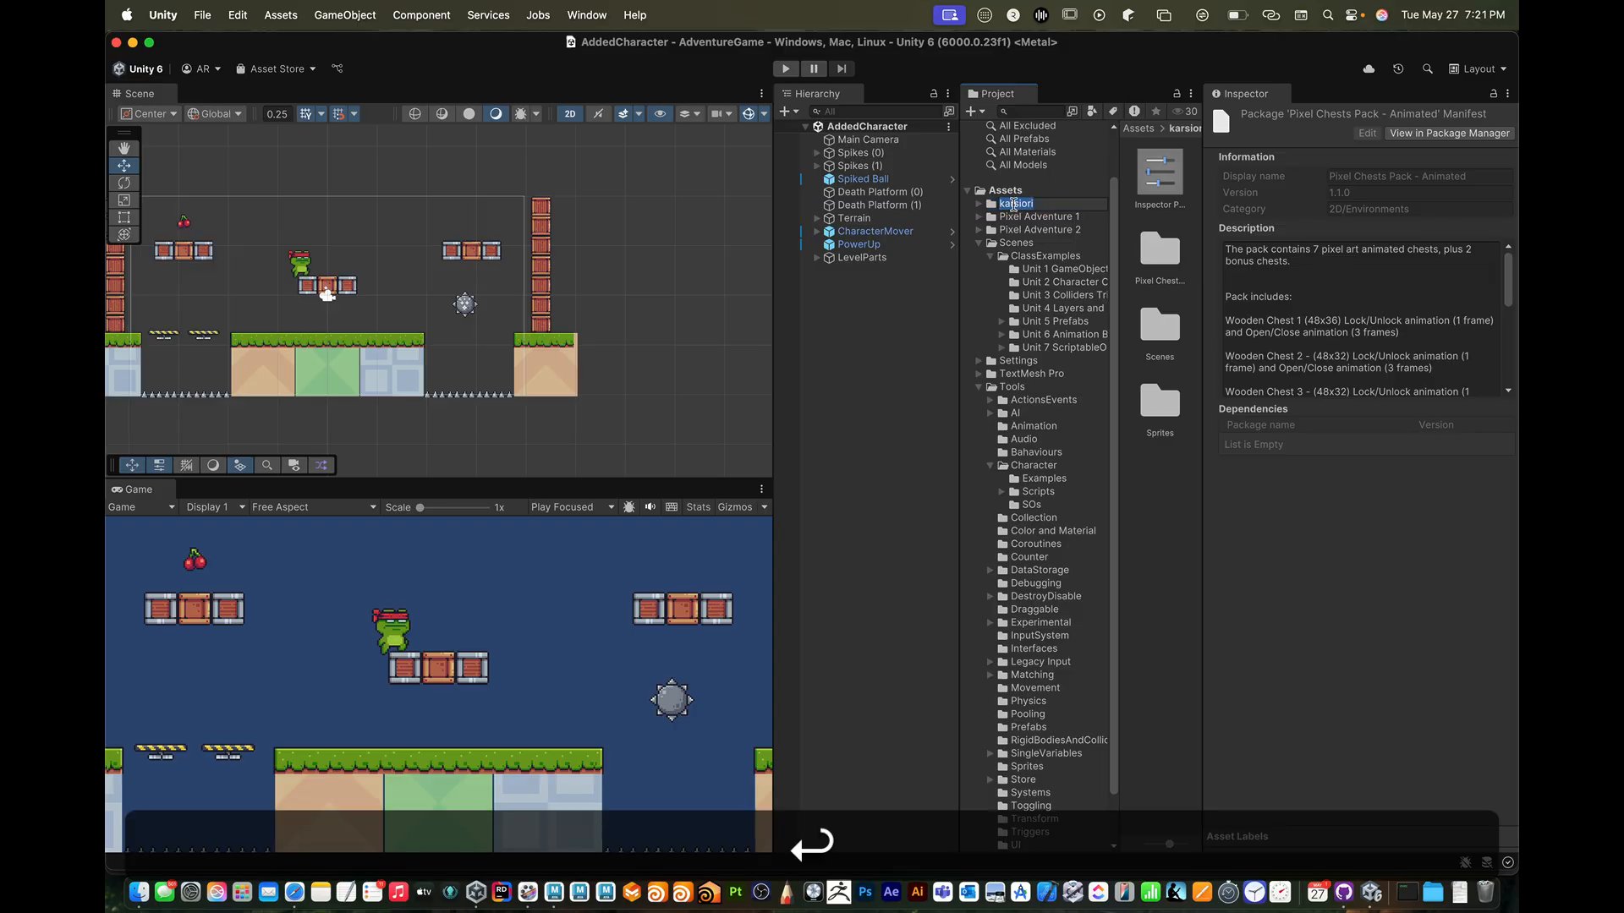
pyautogui.write('Keys')
pyautogui.press('BackSpace')
pyautogui.write('and Chest')
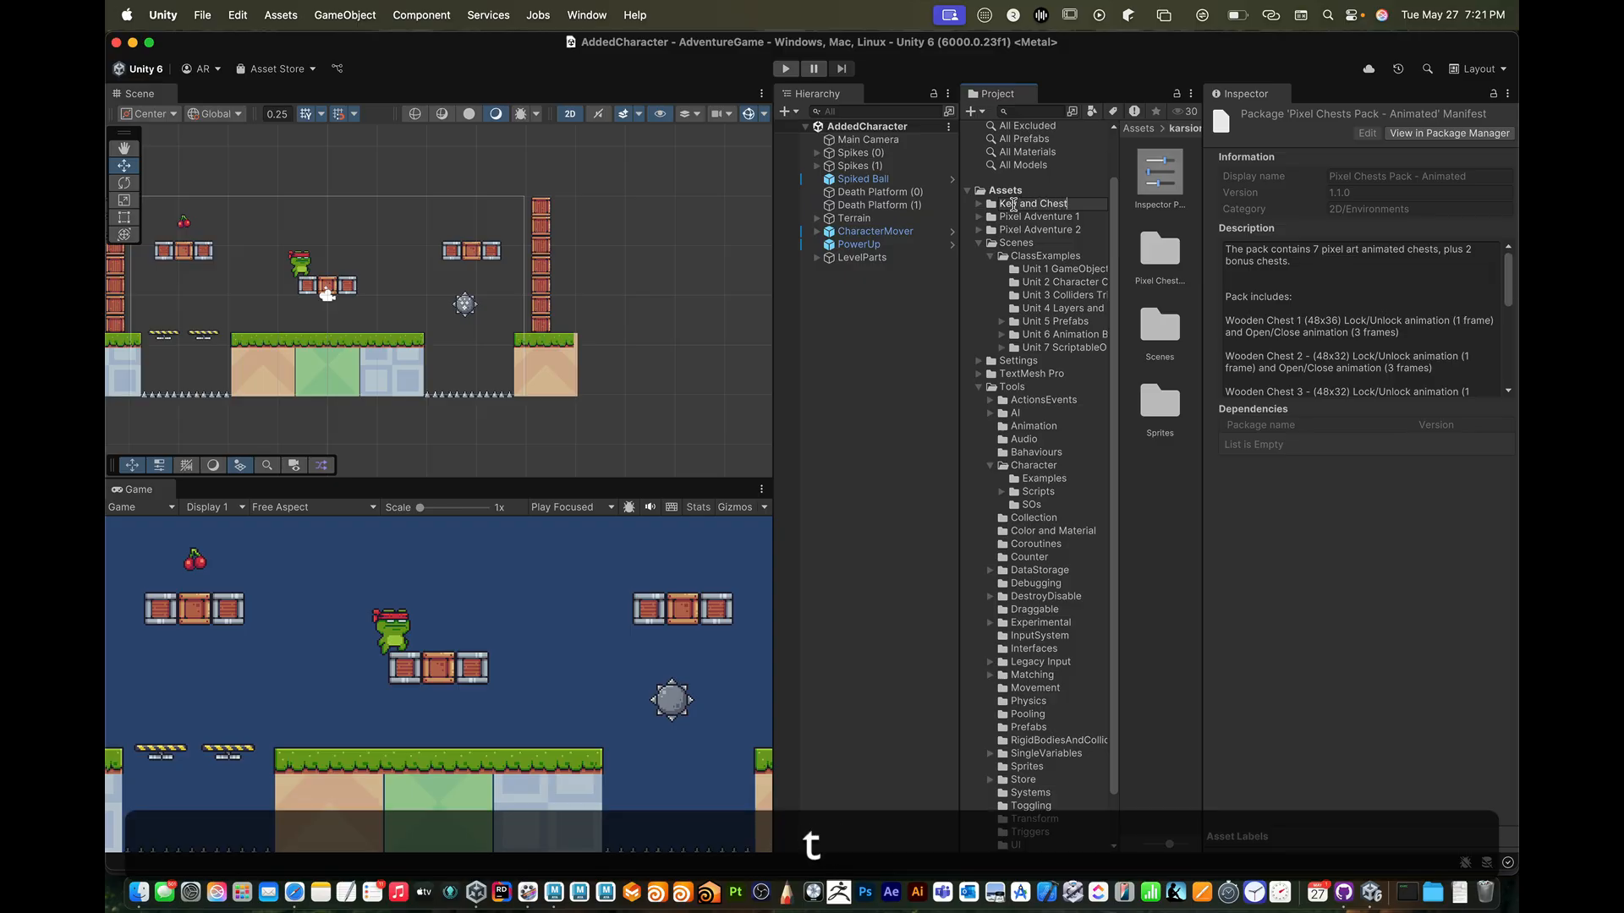
pyautogui.write(' ART')
pyautogui.press('BackSpace')
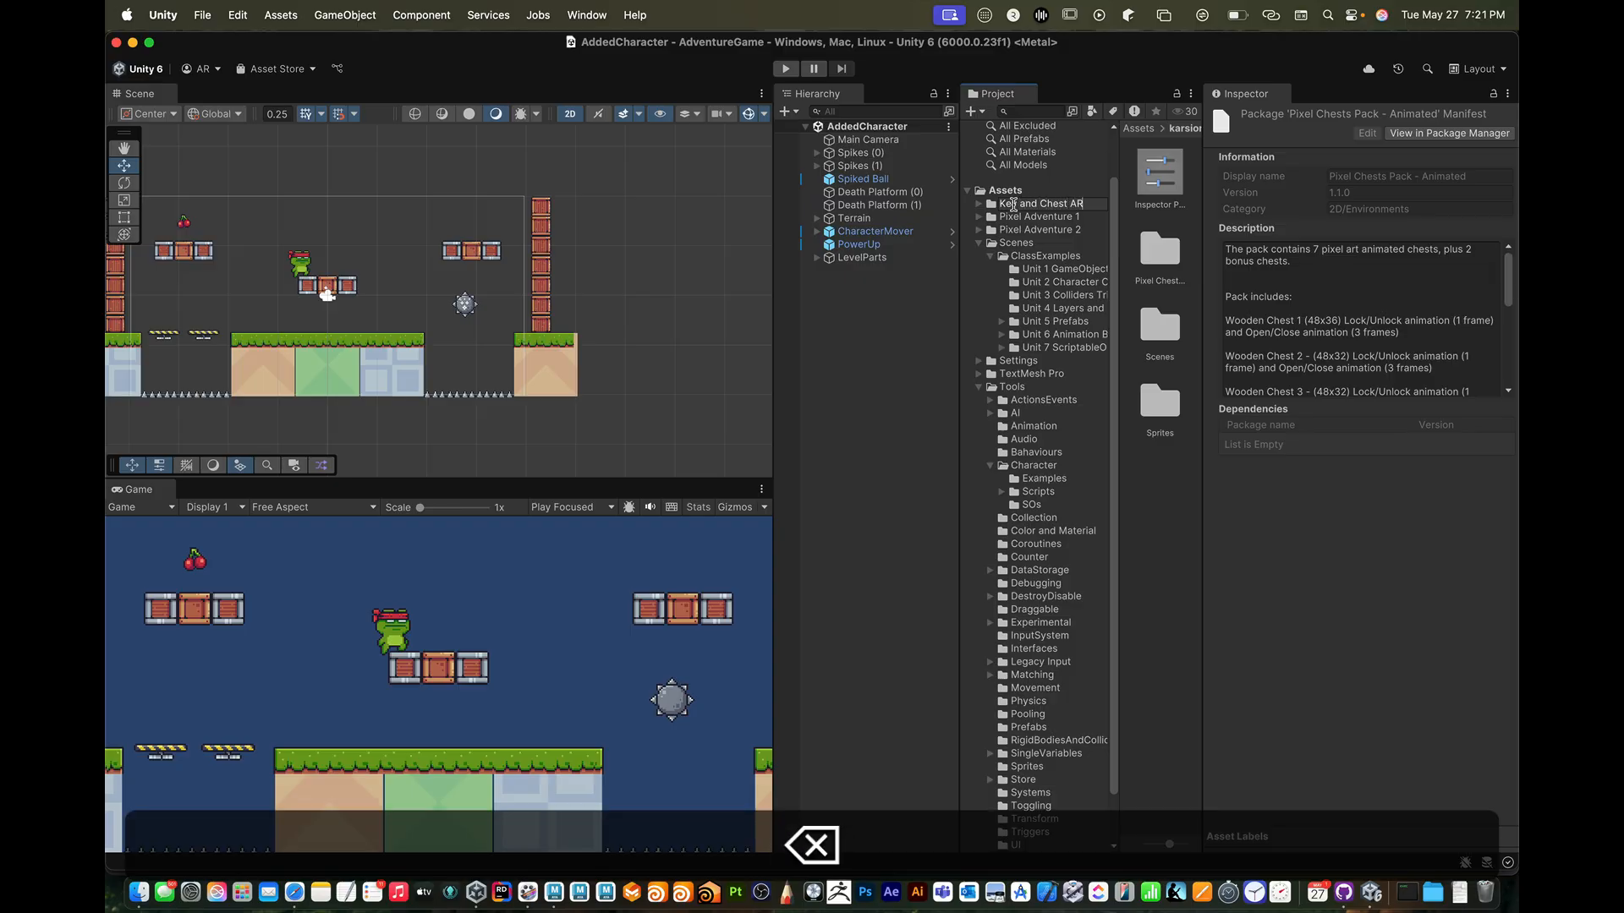
pyautogui.press('BackSpace')
pyautogui.write('ar')
pyautogui.press('Return')
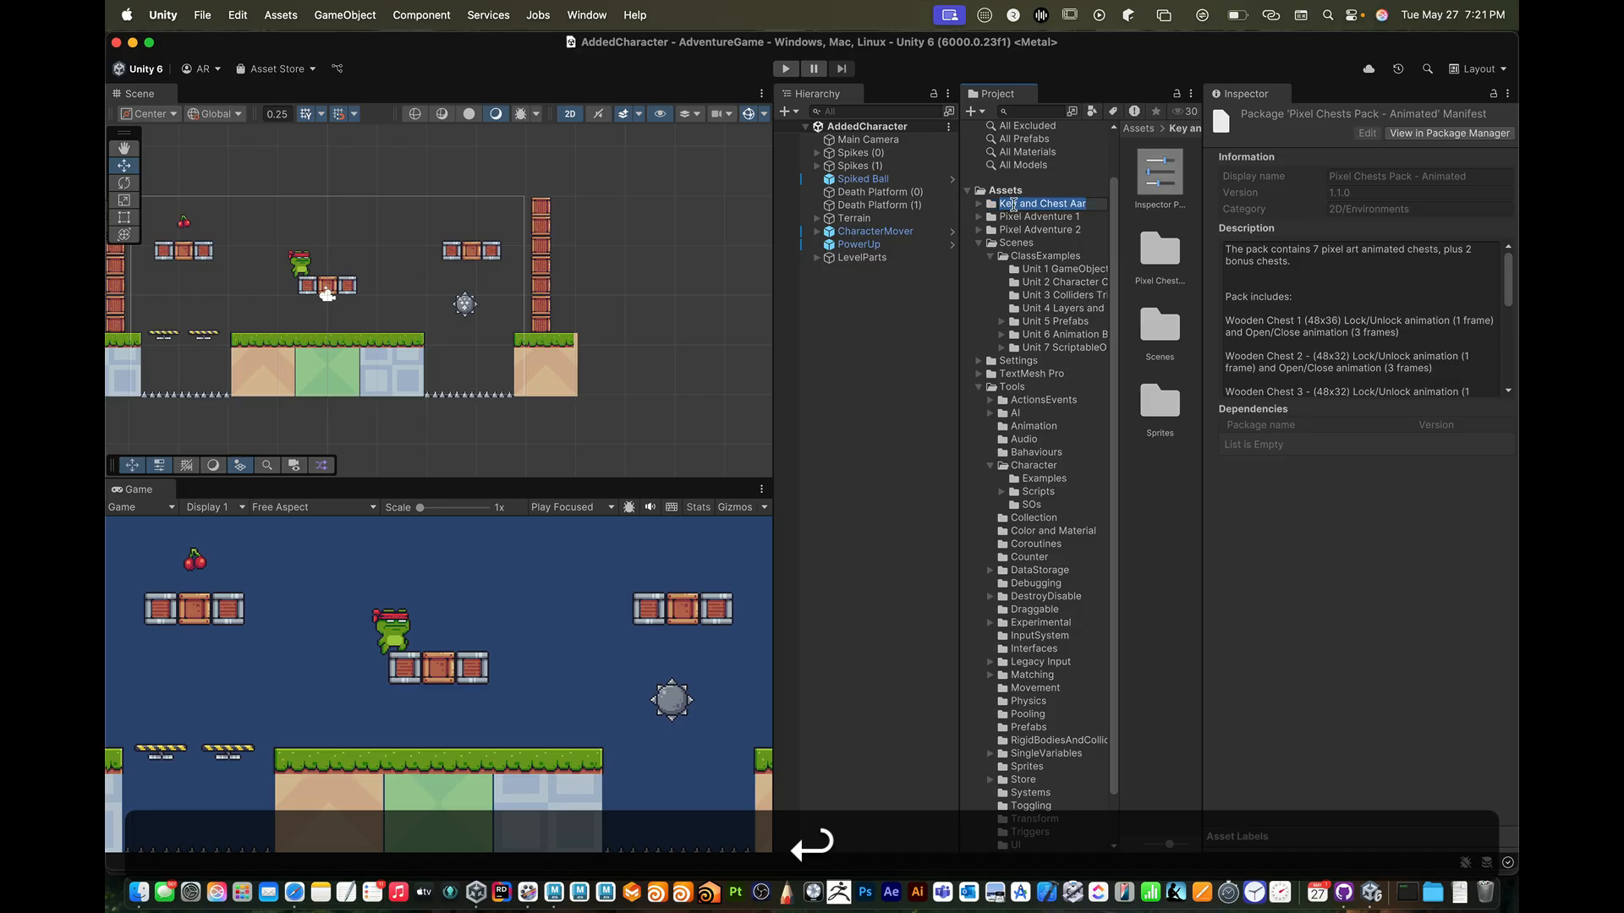
pyautogui.press('Right')
pyautogui.press('BackSpace')
pyautogui.press('BackSpace')
pyautogui.write('rt')
pyautogui.press('Return')
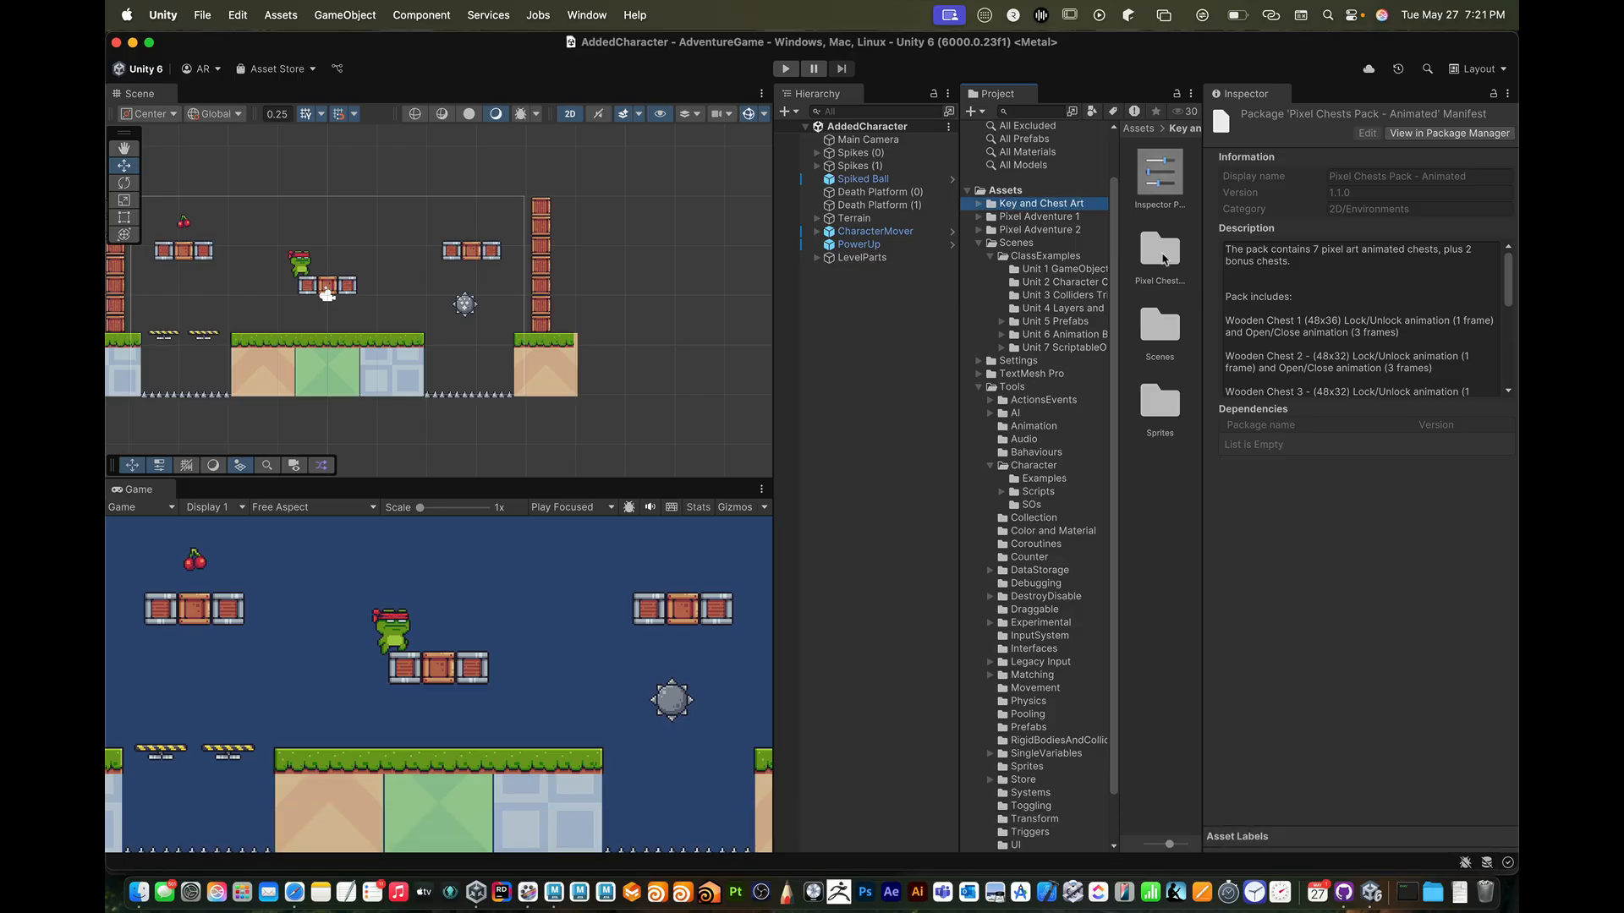
# - Examine the Golden Chest 2 sprite sheet in the Pixel Chest Pack's Sprites folder, then collapse that Sprites folder
pyautogui.doubleClick(1161, 256)
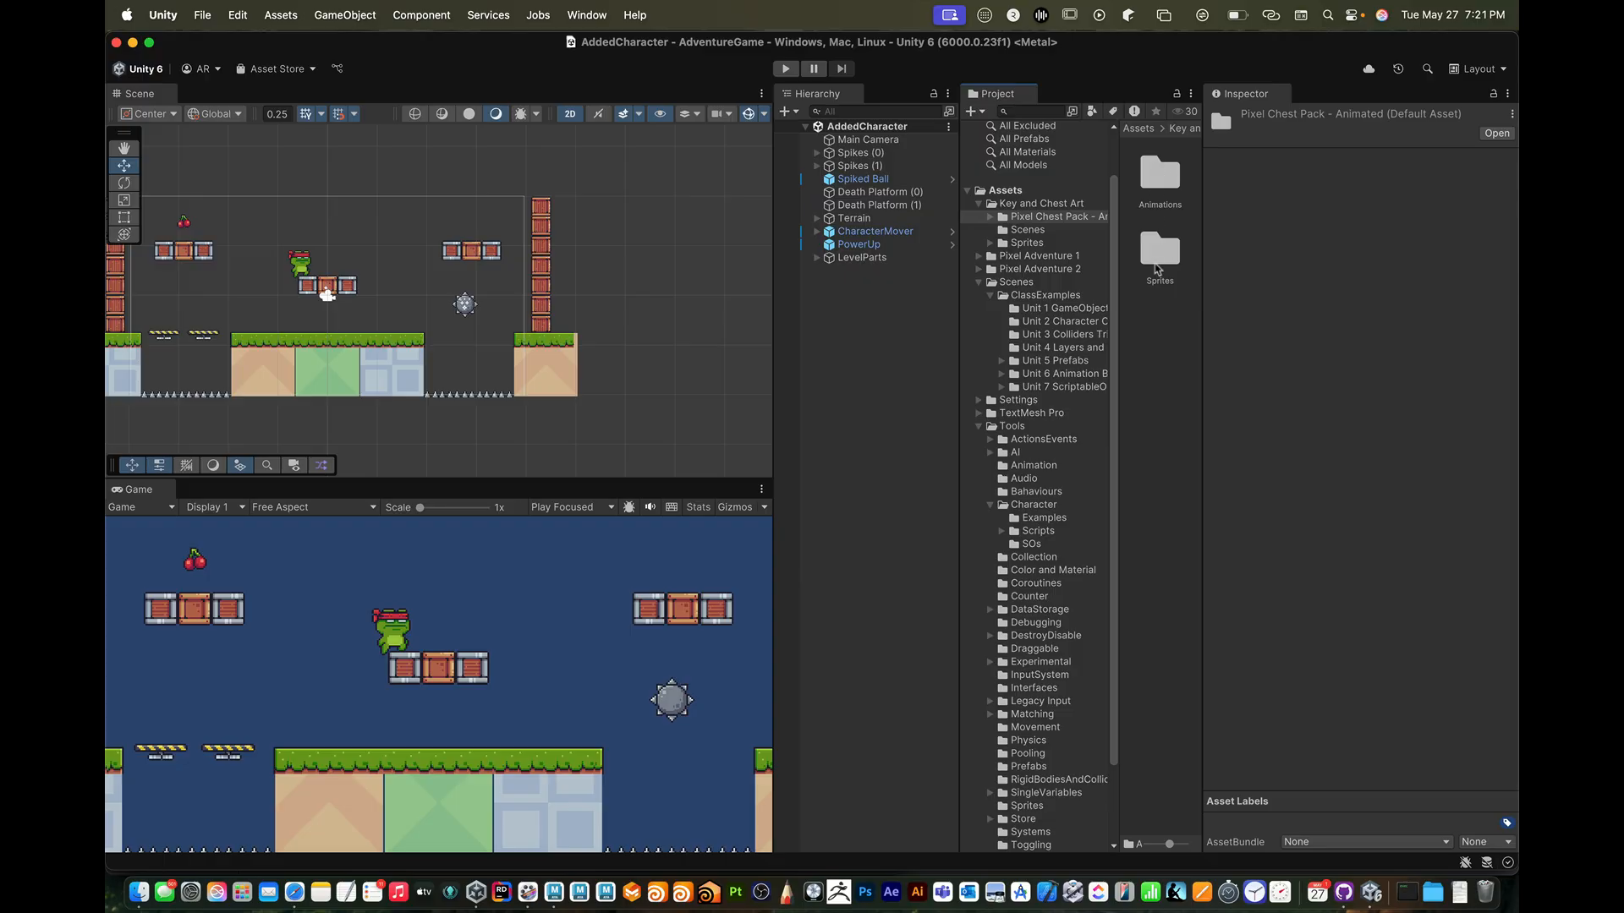
pyautogui.doubleClick(1157, 257)
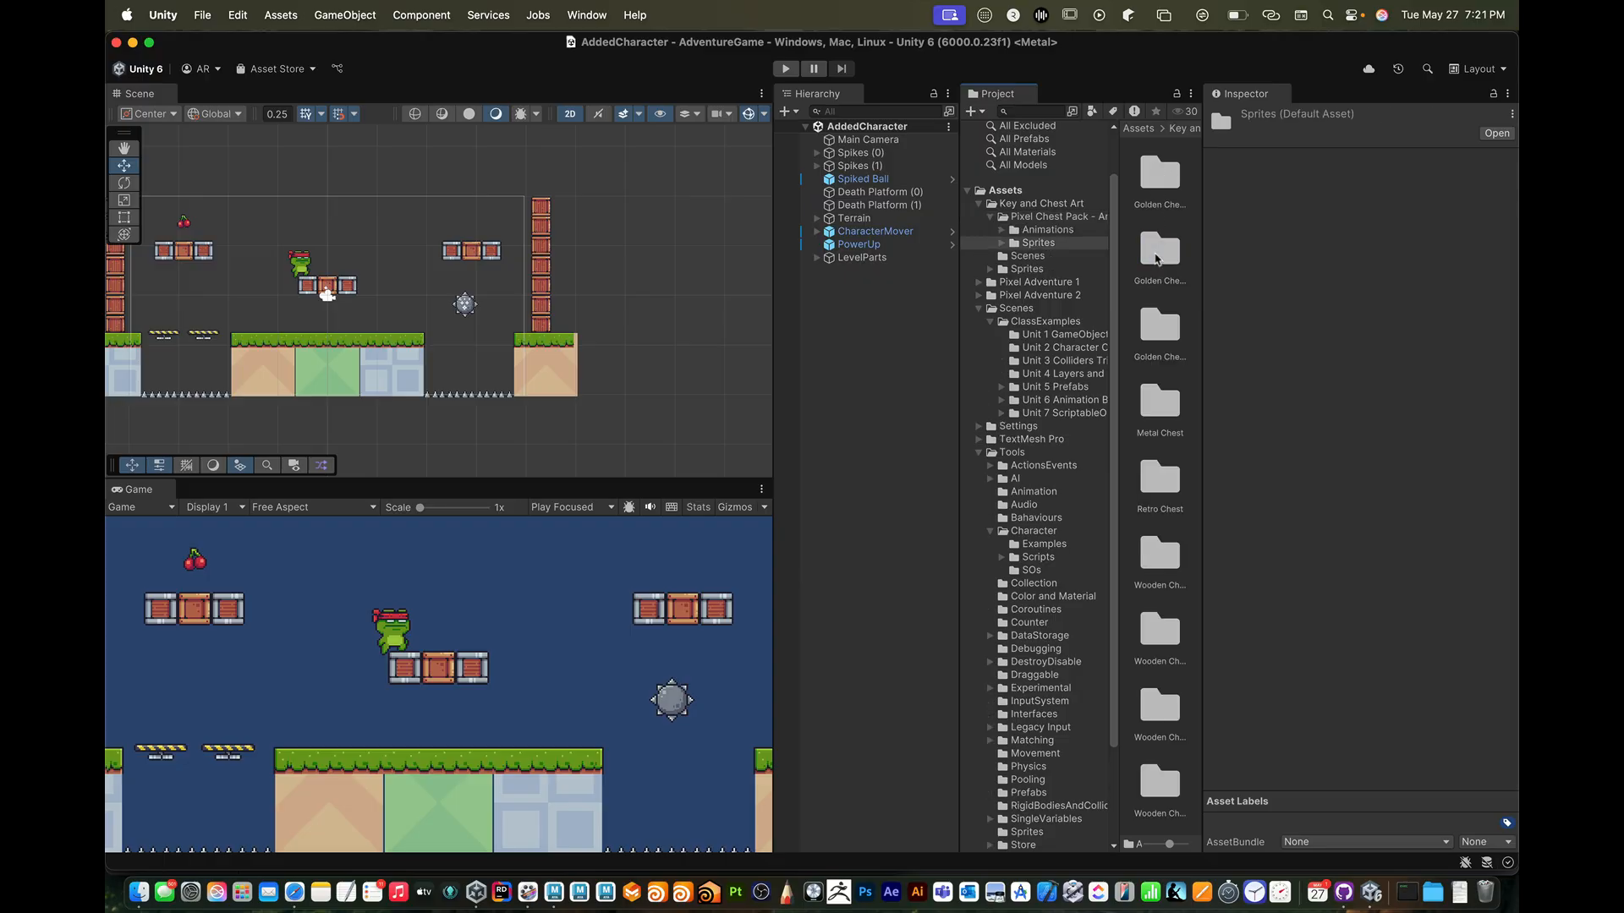
pyautogui.doubleClick(1156, 258)
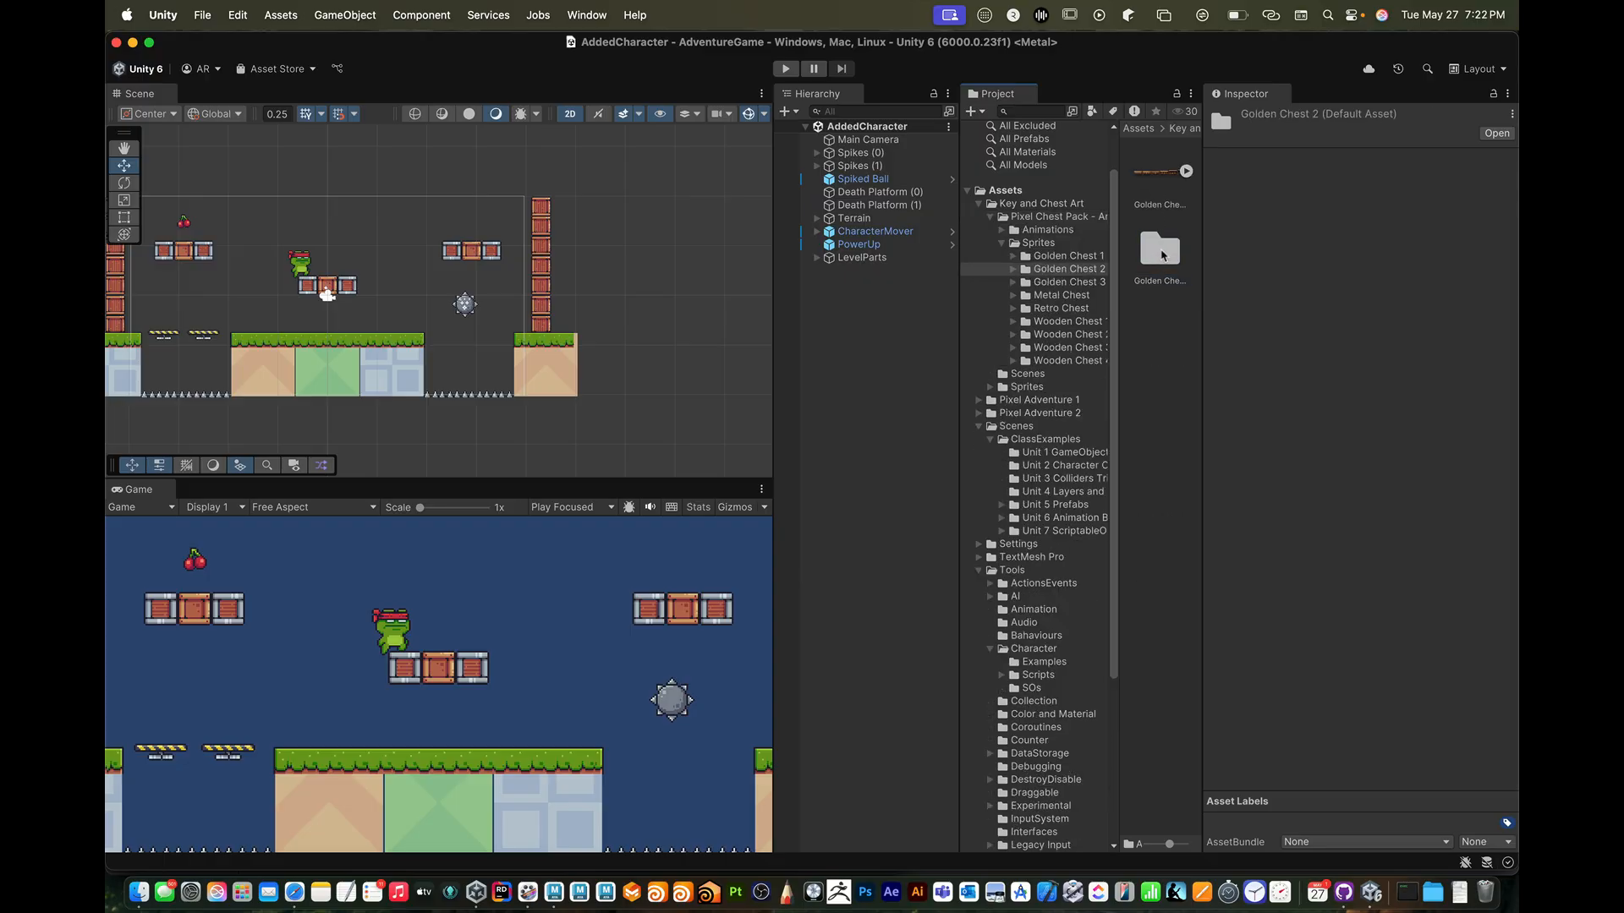
pyautogui.click(1157, 254)
pyautogui.click(1185, 172)
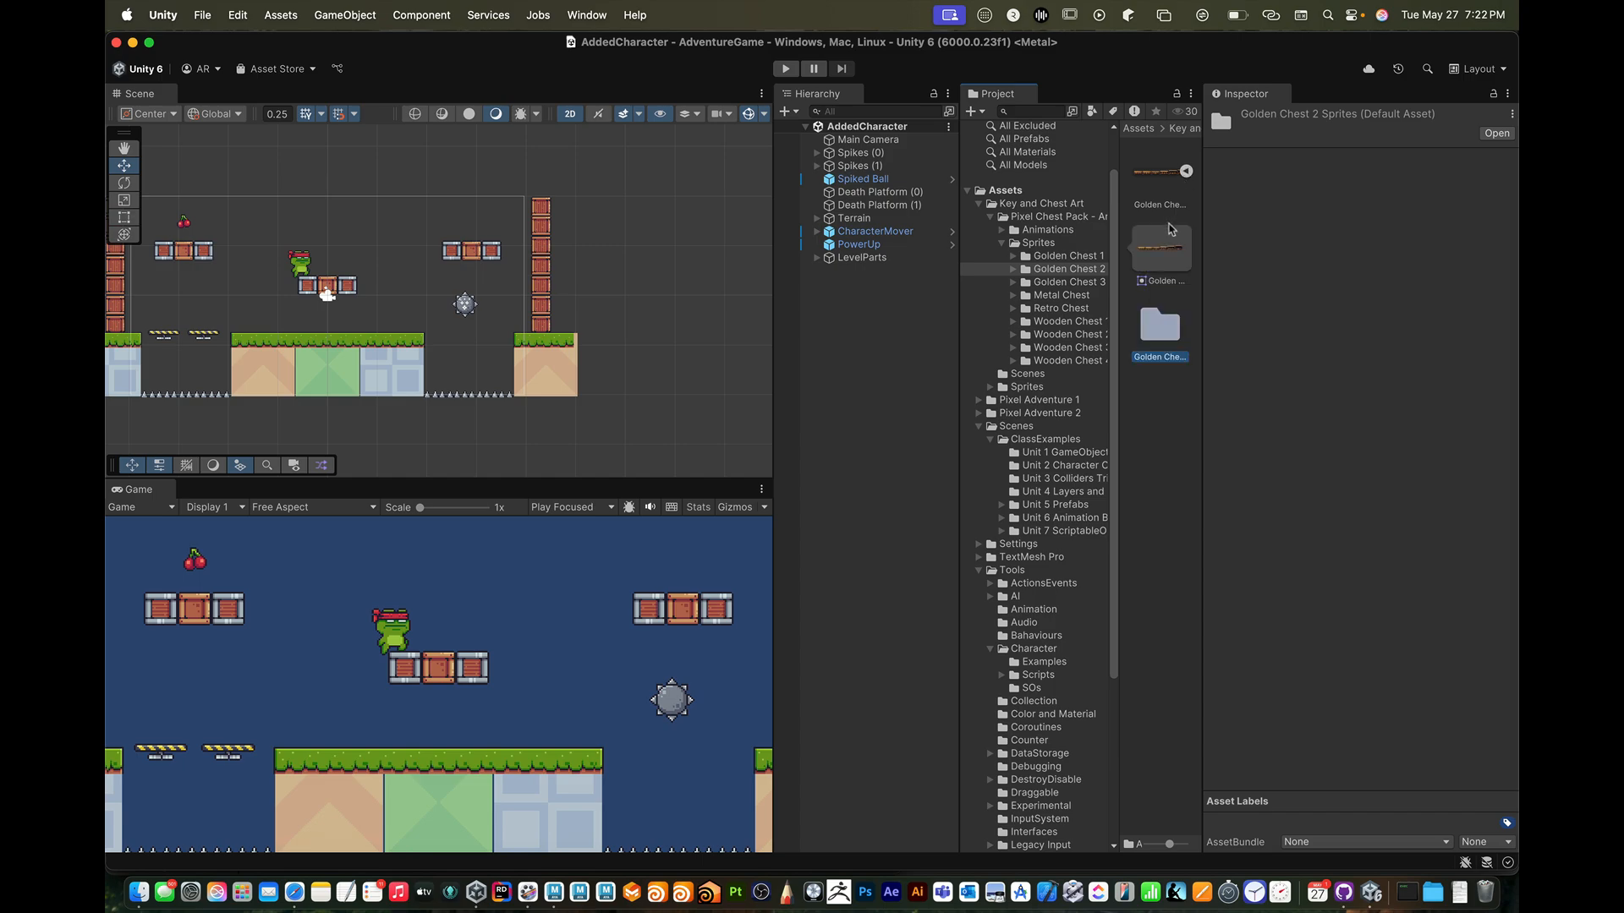
pyautogui.click(1161, 258)
pyautogui.click(1186, 173)
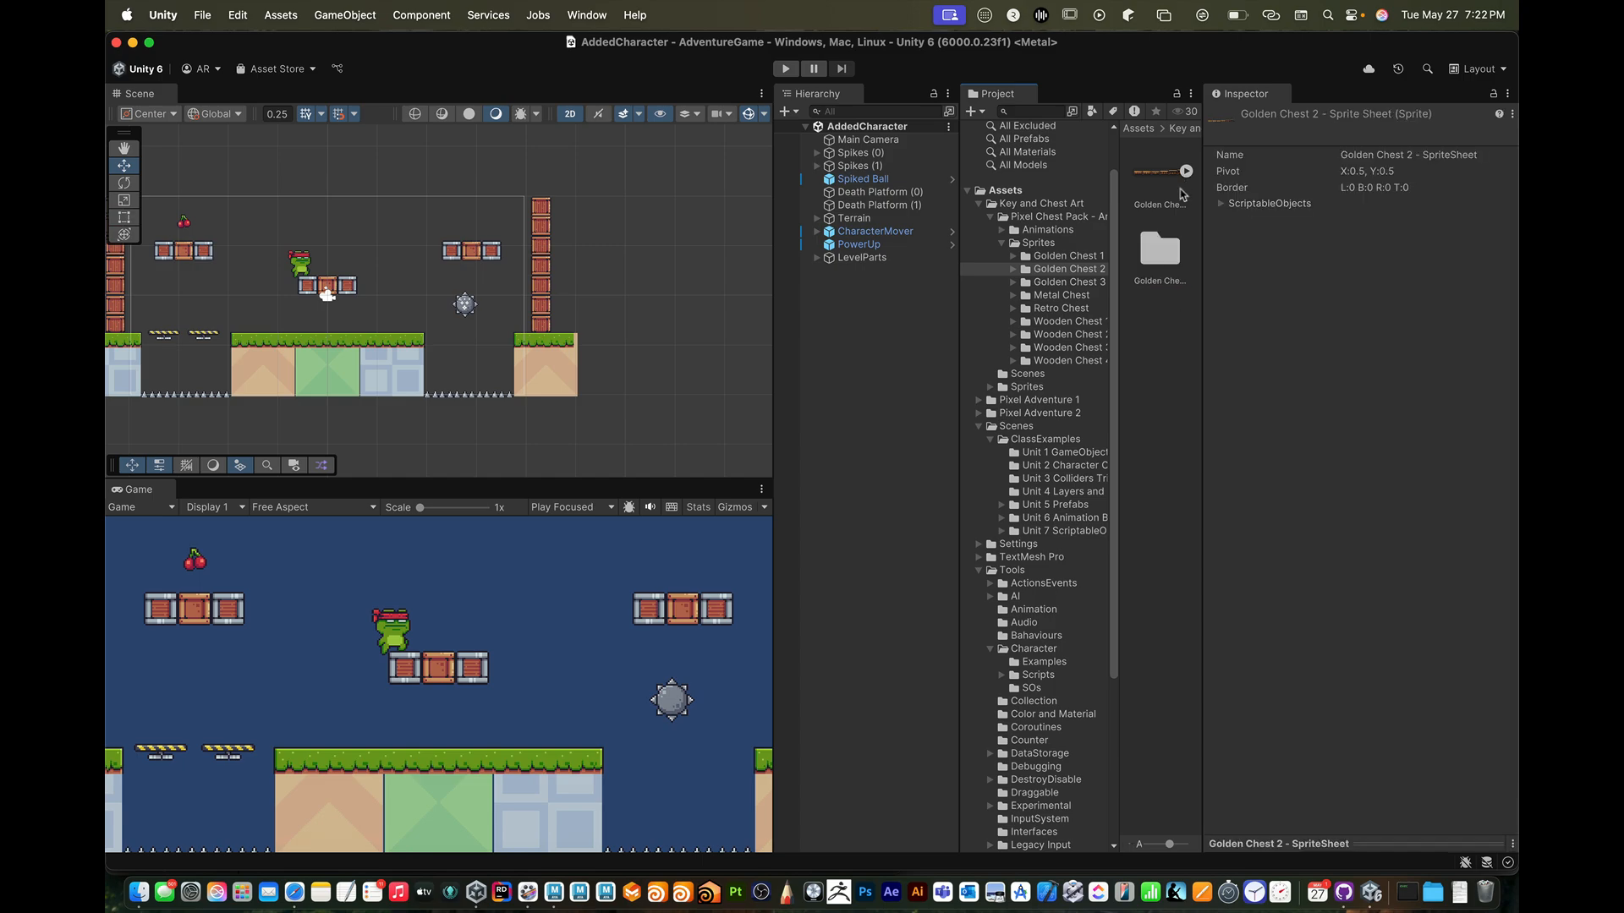
pyautogui.click(1162, 279)
pyautogui.click(1040, 244)
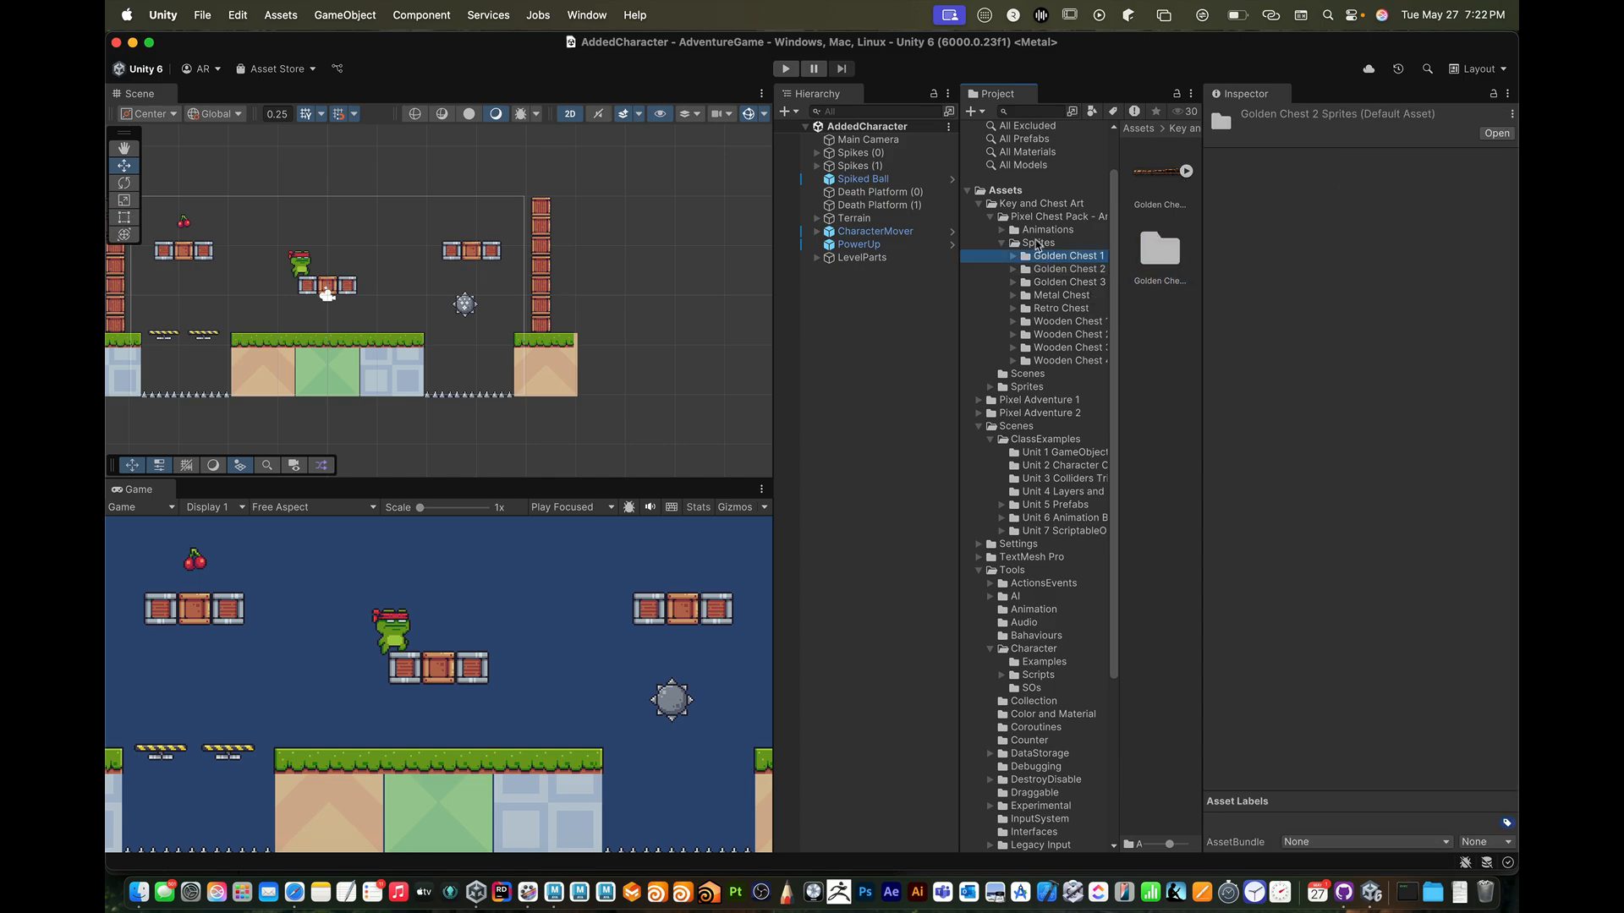
pyautogui.click(1003, 243)
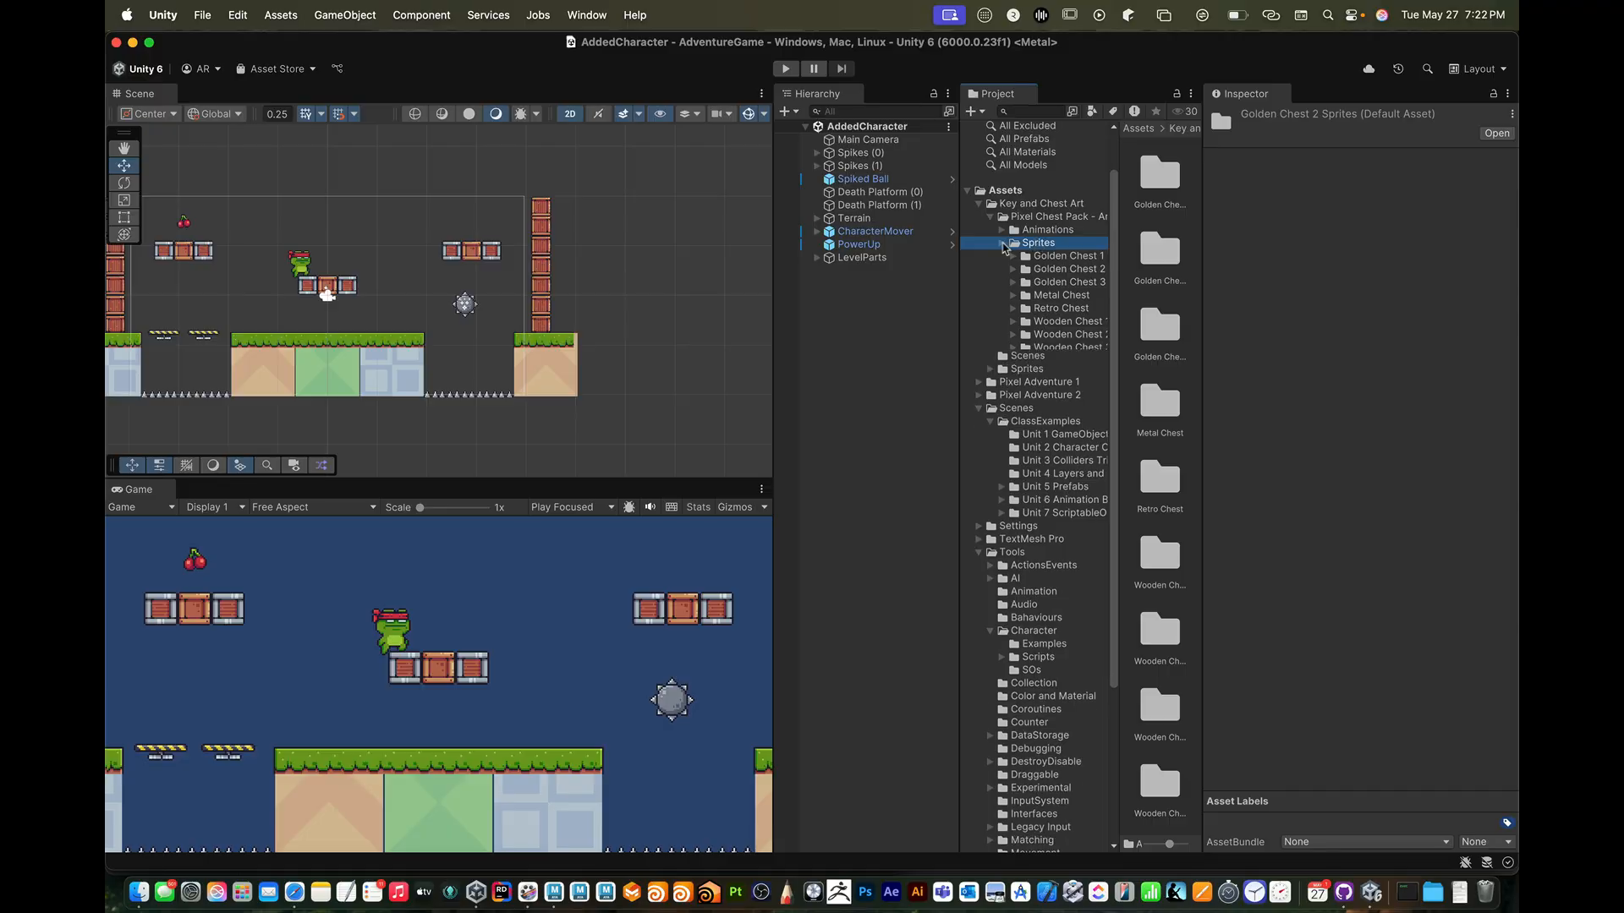
# - Search the project for "key" and place the Key 1 - GOLD sprite in the scene beside the middle platform, at about X 2.47, Y 0.41
pyautogui.click(1033, 110)
pyautogui.write('key')
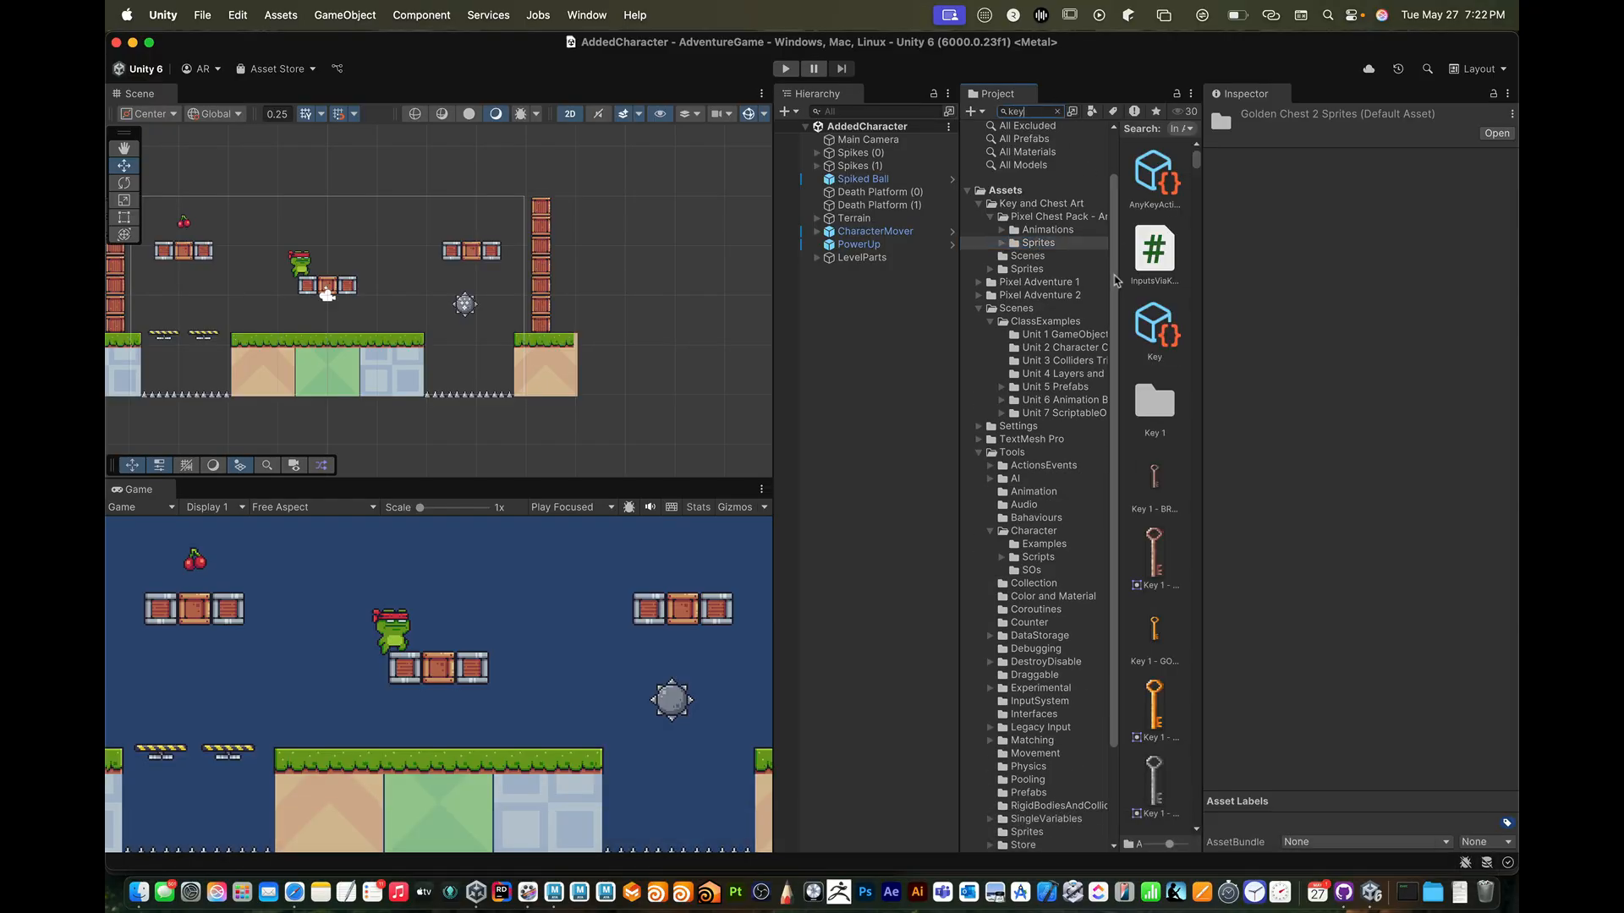
pyautogui.scroll(-4, 1152, 369)
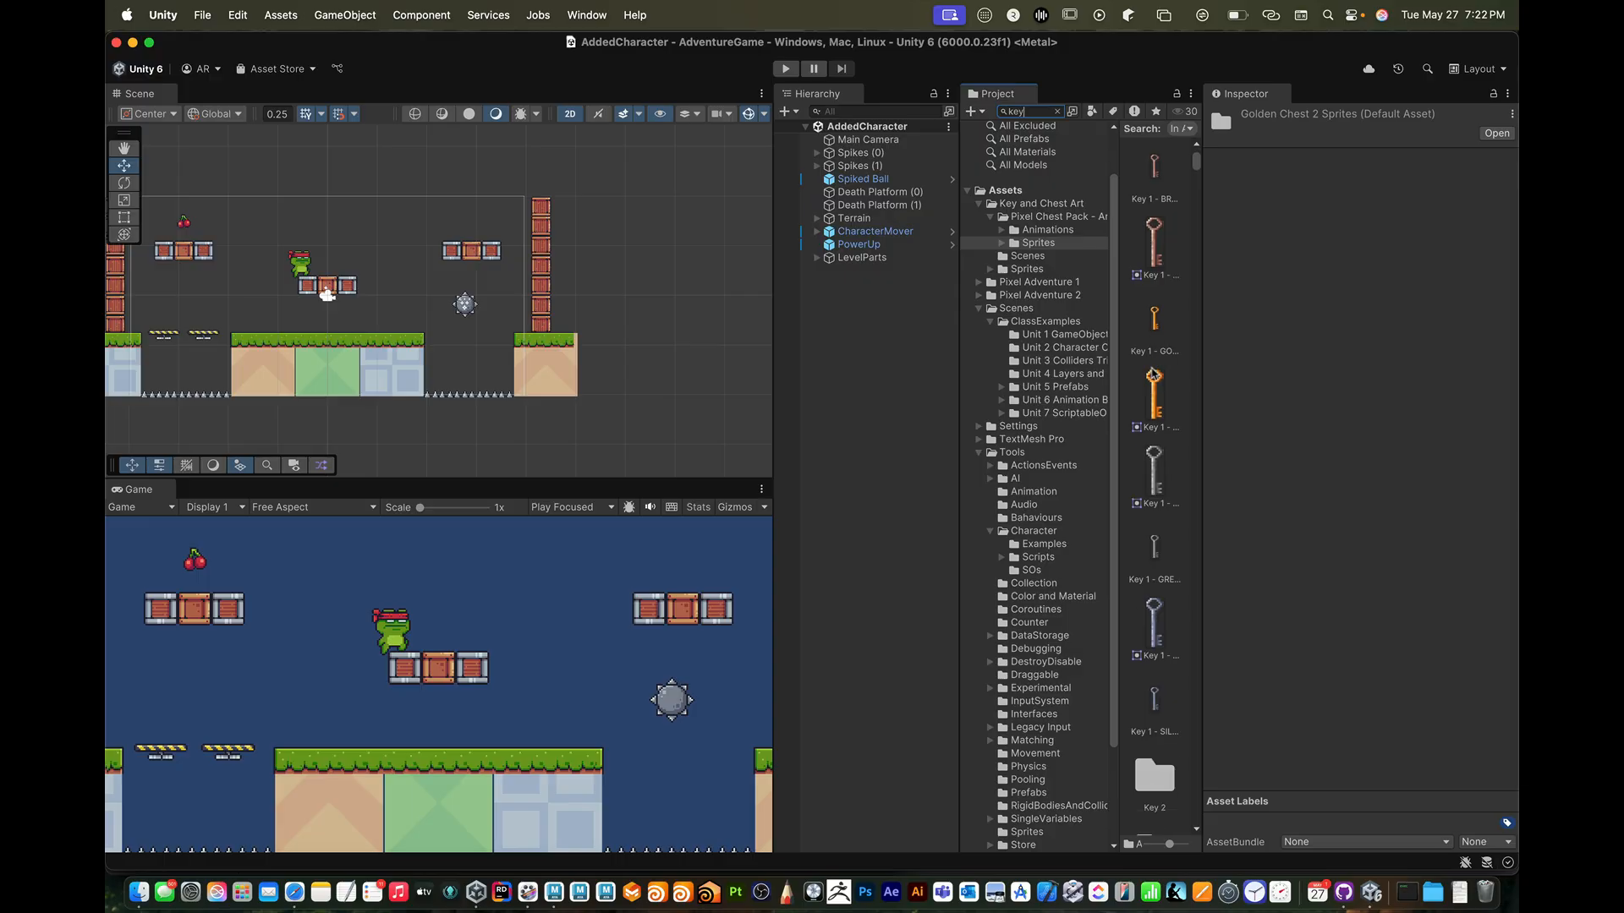
pyautogui.click(1156, 325)
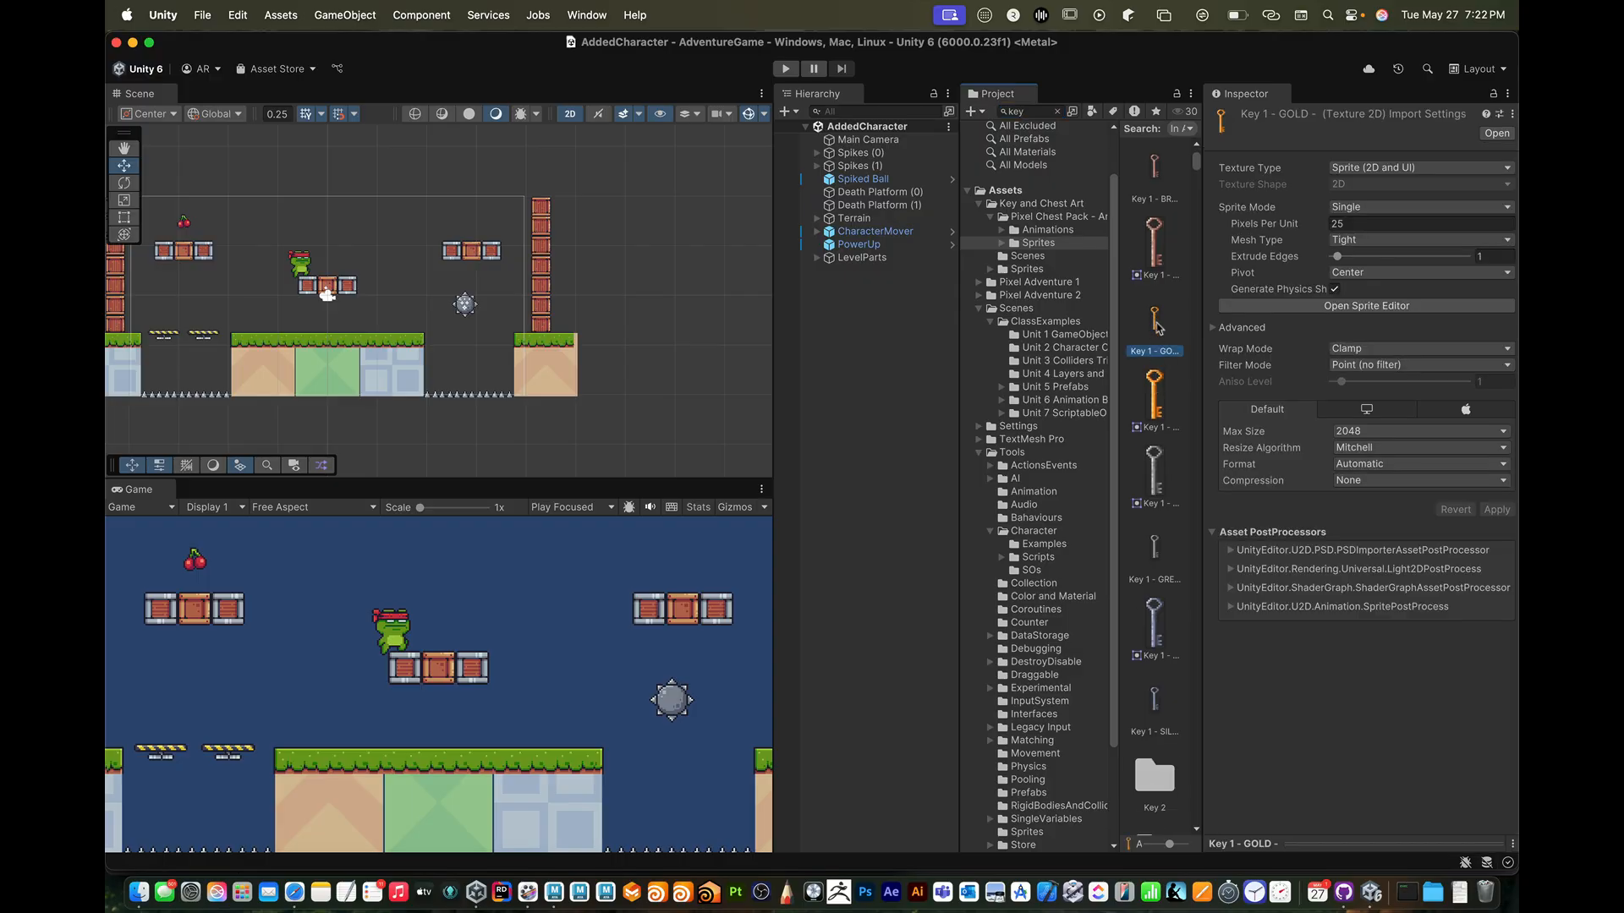
pyautogui.moveTo(1156, 325); pyautogui.dragTo(377, 287)
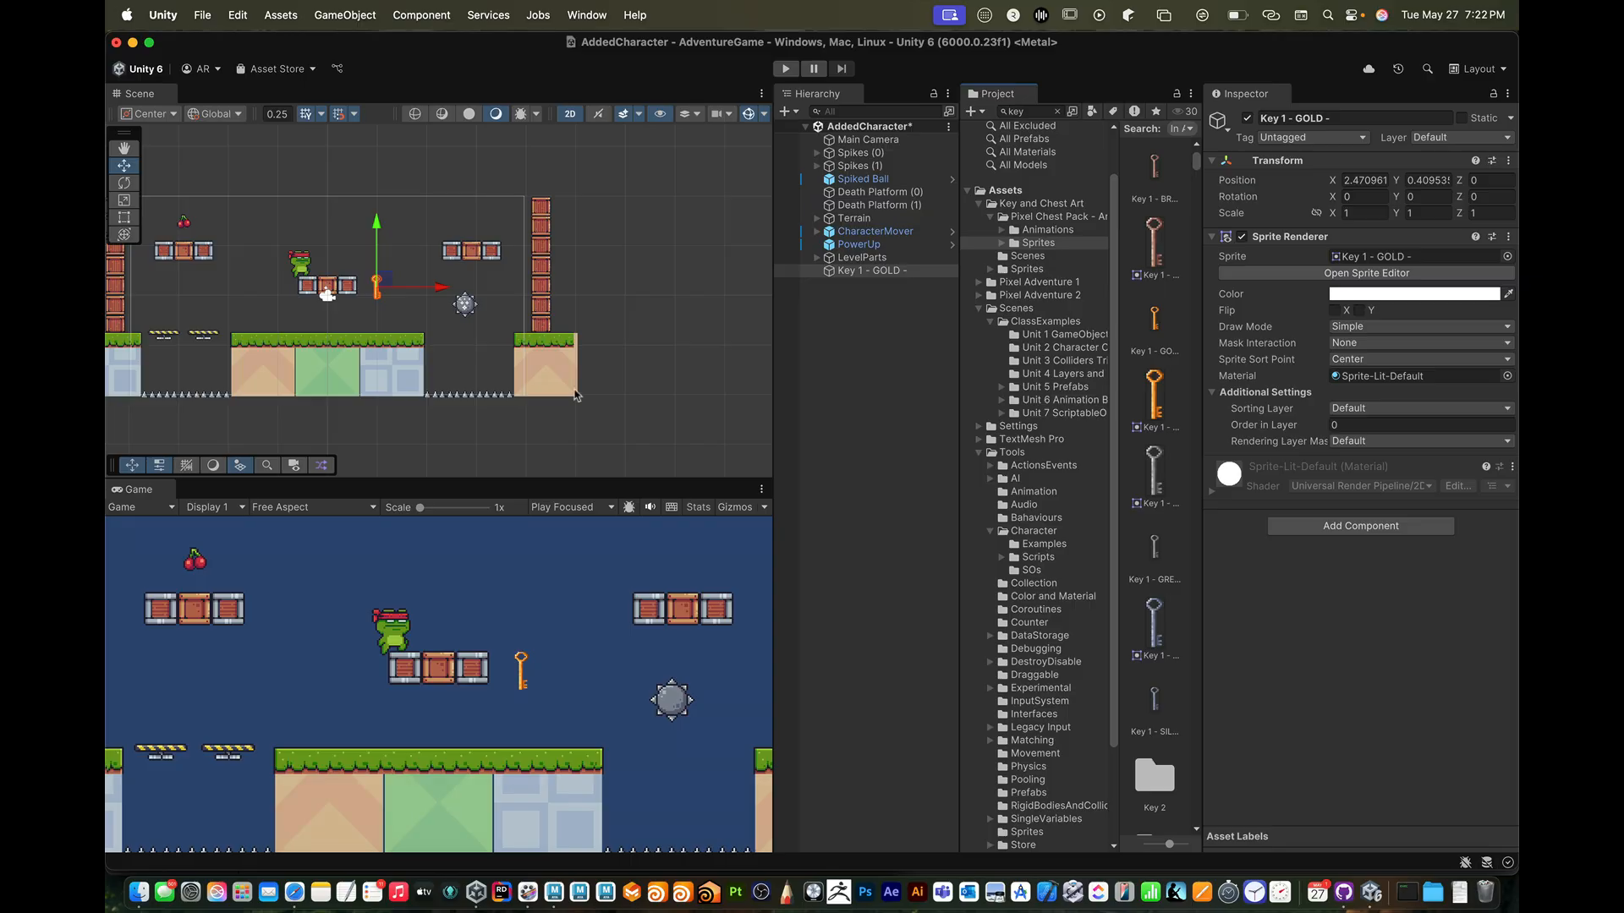
# - Add a Box Collider component to the gold key
pyautogui.click(1362, 527)
pyautogui.press('BackSpace')
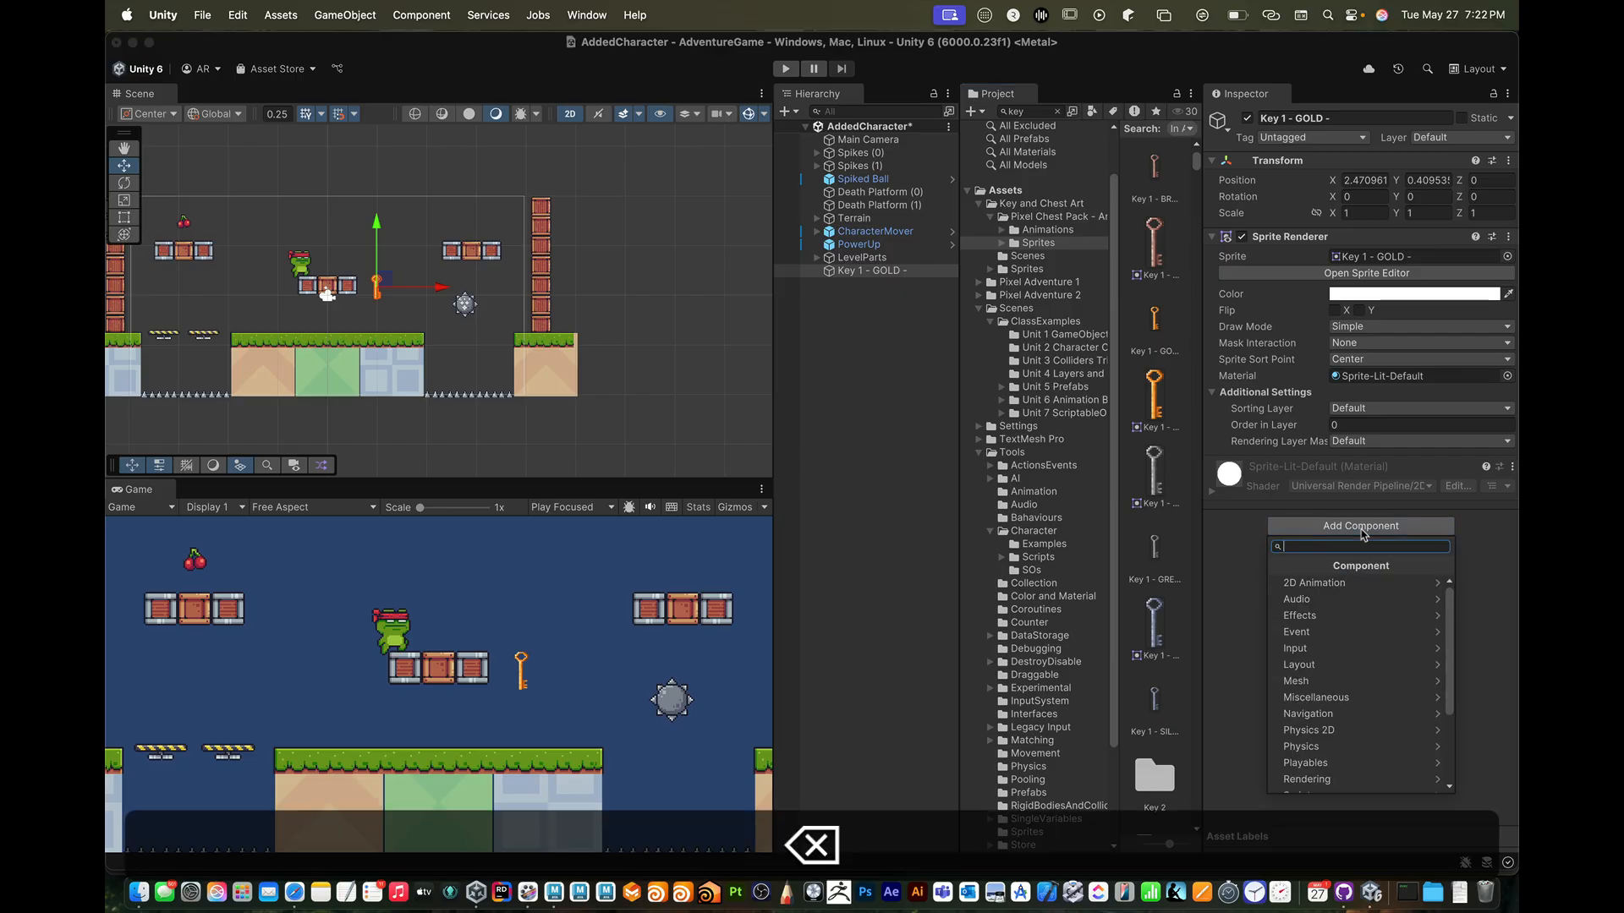
pyautogui.write('m')
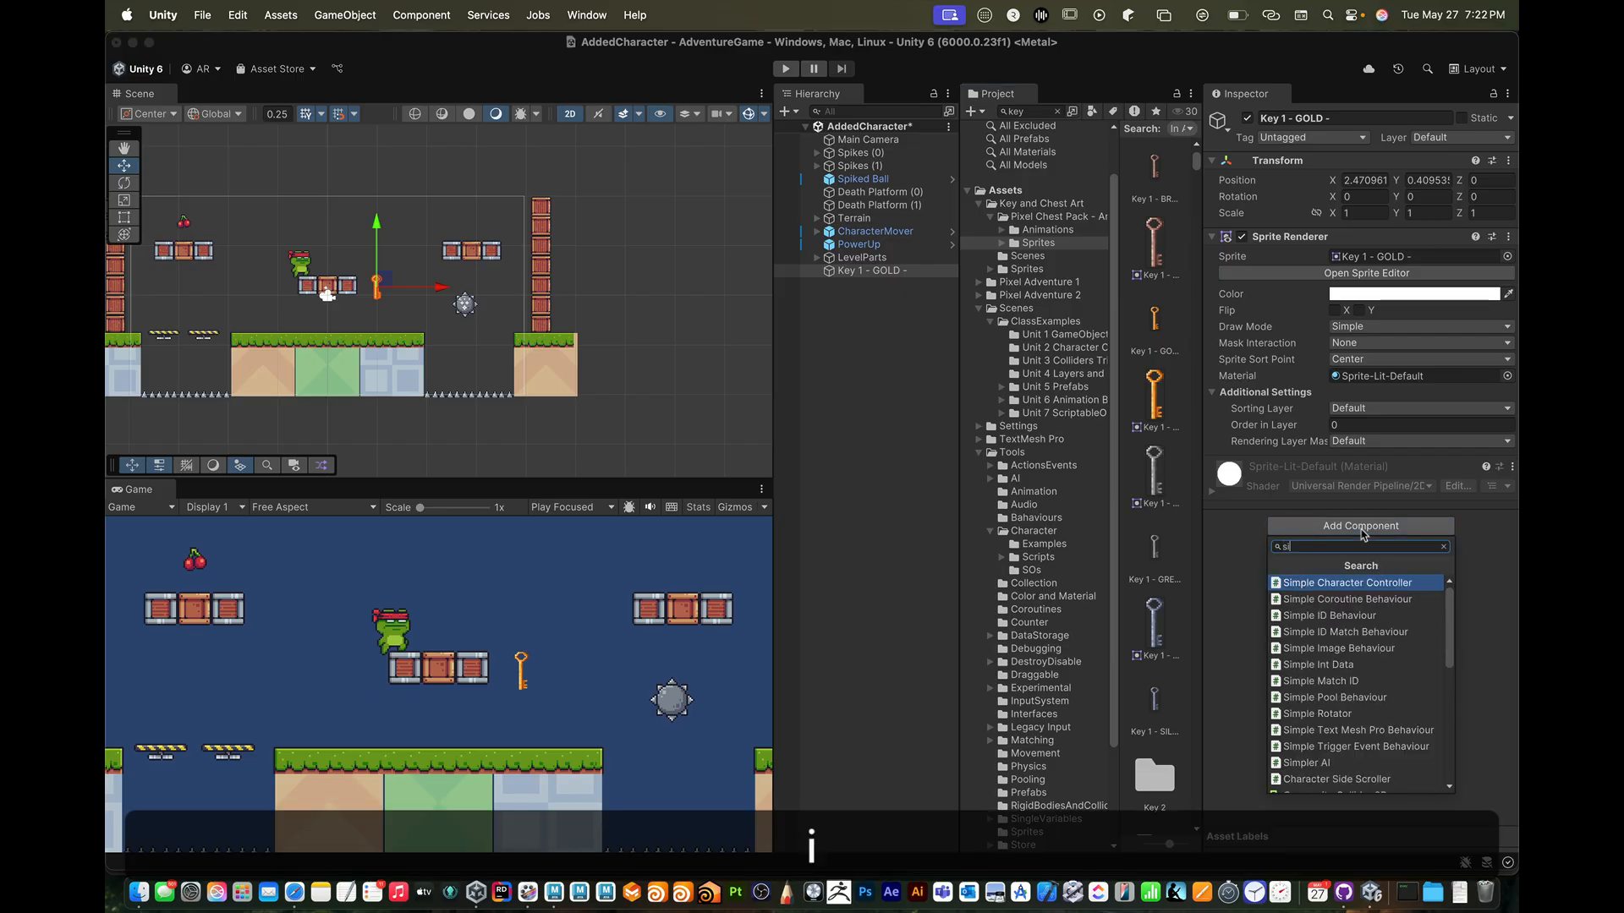
pyautogui.press('BackSpace')
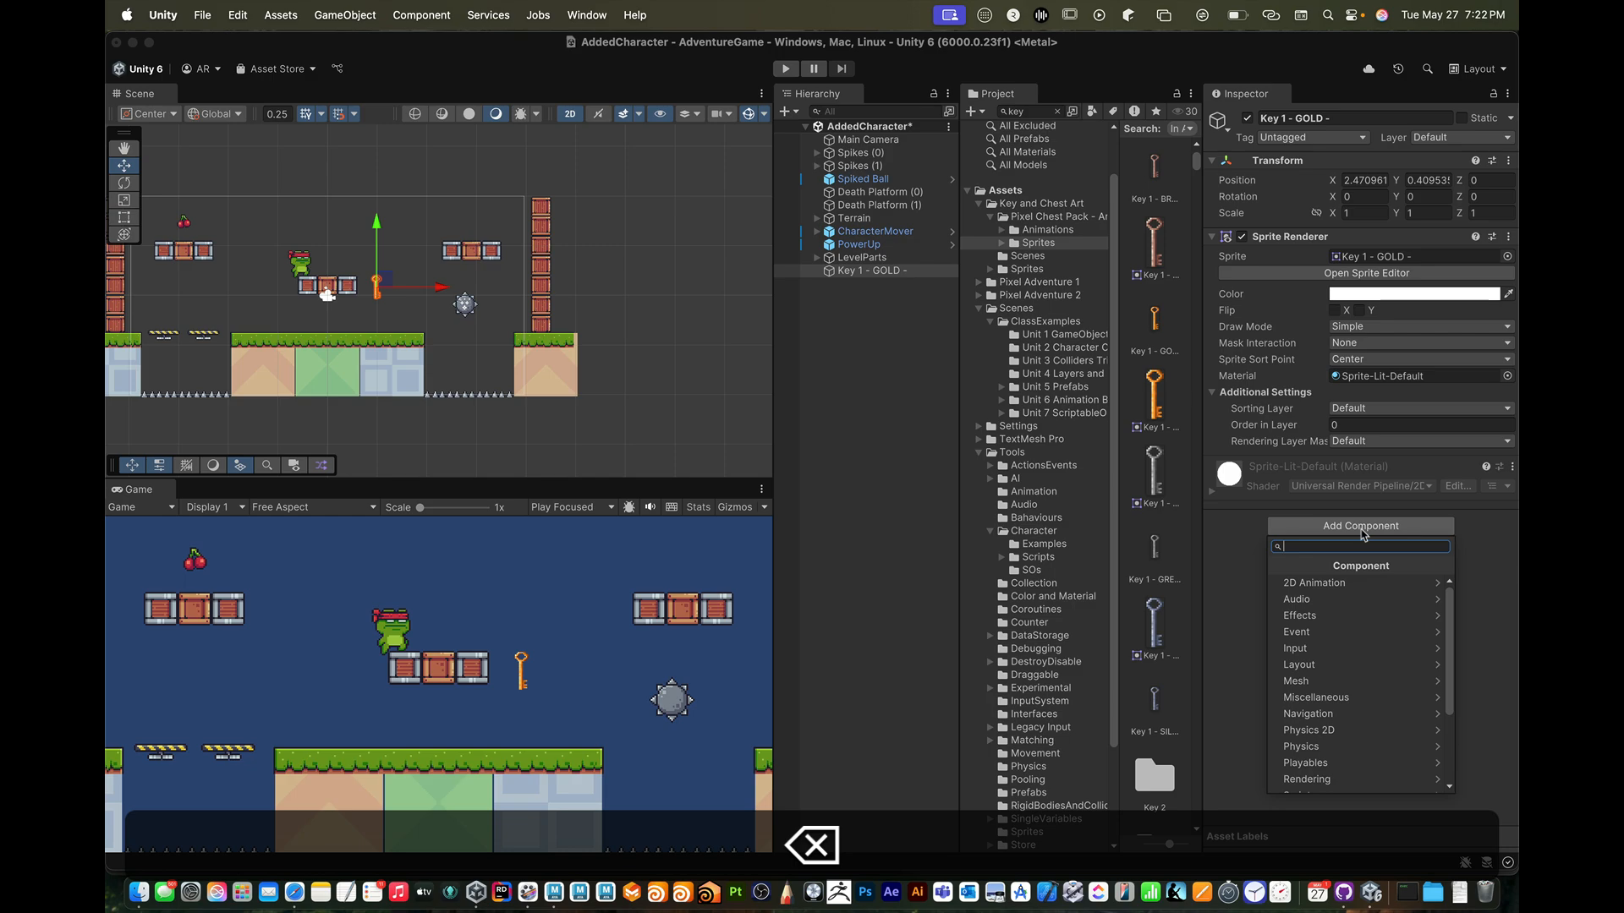
pyautogui.write('bo')
pyautogui.write('x')
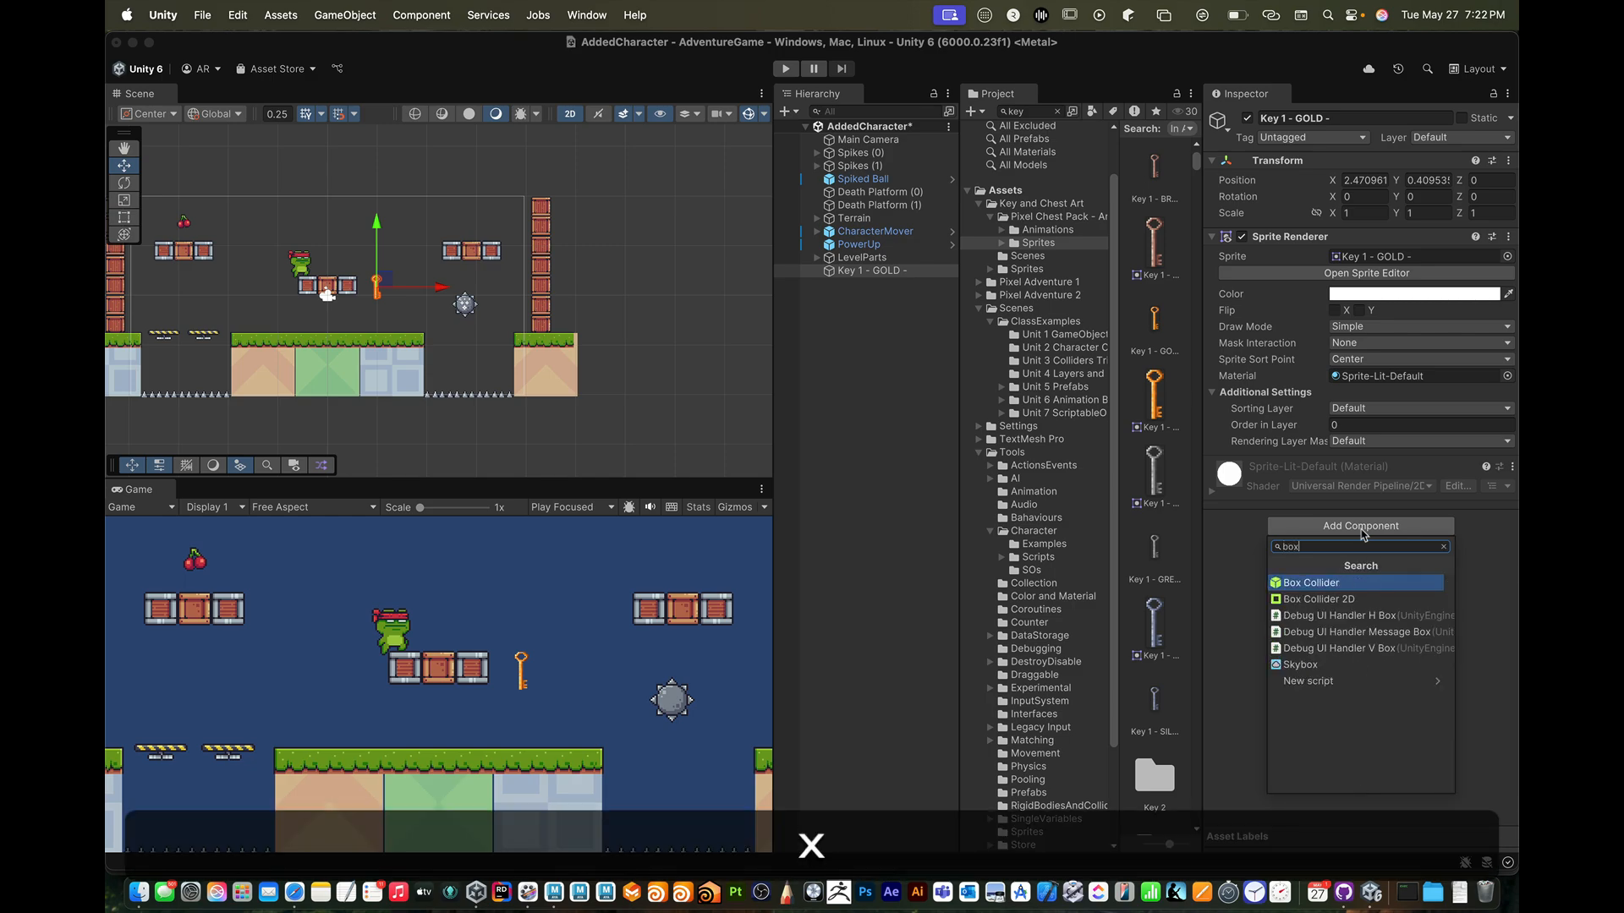
pyautogui.press('Return')
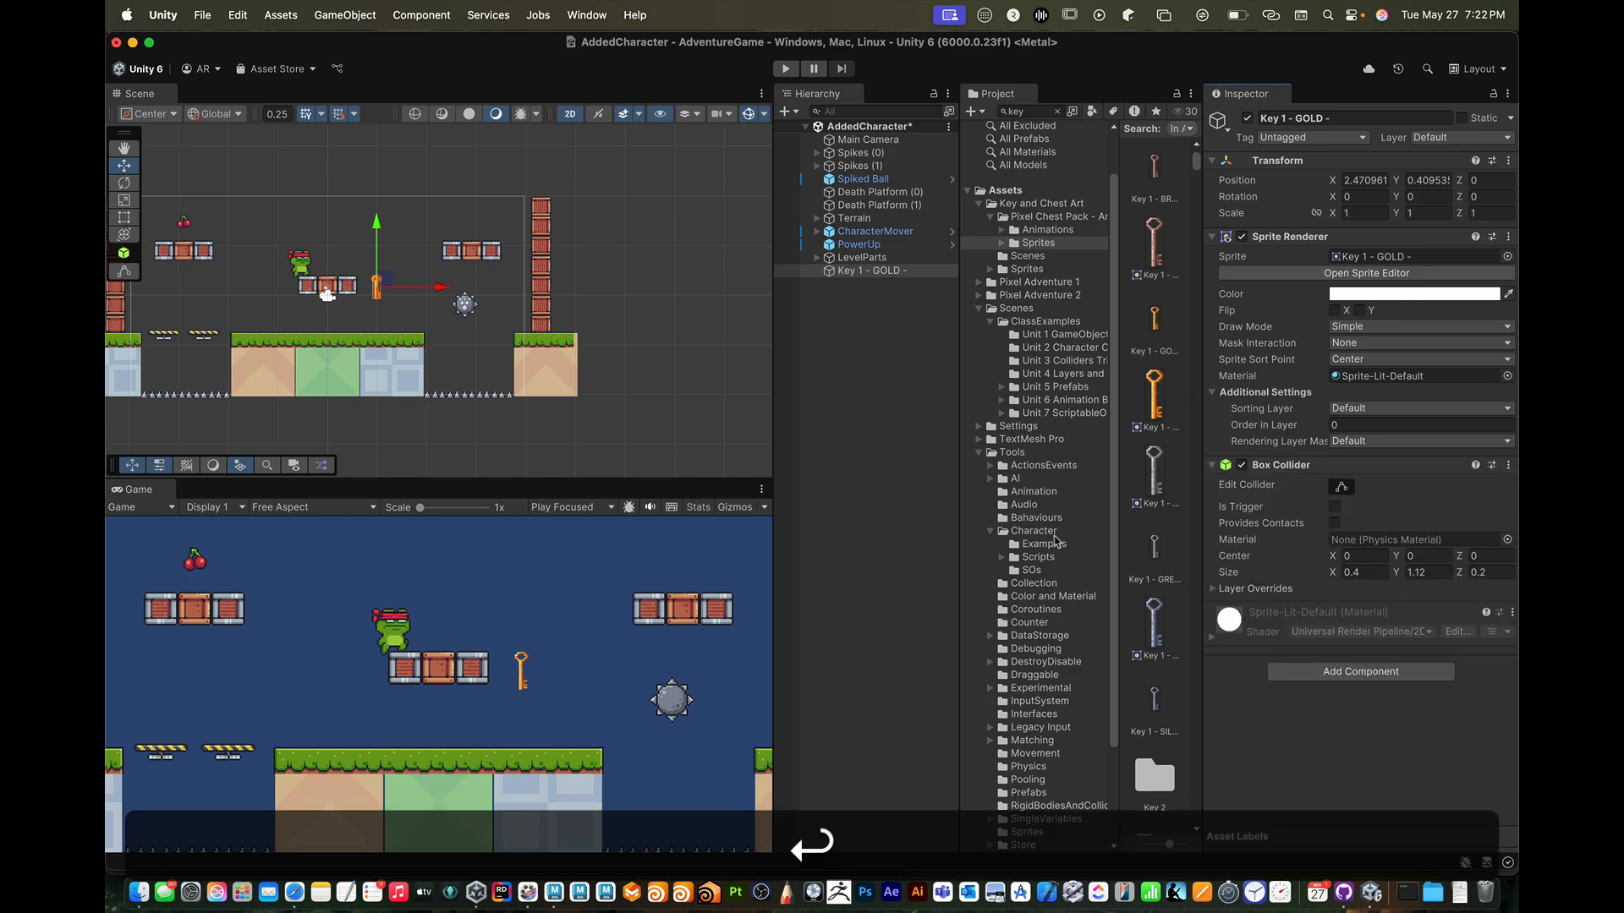
# - Move the gold key above the upper platform near the brick wall, at X 7.25, Y 3.75
pyautogui.press('f')
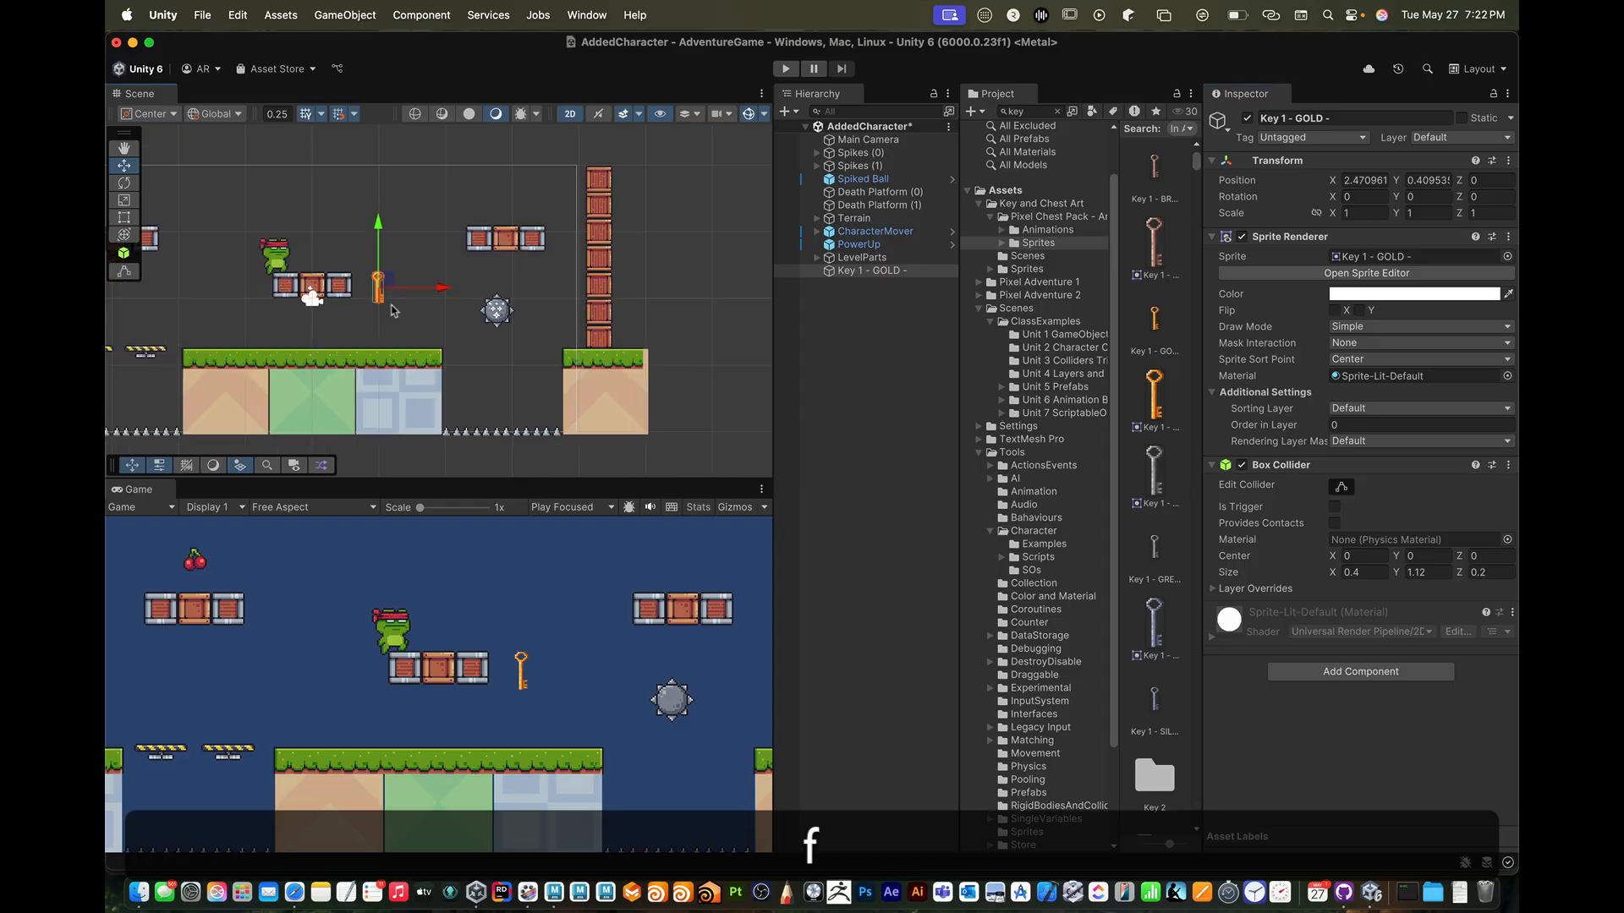
pyautogui.scroll(-10, 433, 321)
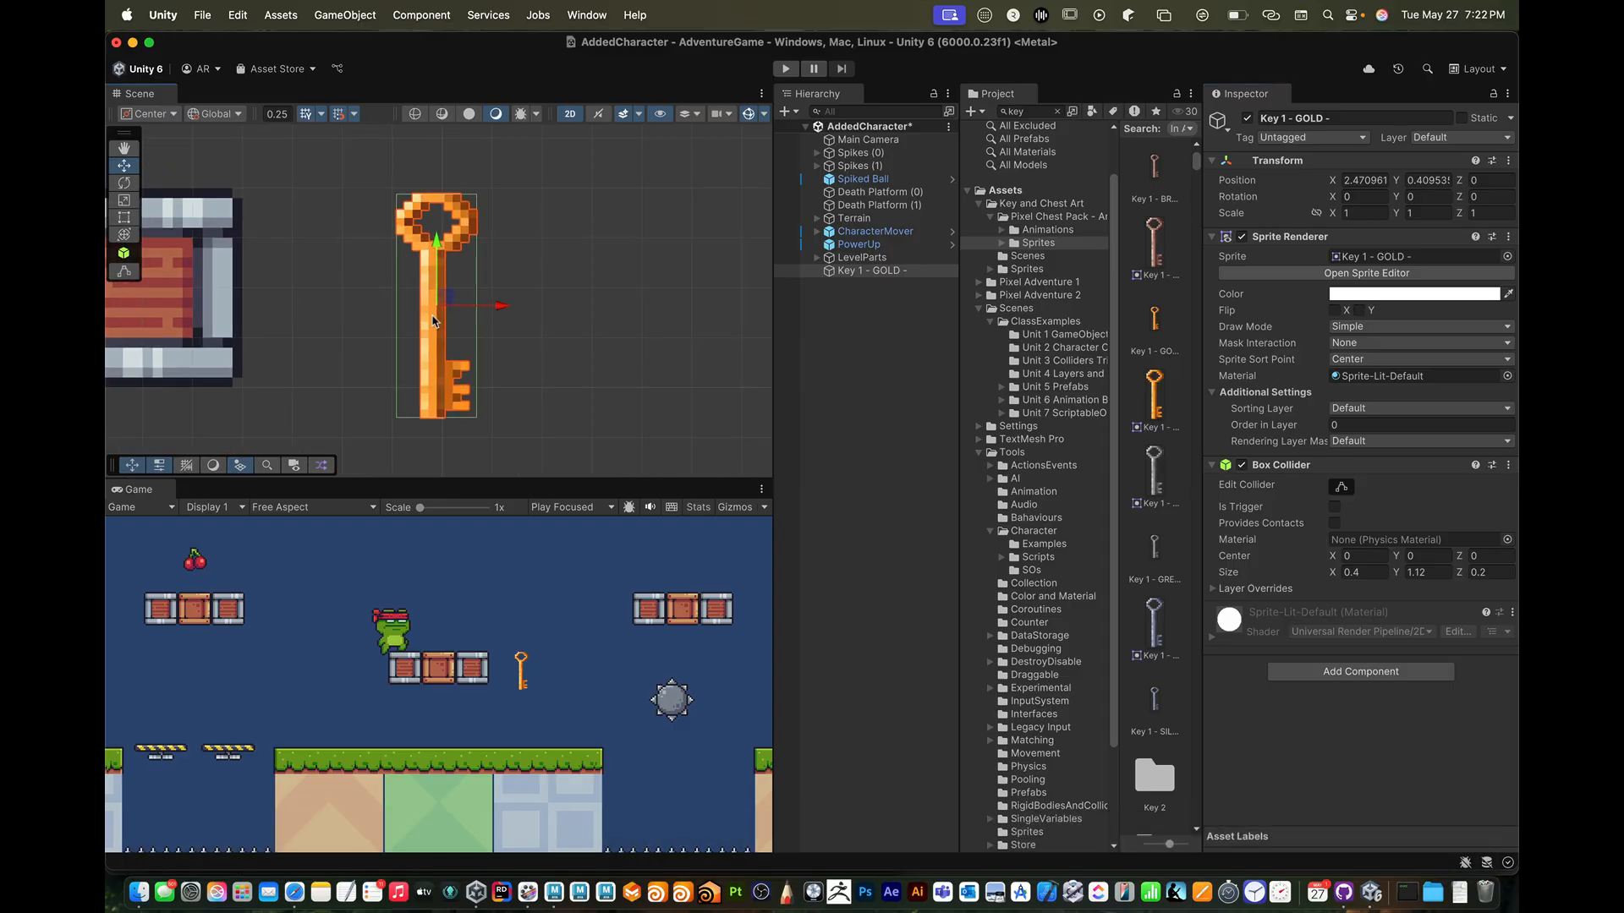
pyautogui.moveTo(442, 320); pyautogui.dragTo(603, 316)
pyautogui.moveTo(603, 258); pyautogui.dragTo(603, 120)
pyautogui.moveTo(667, 178); pyautogui.dragTo(696, 177)
# - Search the project for "chest" and place the Retro Chest - frame 01 sprite on the grass ground, at about X 3.08, Y -1.20
pyautogui.click(1035, 108)
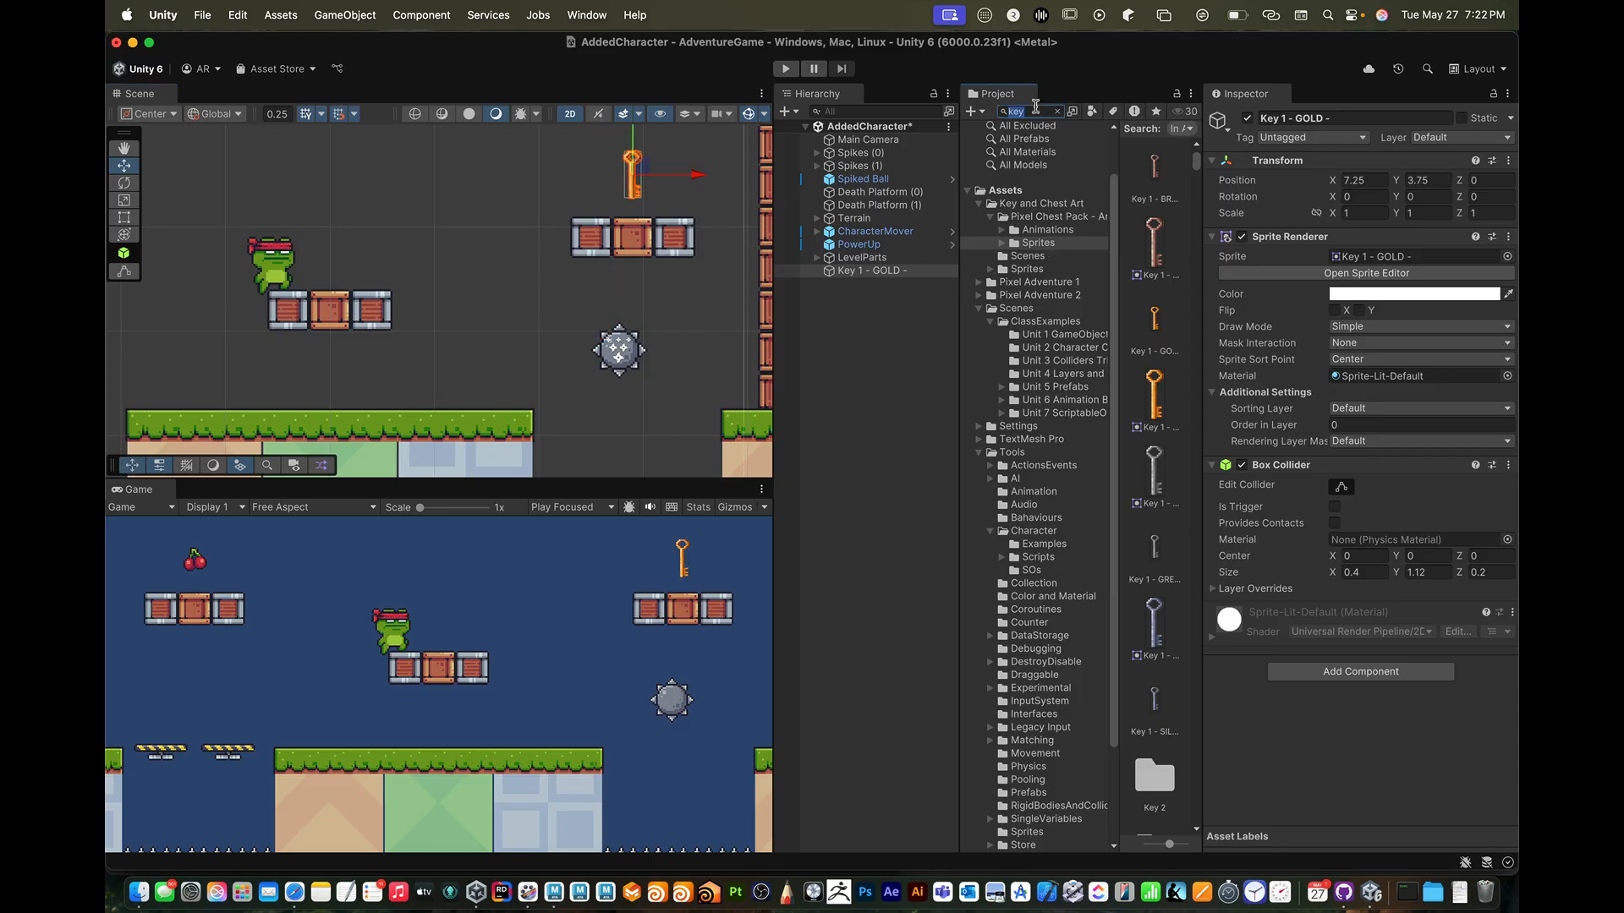
pyautogui.write('chest')
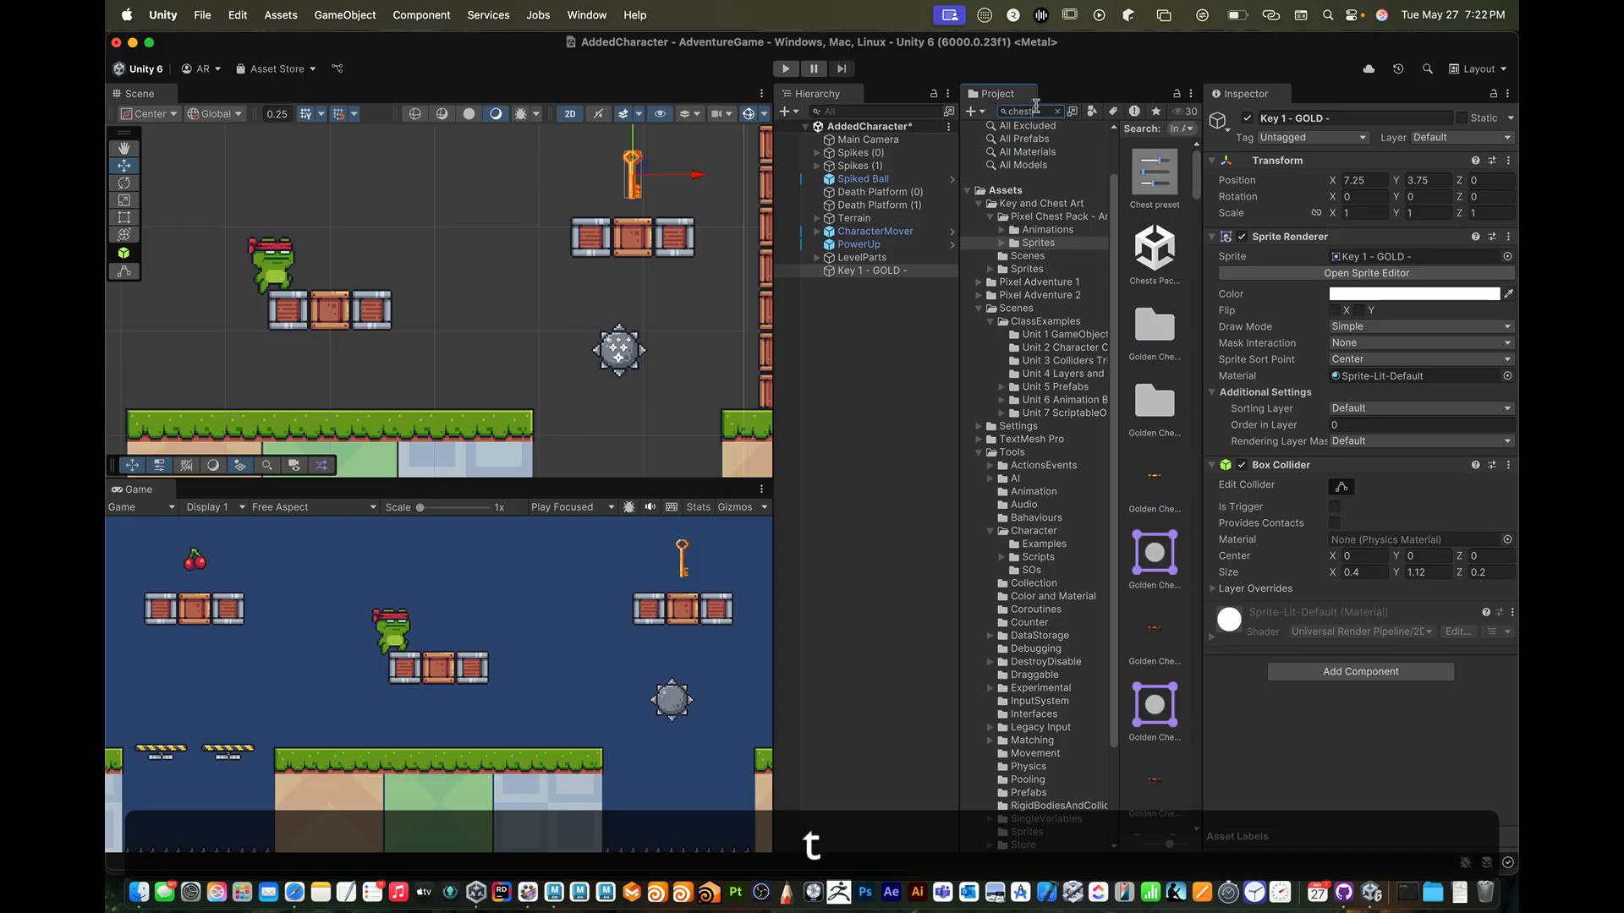
pyautogui.scroll(-5, 1151, 422)
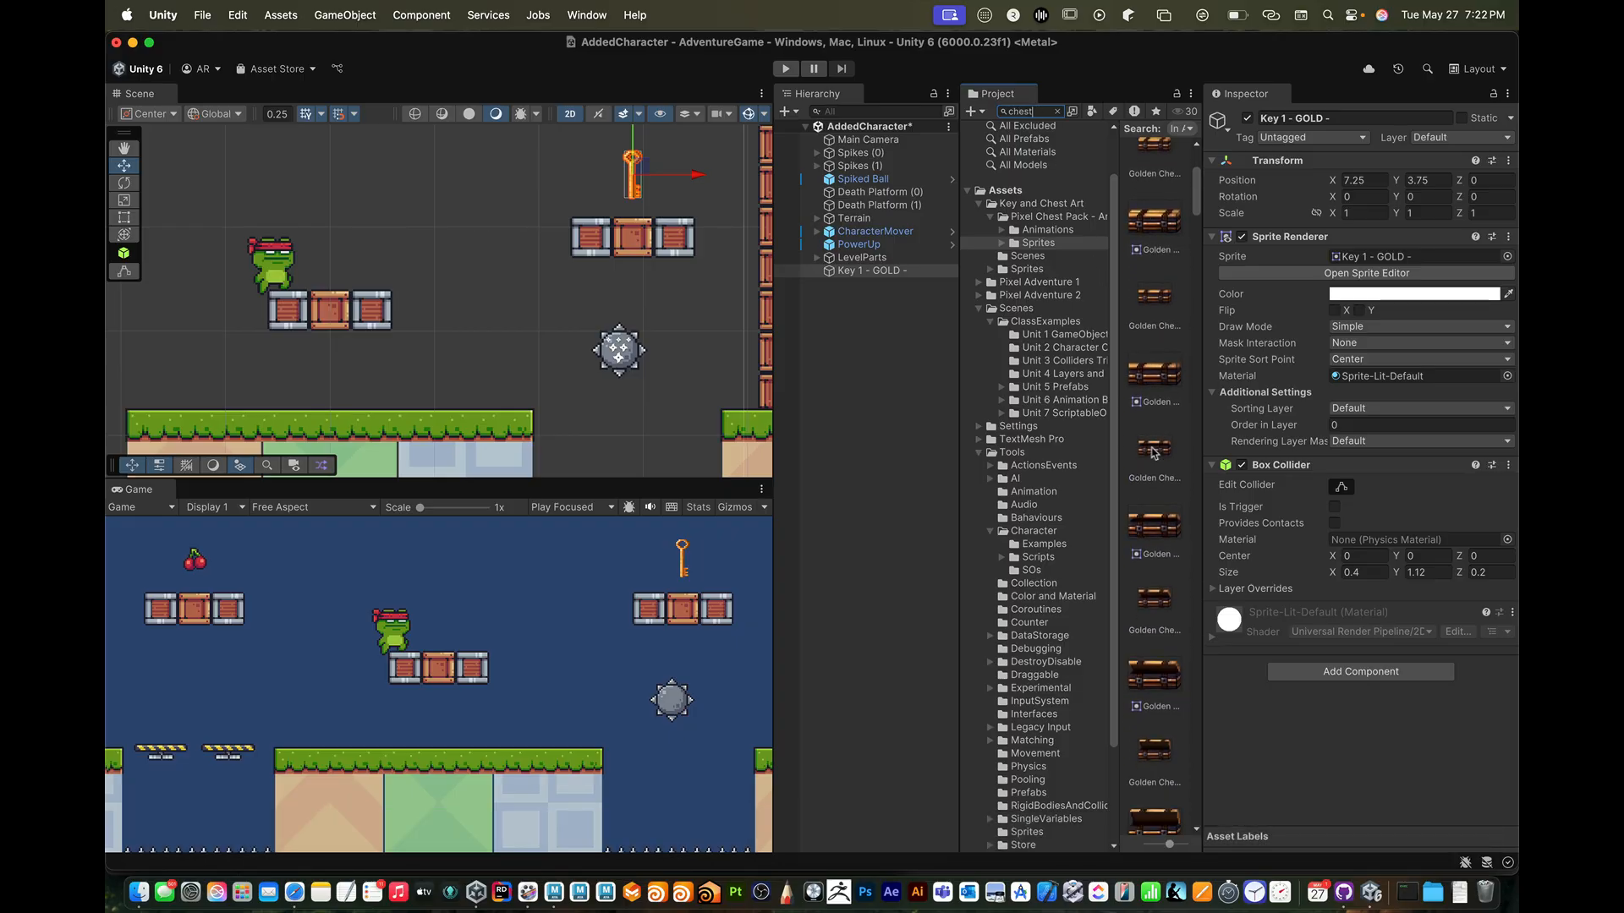
pyautogui.scroll(-6, 1151, 452)
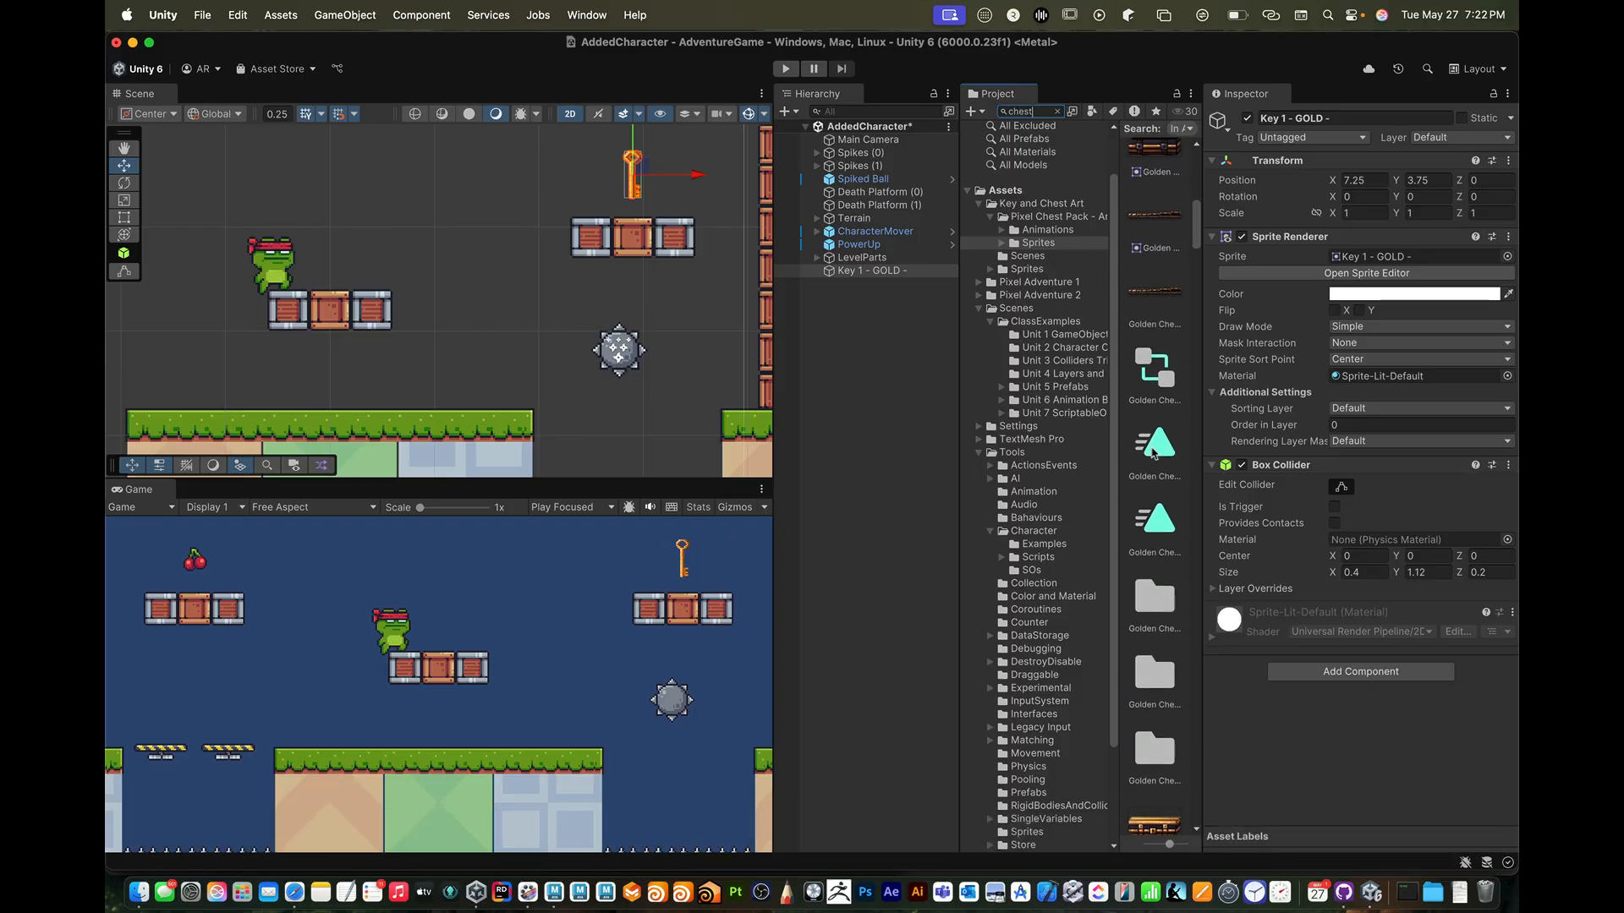
pyautogui.scroll(-5, 1151, 452)
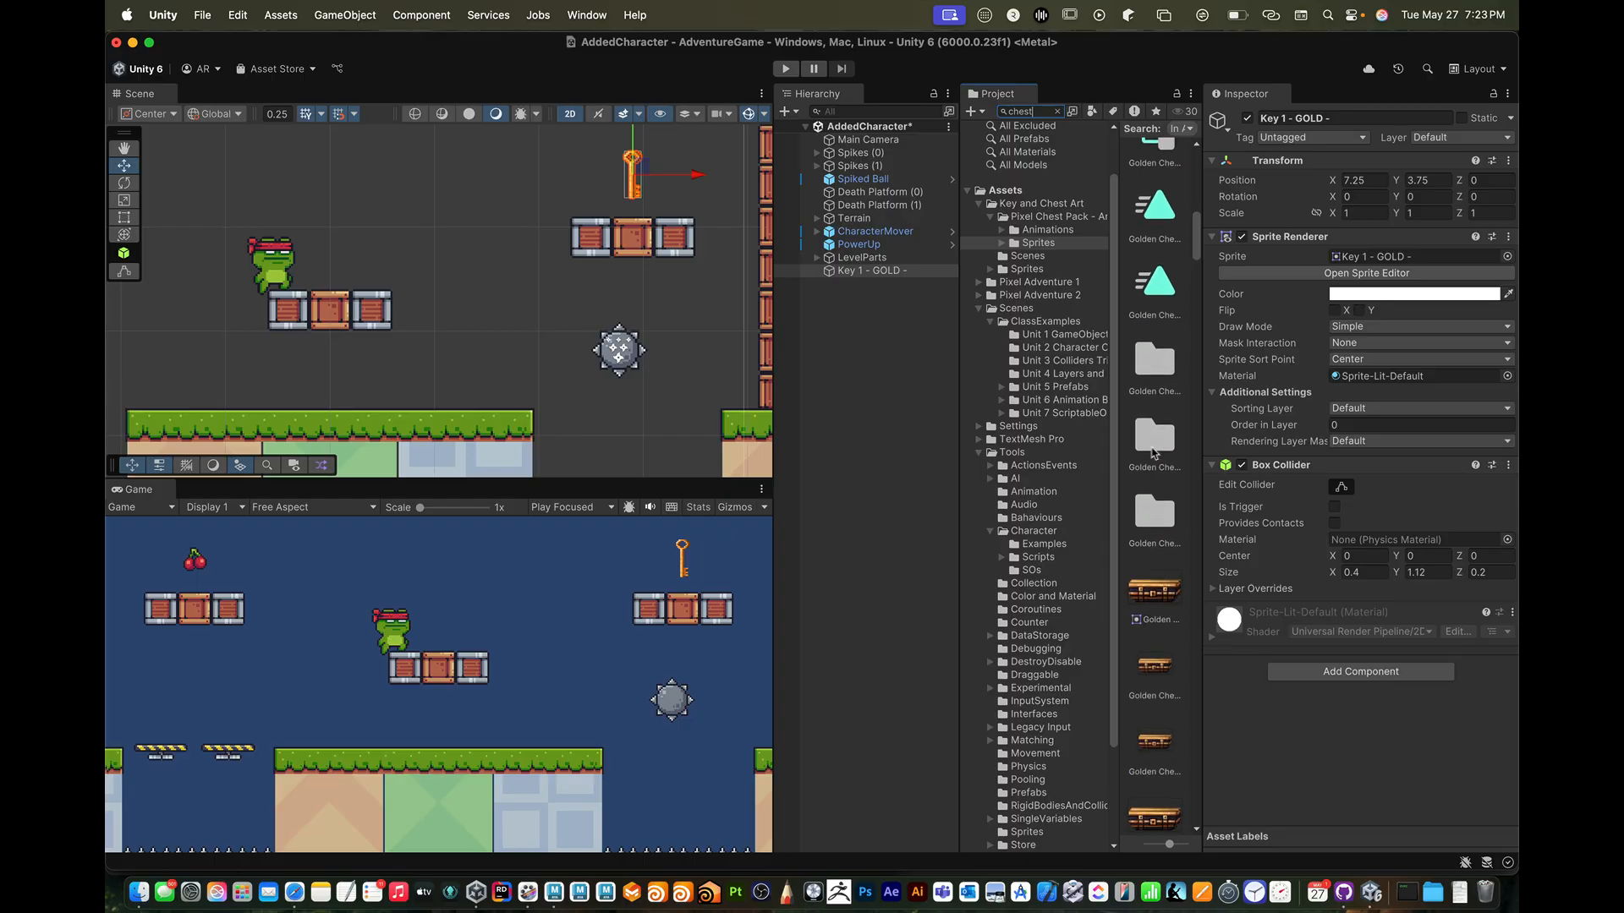
pyautogui.scroll(-5, 1152, 451)
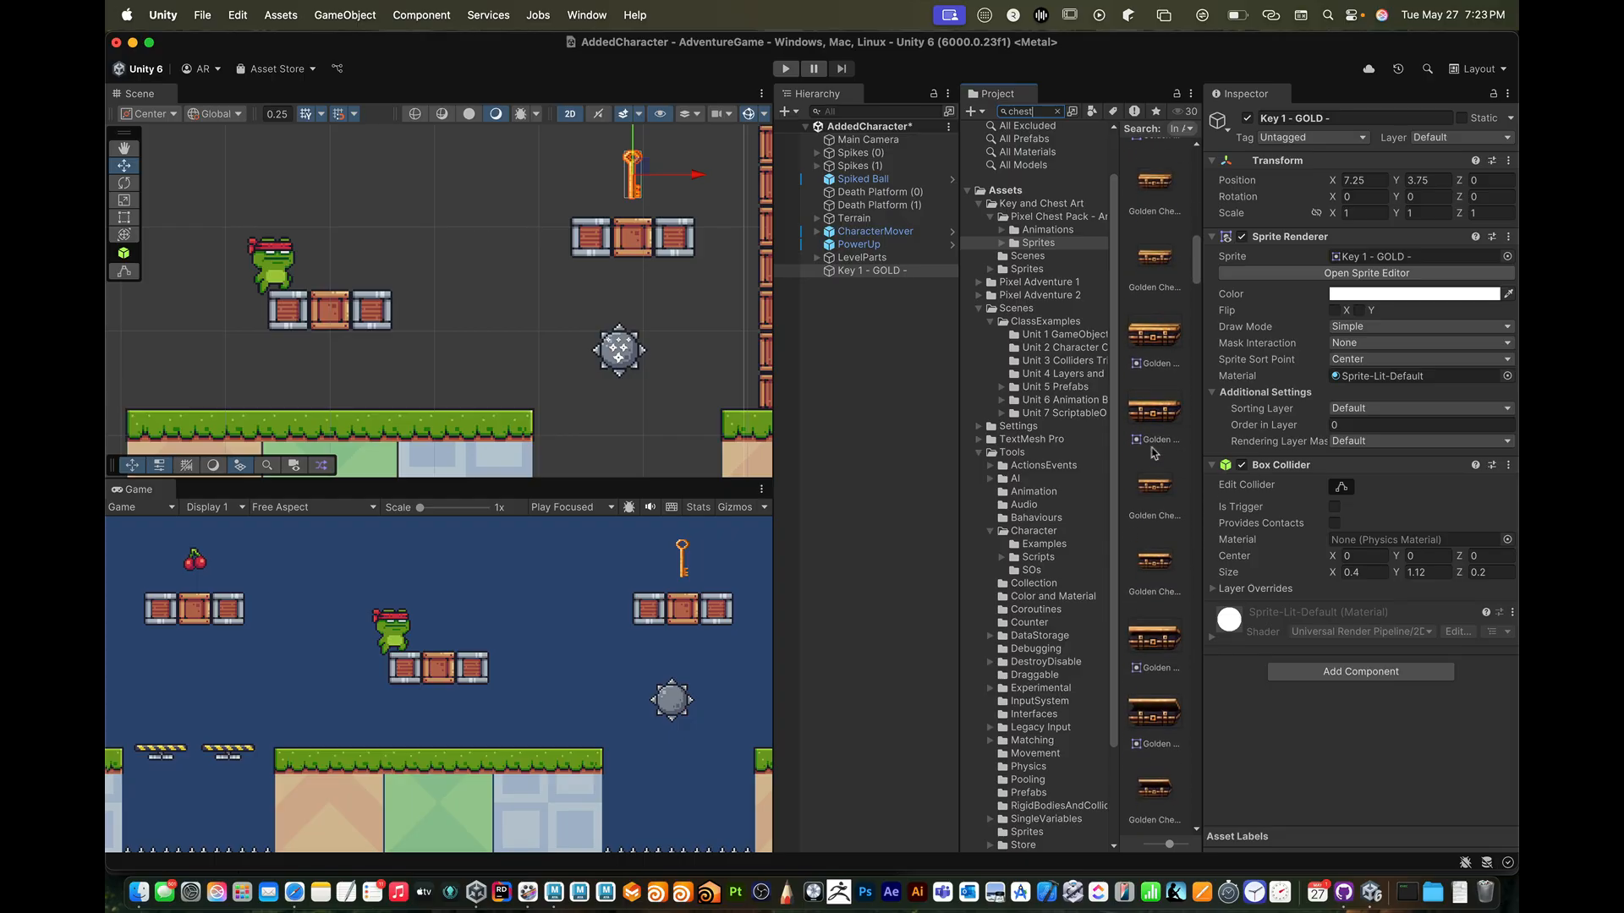
pyautogui.scroll(-6, 1154, 453)
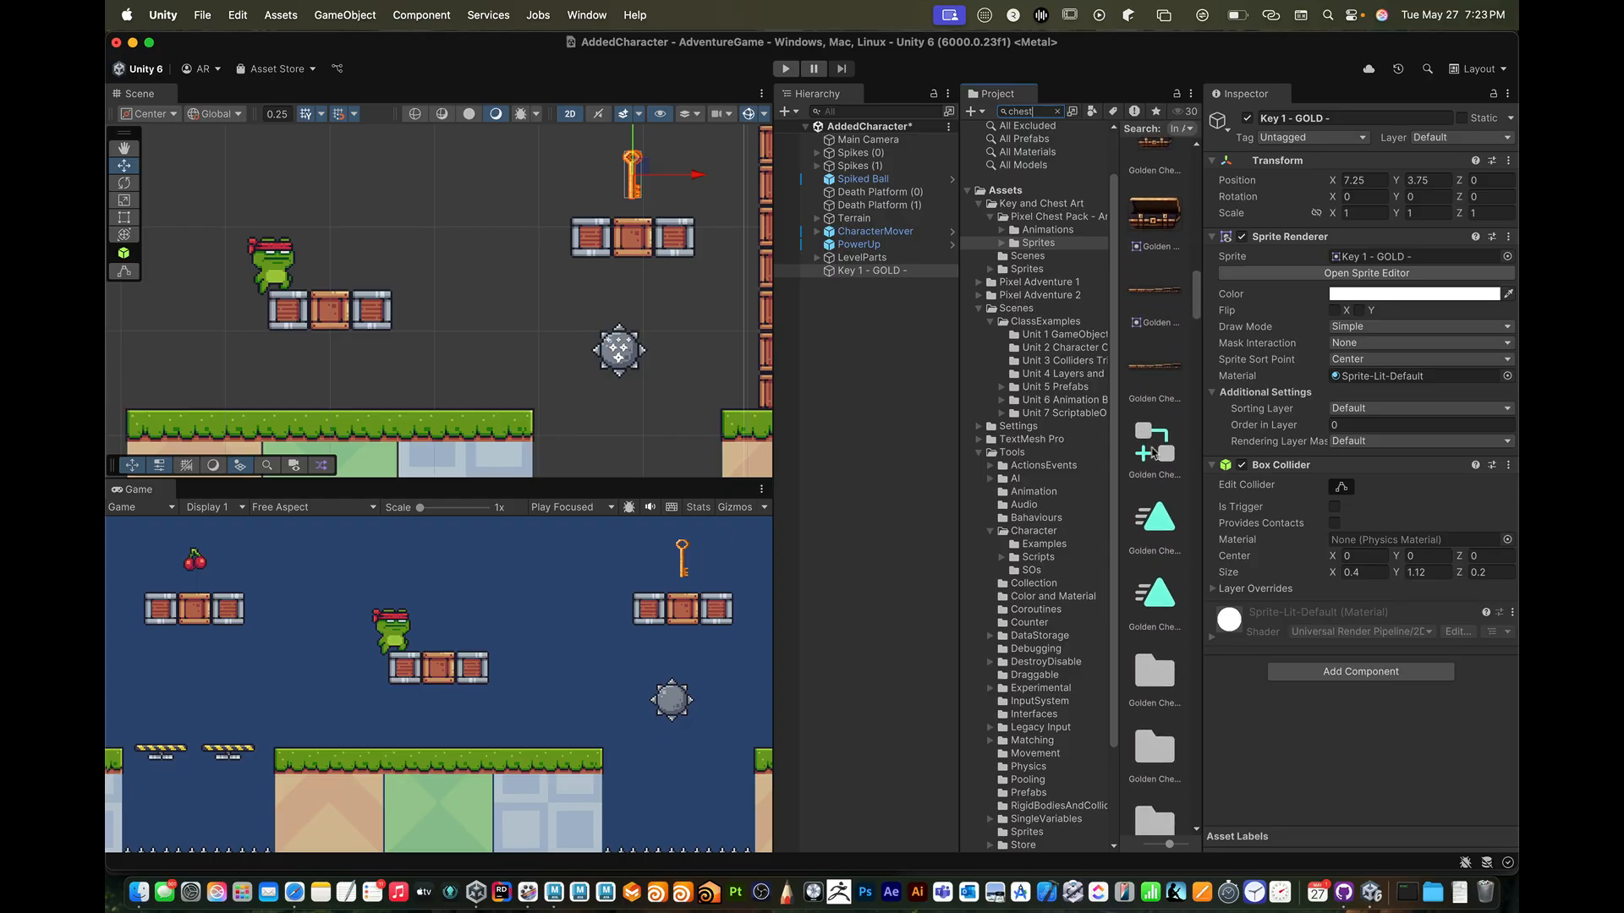
pyautogui.scroll(-5, 1154, 452)
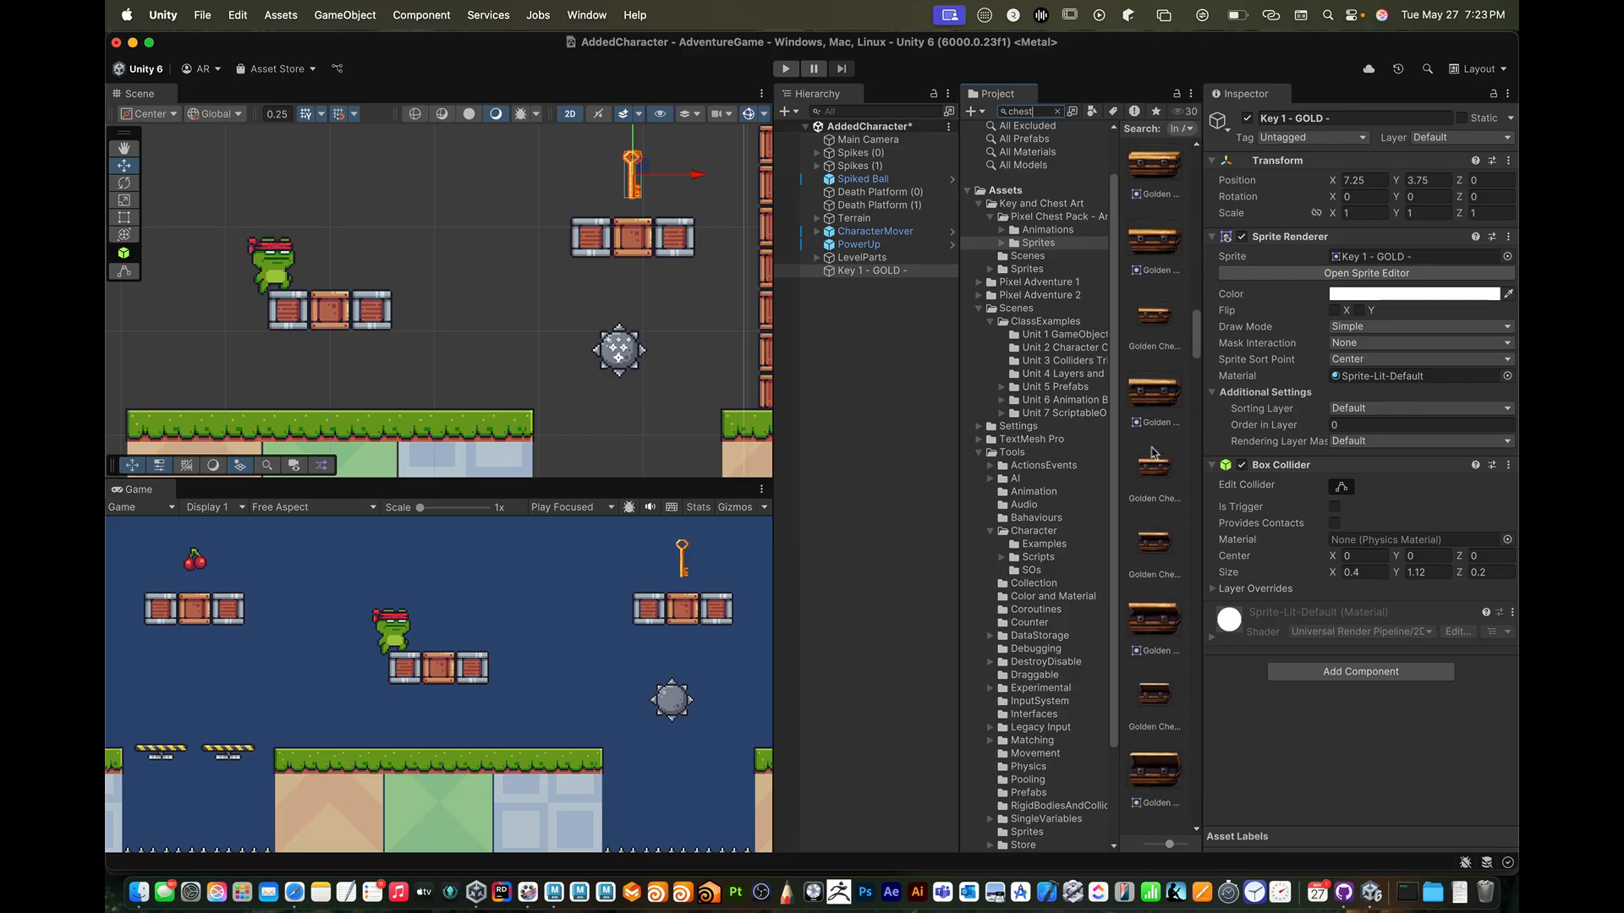
pyautogui.scroll(-6, 1152, 452)
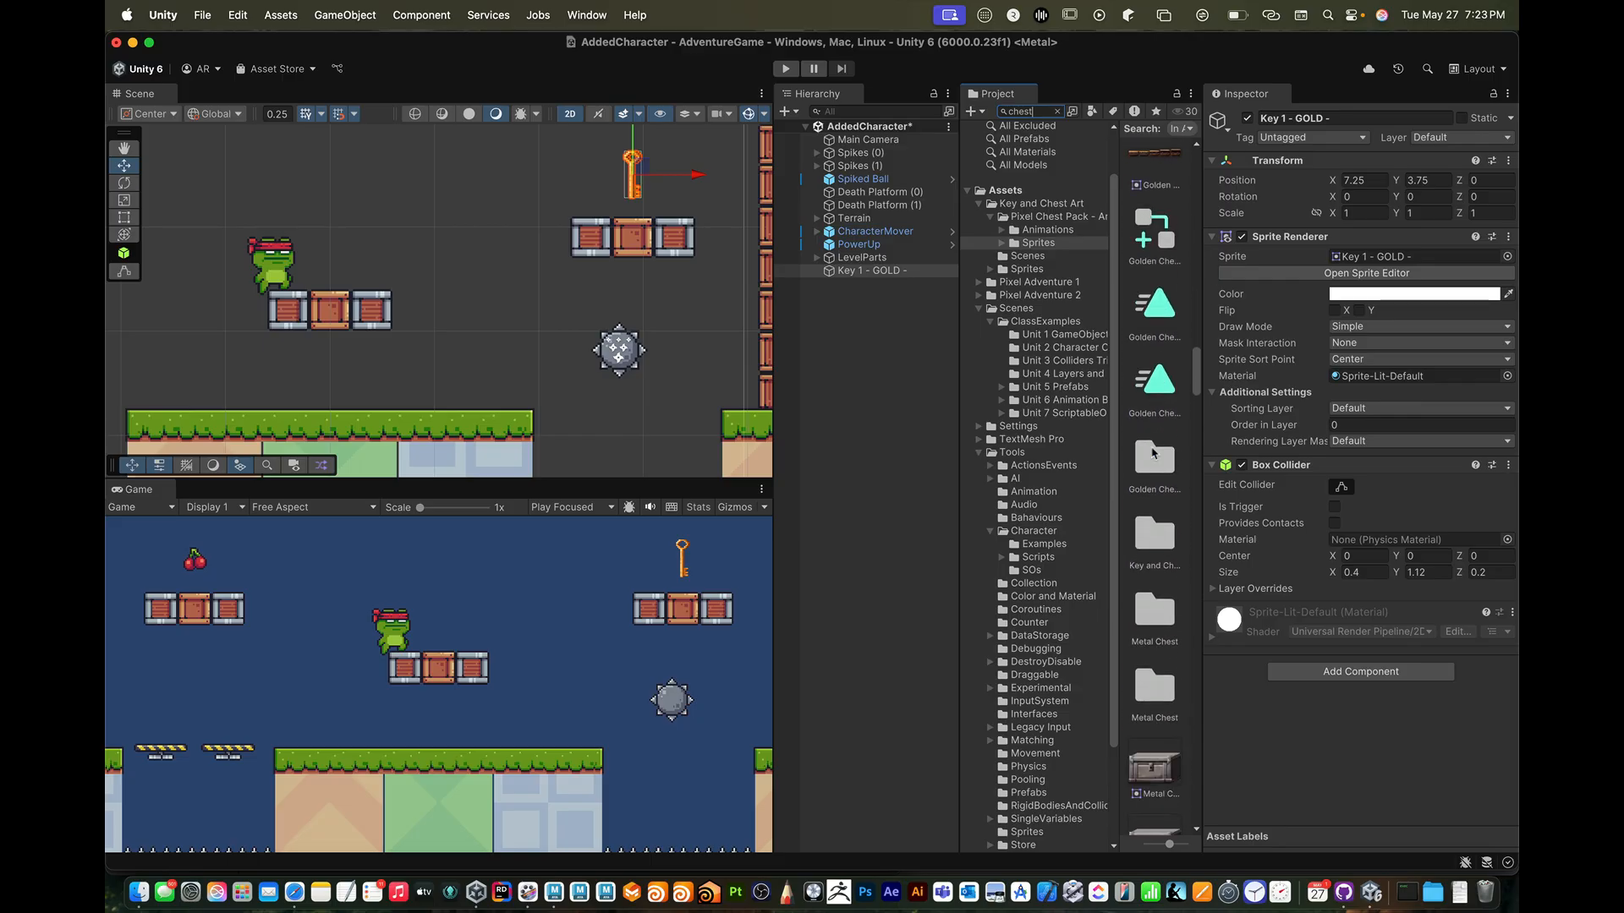
pyautogui.scroll(-5, 1152, 453)
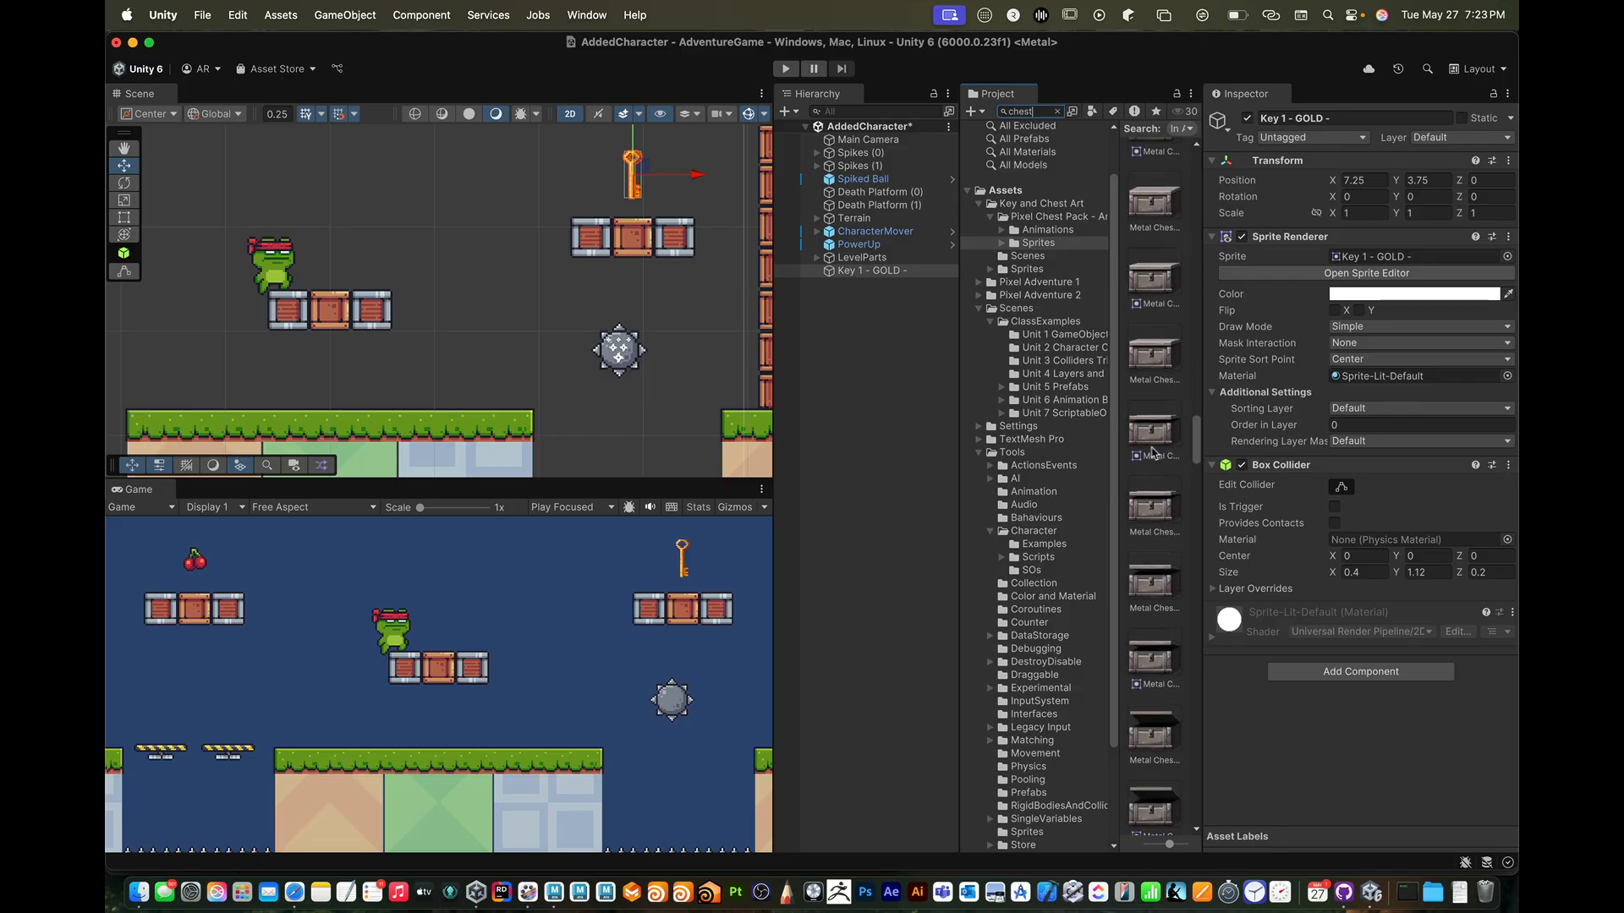
pyautogui.scroll(-5, 1153, 454)
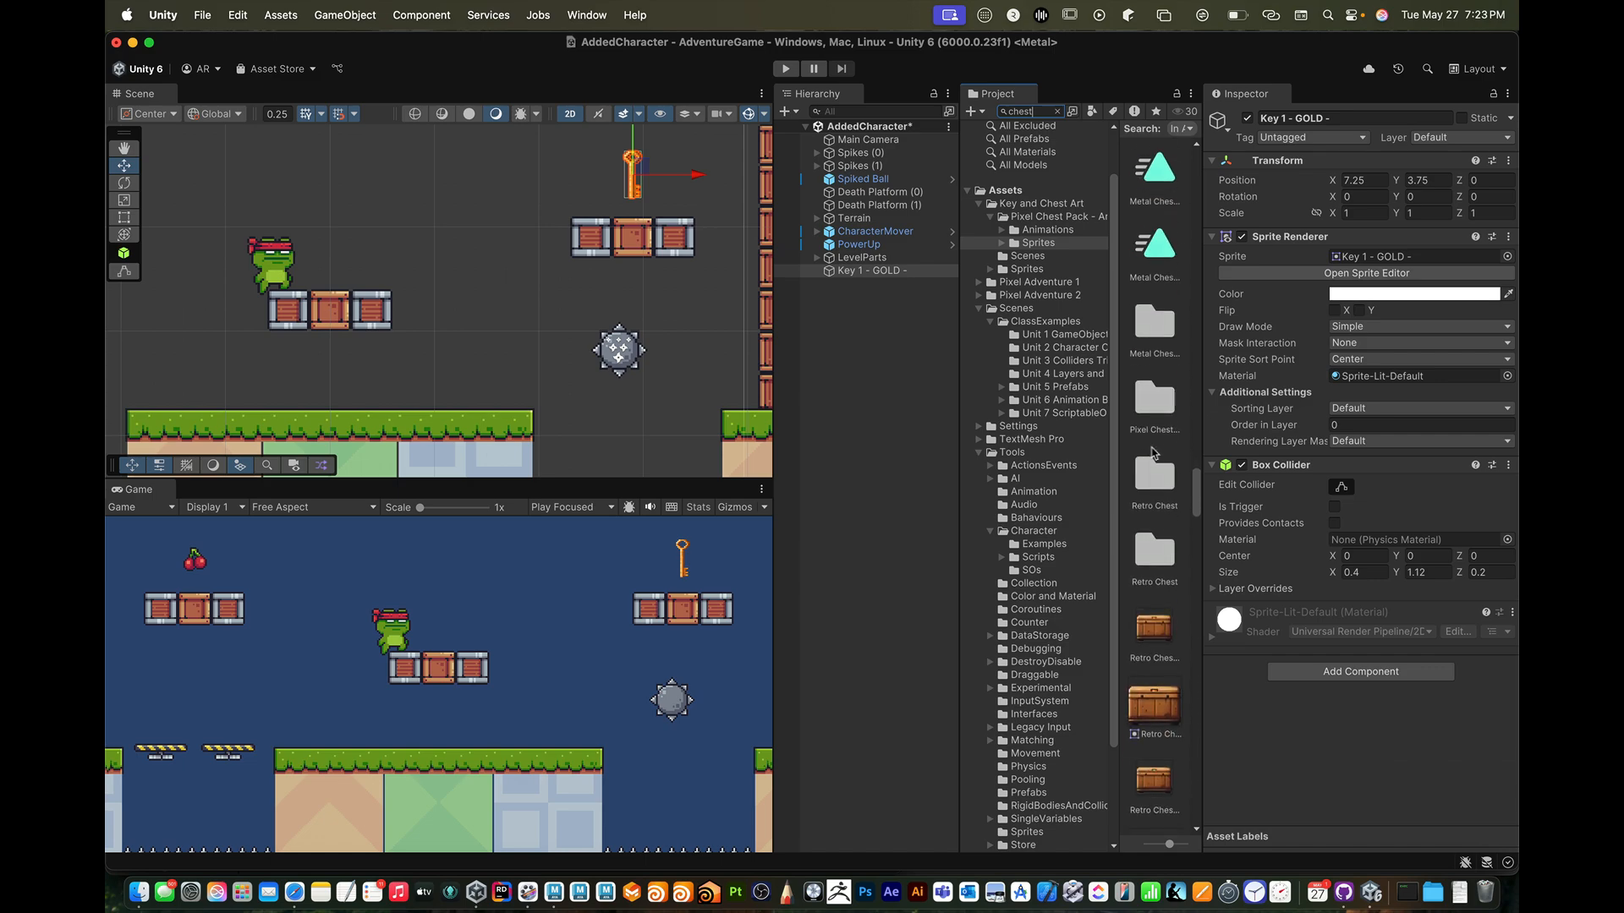
pyautogui.scroll(-1, 1154, 453)
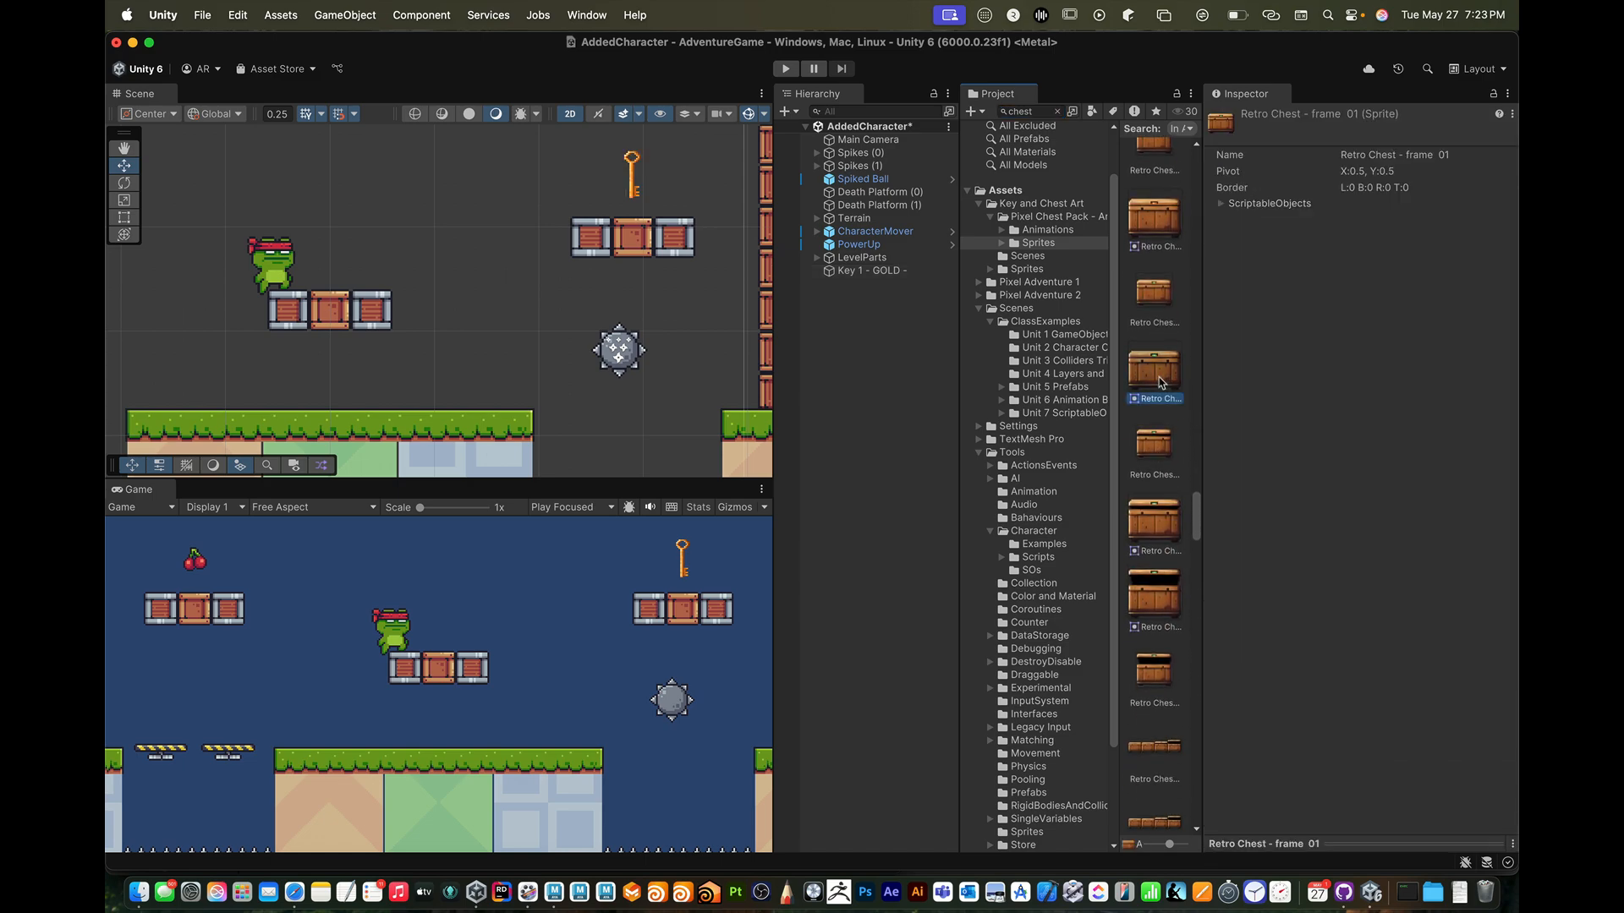
pyautogui.click(1160, 381)
pyautogui.moveTo(1161, 381); pyautogui.dragTo(457, 384)
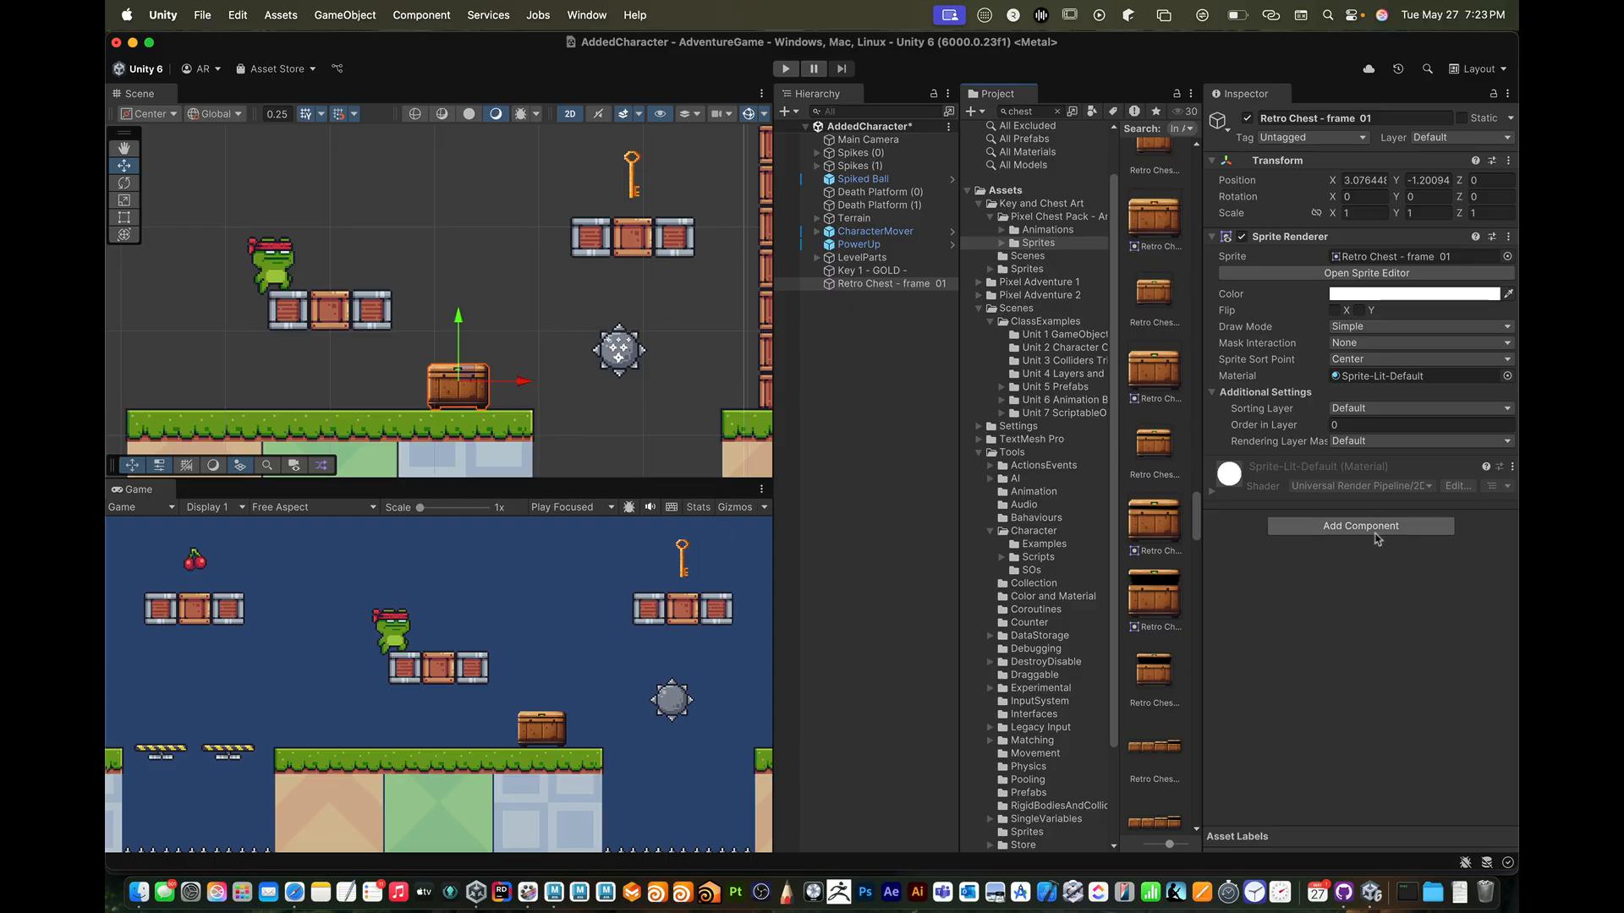
# - Add a Box Collider component to the retro chest
pyautogui.click(1376, 526)
pyautogui.write('bo')
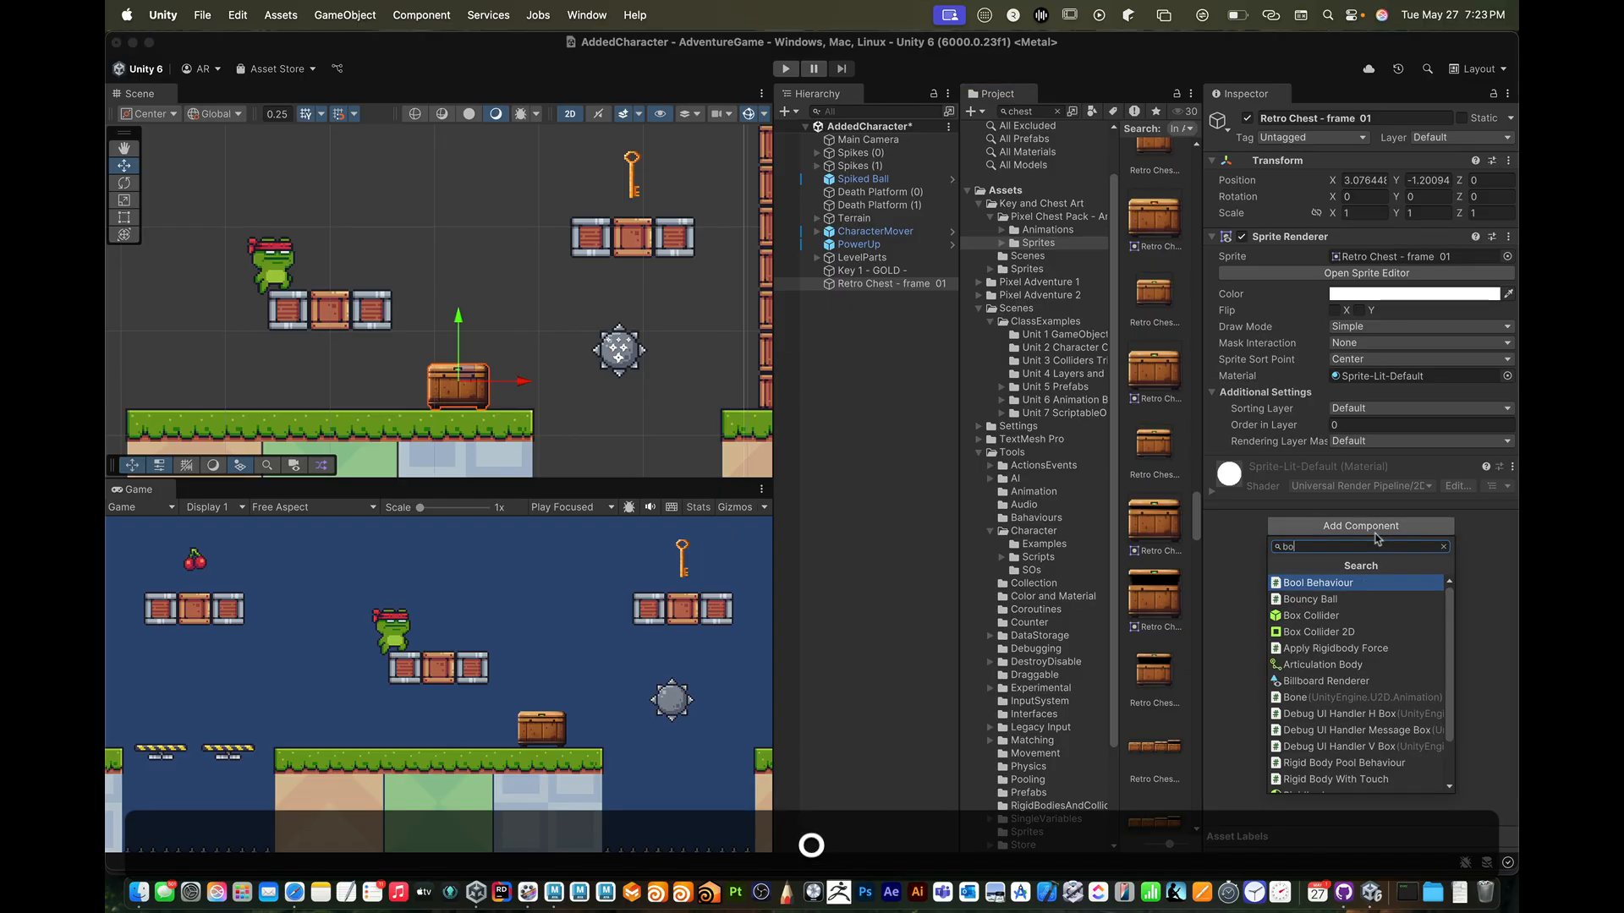
pyautogui.press('Down')
pyautogui.press('Down')
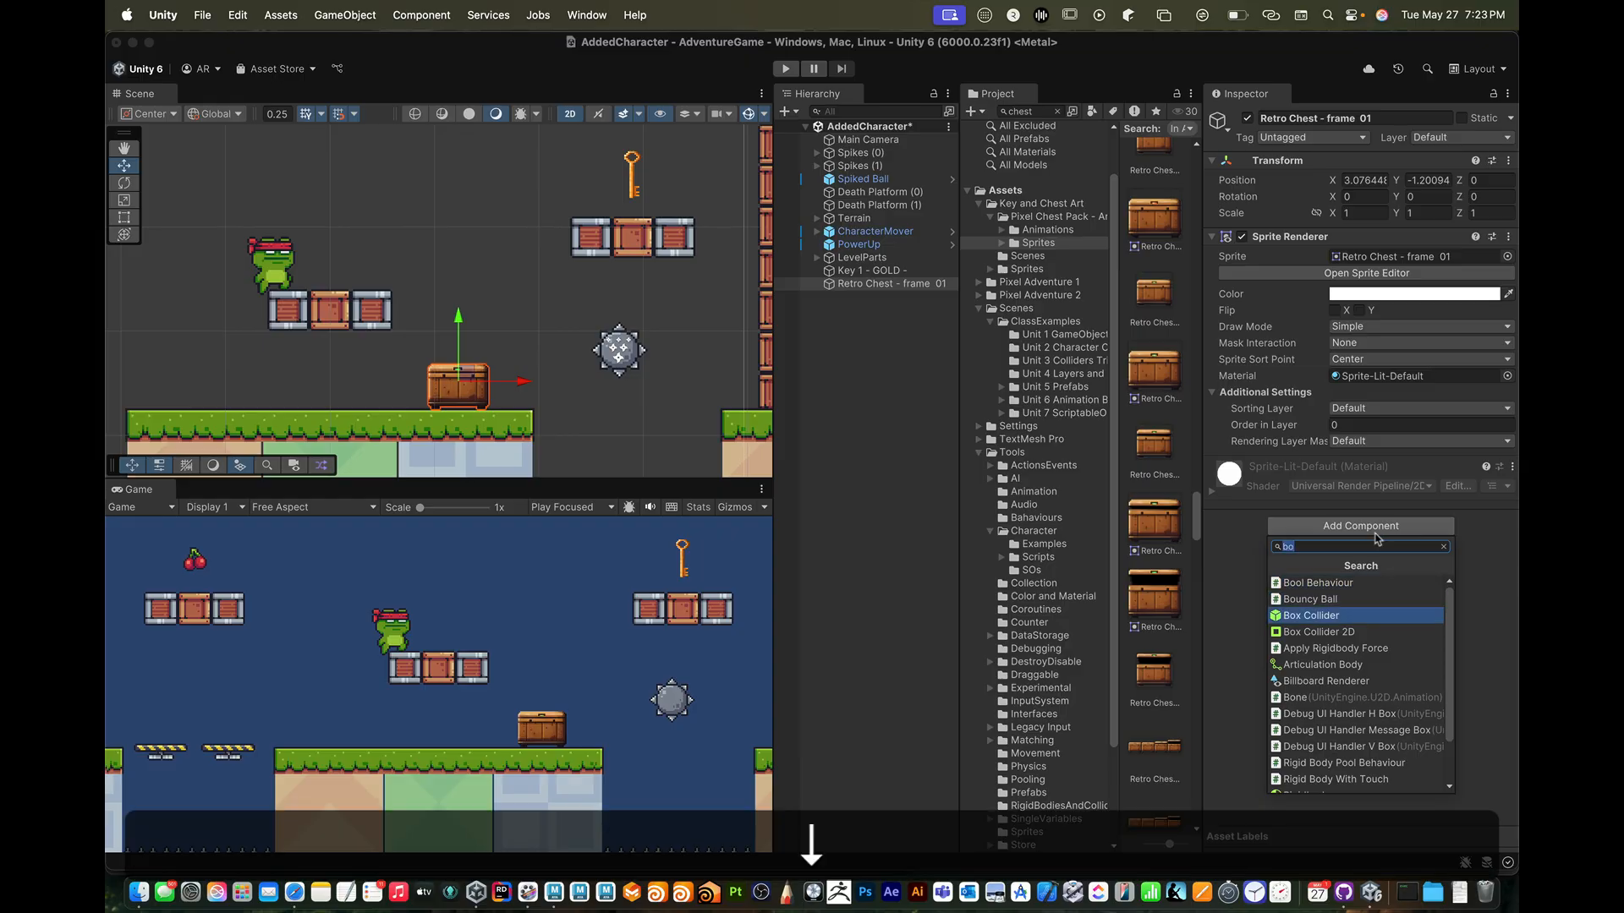
pyautogui.press('Return')
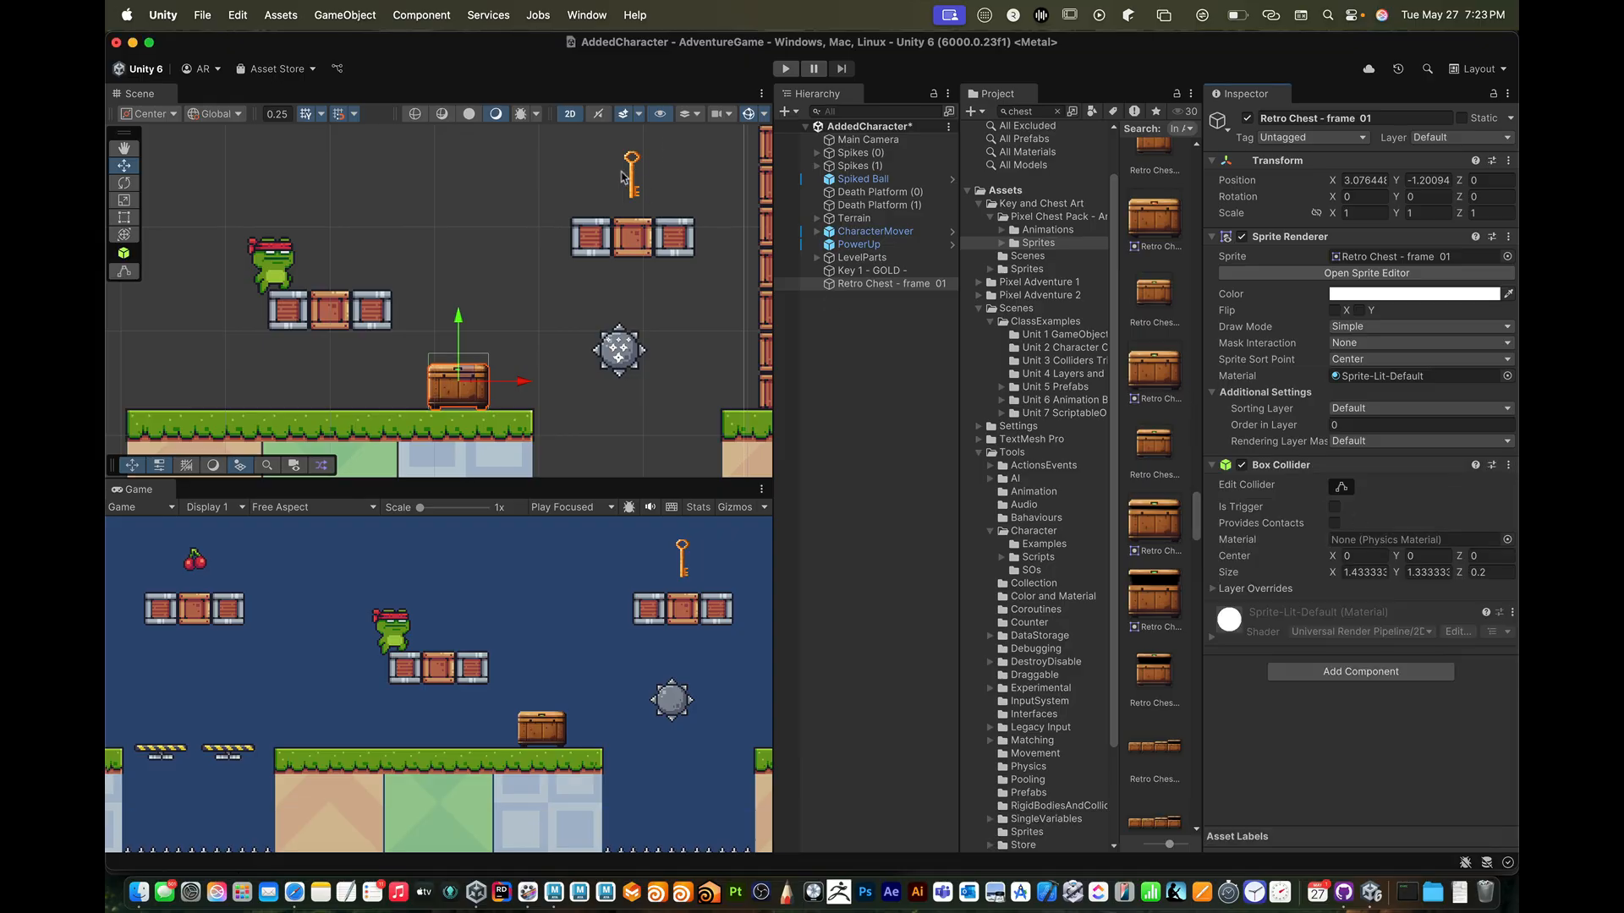
# - Turn the LevelParts object into a prefab asset in the project
pyautogui.click(632, 171)
pyautogui.moveTo(869, 260); pyautogui.dragTo(1158, 467)
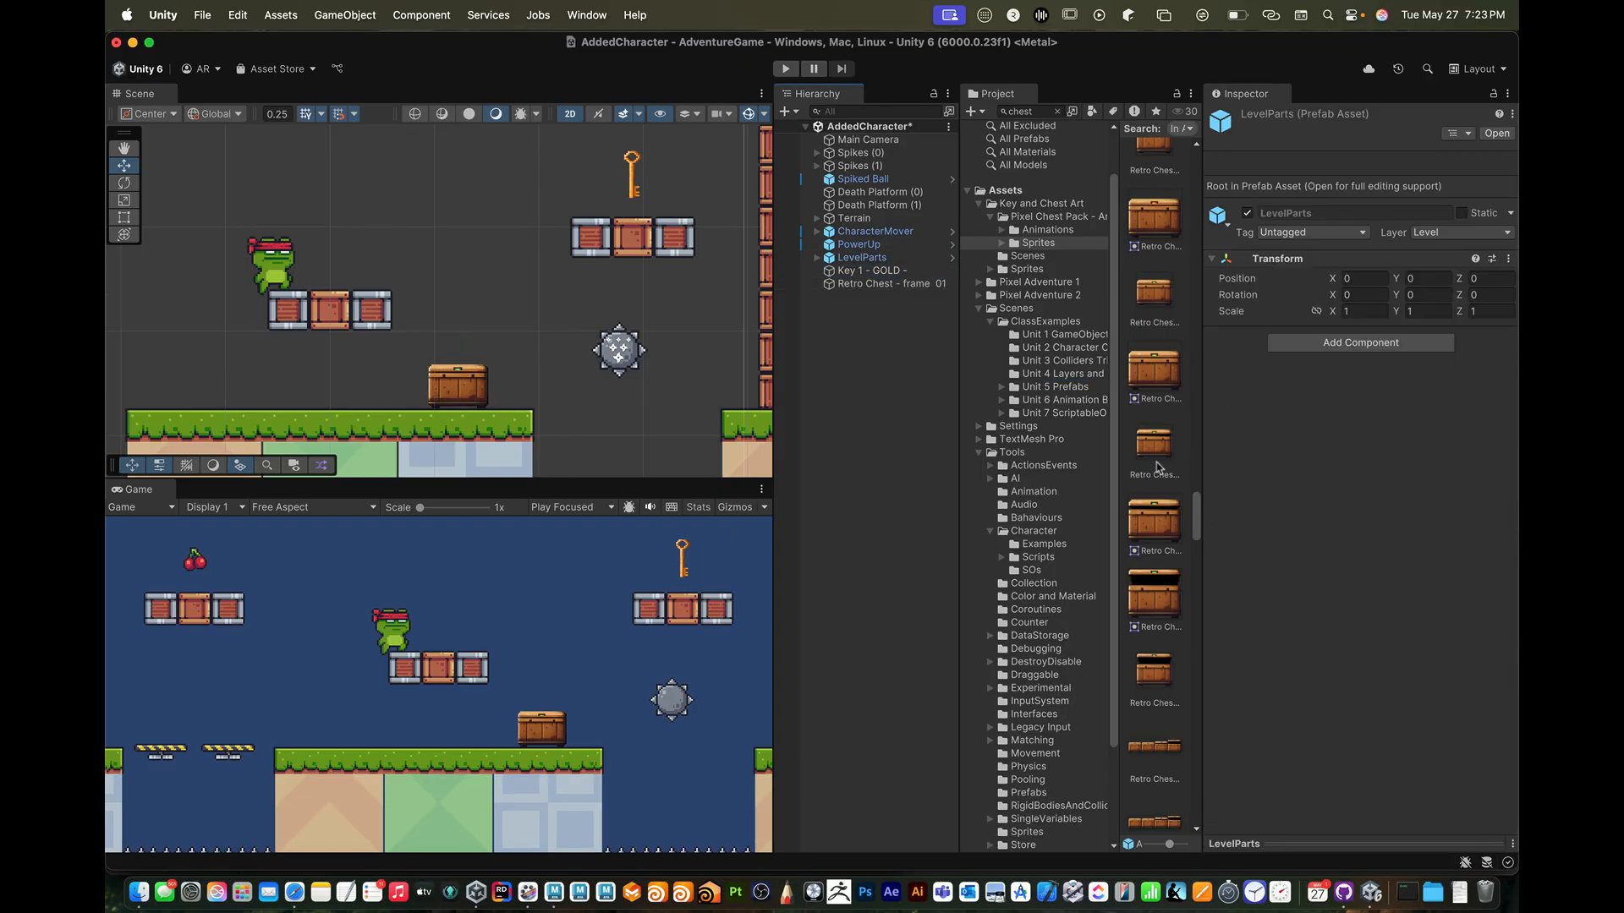
# - Make the gold key's Box Collider a trigger and save the scene
pyautogui.click(635, 173)
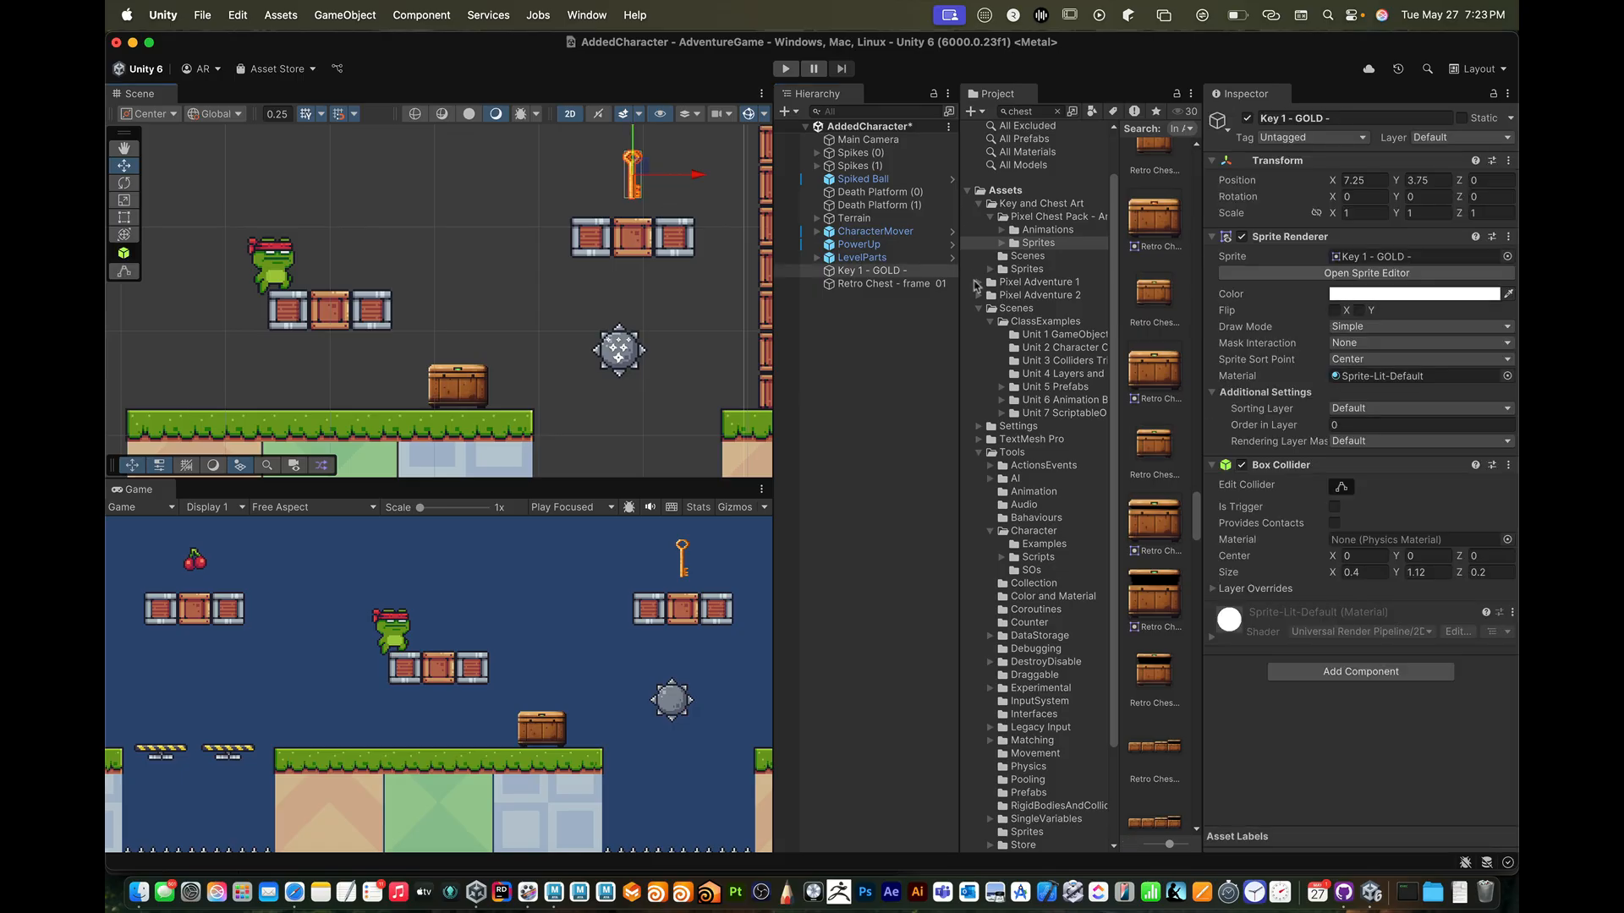
pyautogui.click(1335, 507)
pyautogui.press('super+s')
# - Add the Simple Trigger Event Behaviour script to the gold key
pyautogui.click(1358, 672)
pyautogui.write('bosimp')
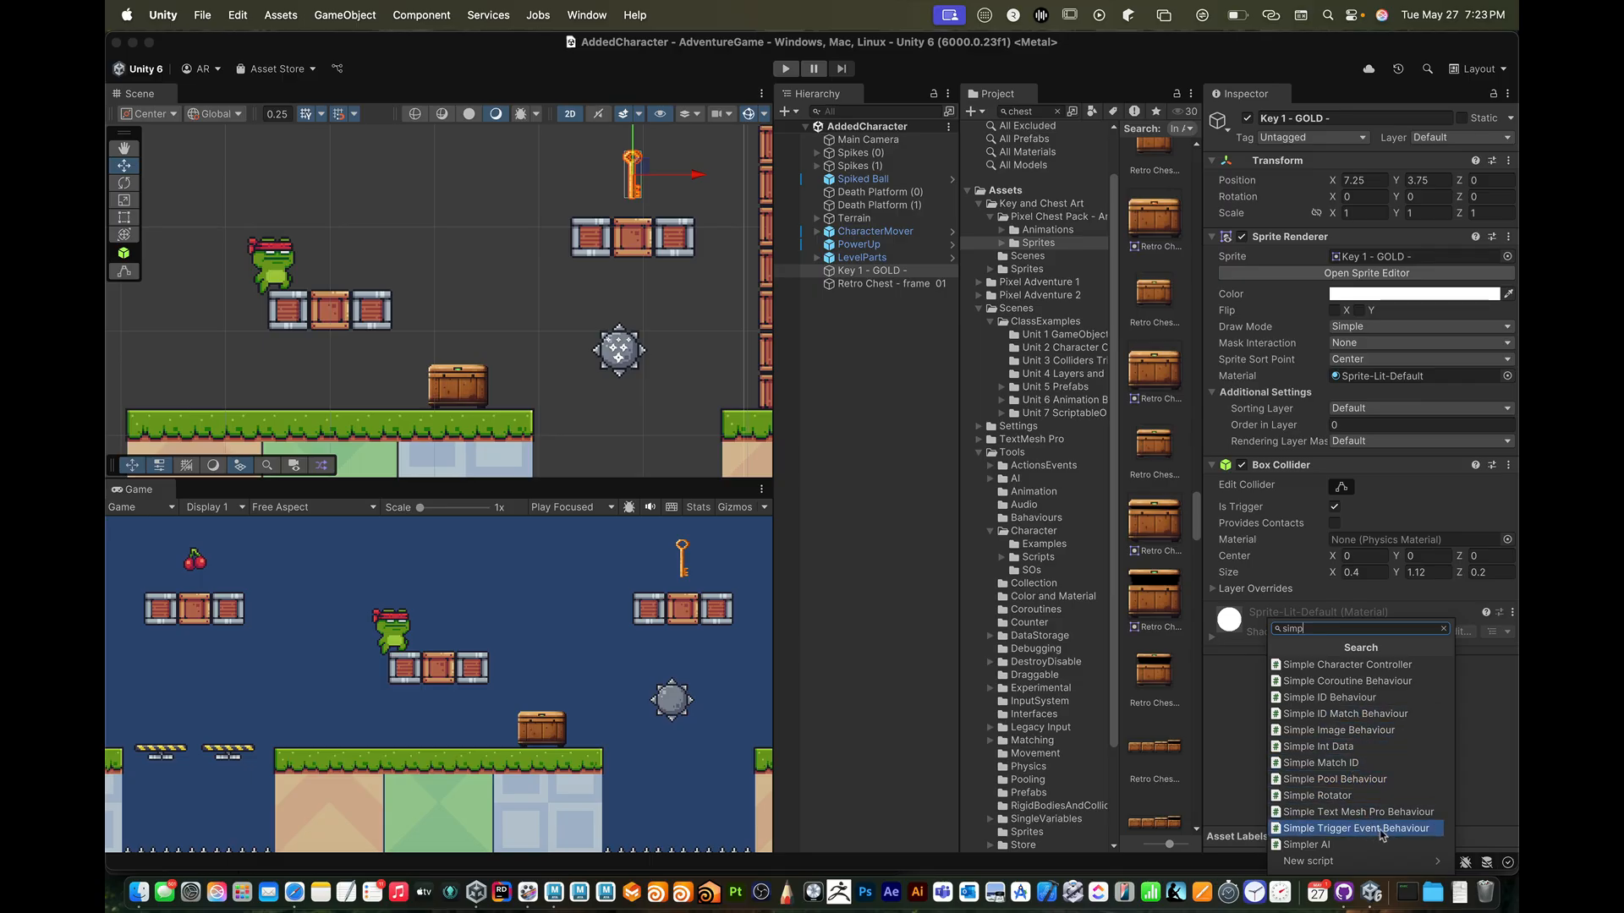
pyautogui.click(1384, 828)
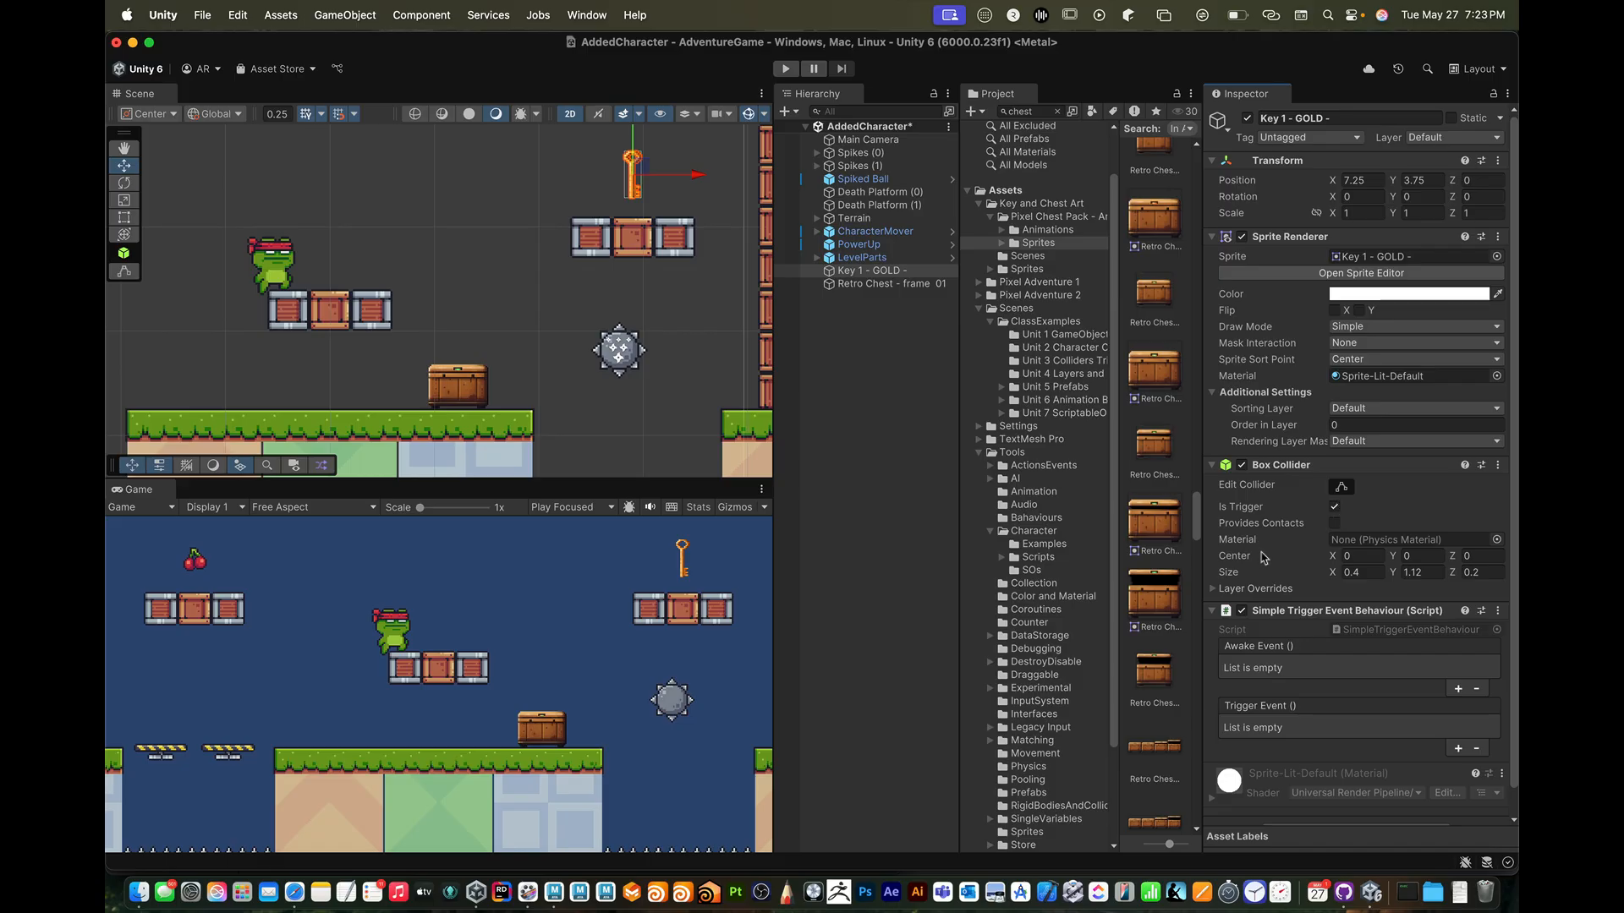
# - Add a Trigger Event entry that calls GameObject.SetActive on Key 1 - GOLD with the value unchecked, and save the scene
pyautogui.scroll(-1, 1300, 536)
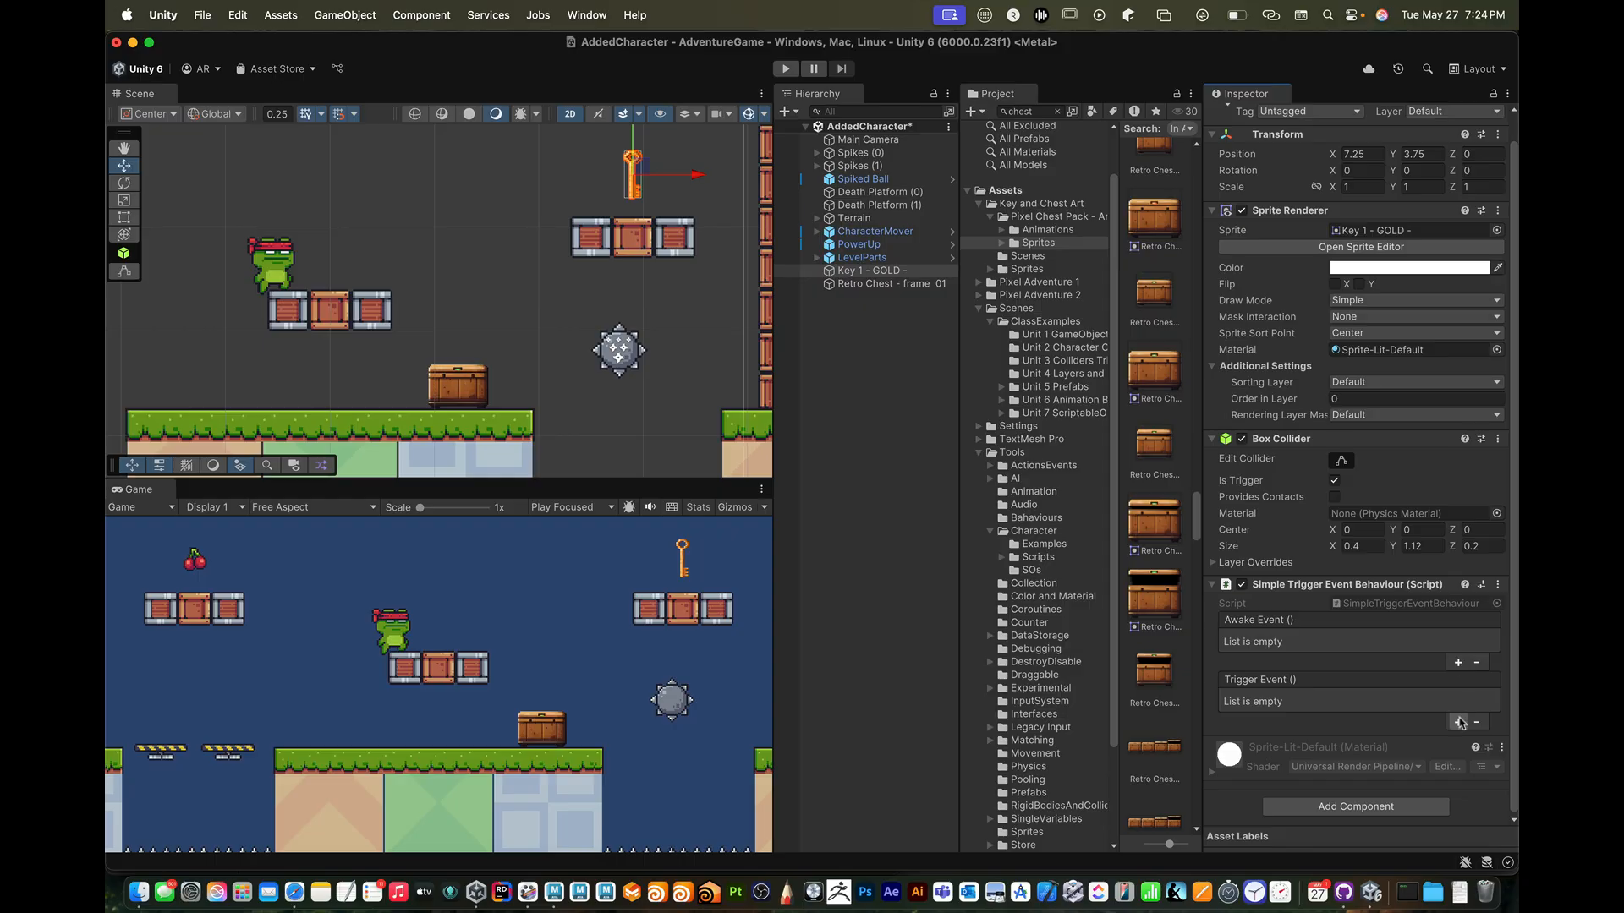
pyautogui.click(1458, 723)
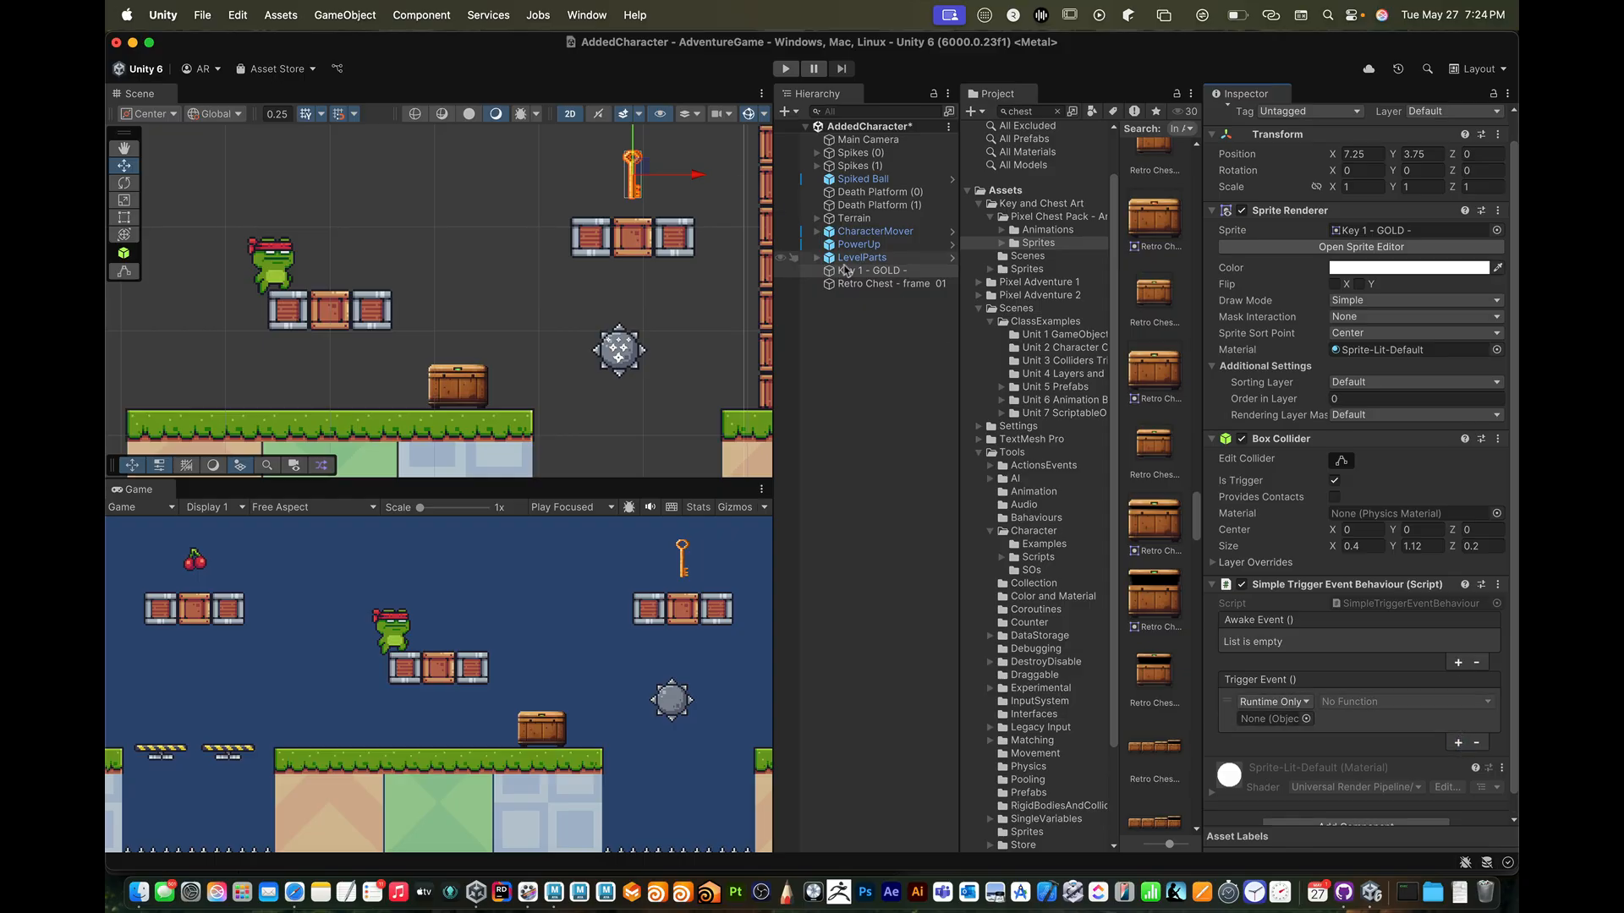
pyautogui.moveTo(854, 275); pyautogui.dragTo(1263, 720)
pyautogui.click(1355, 702)
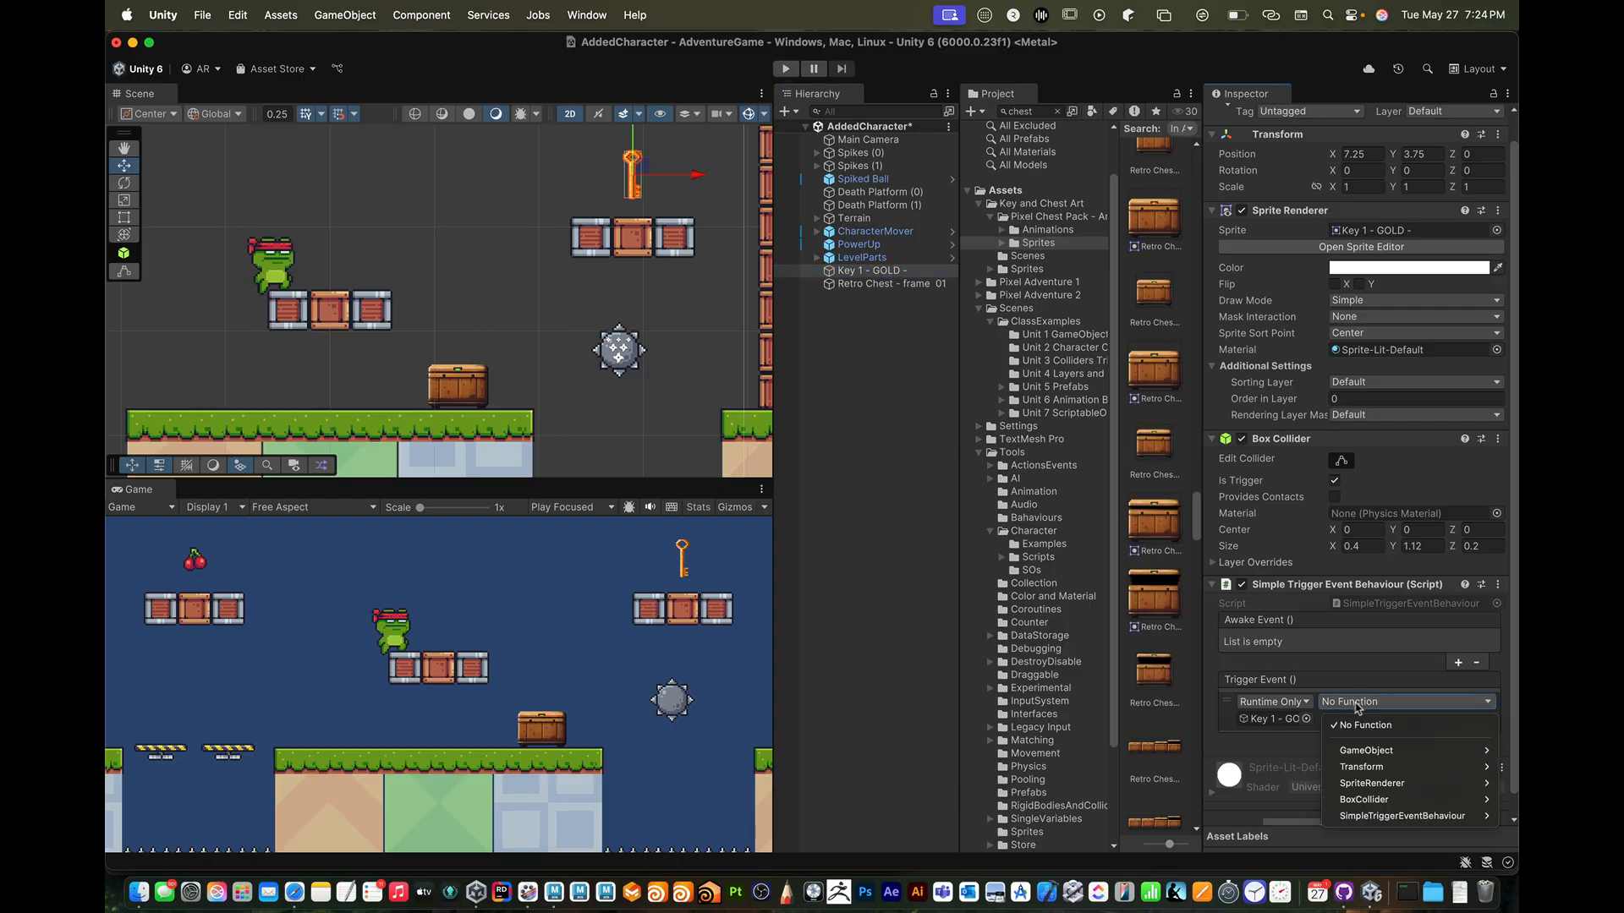
pyautogui.moveTo(1367, 749)
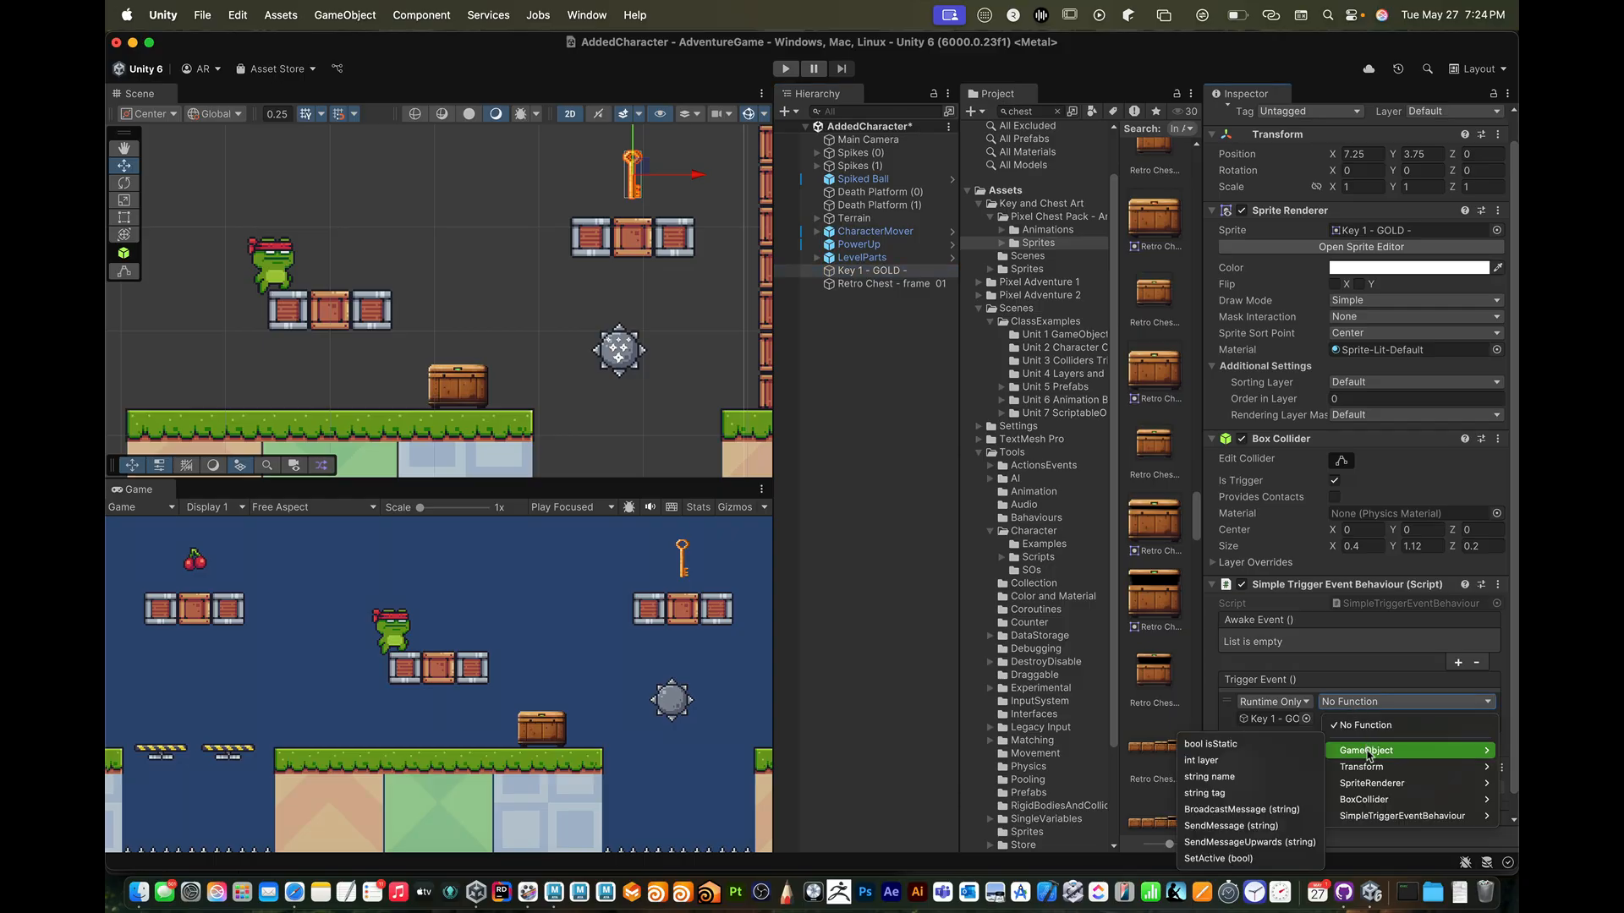
pyautogui.click(1270, 859)
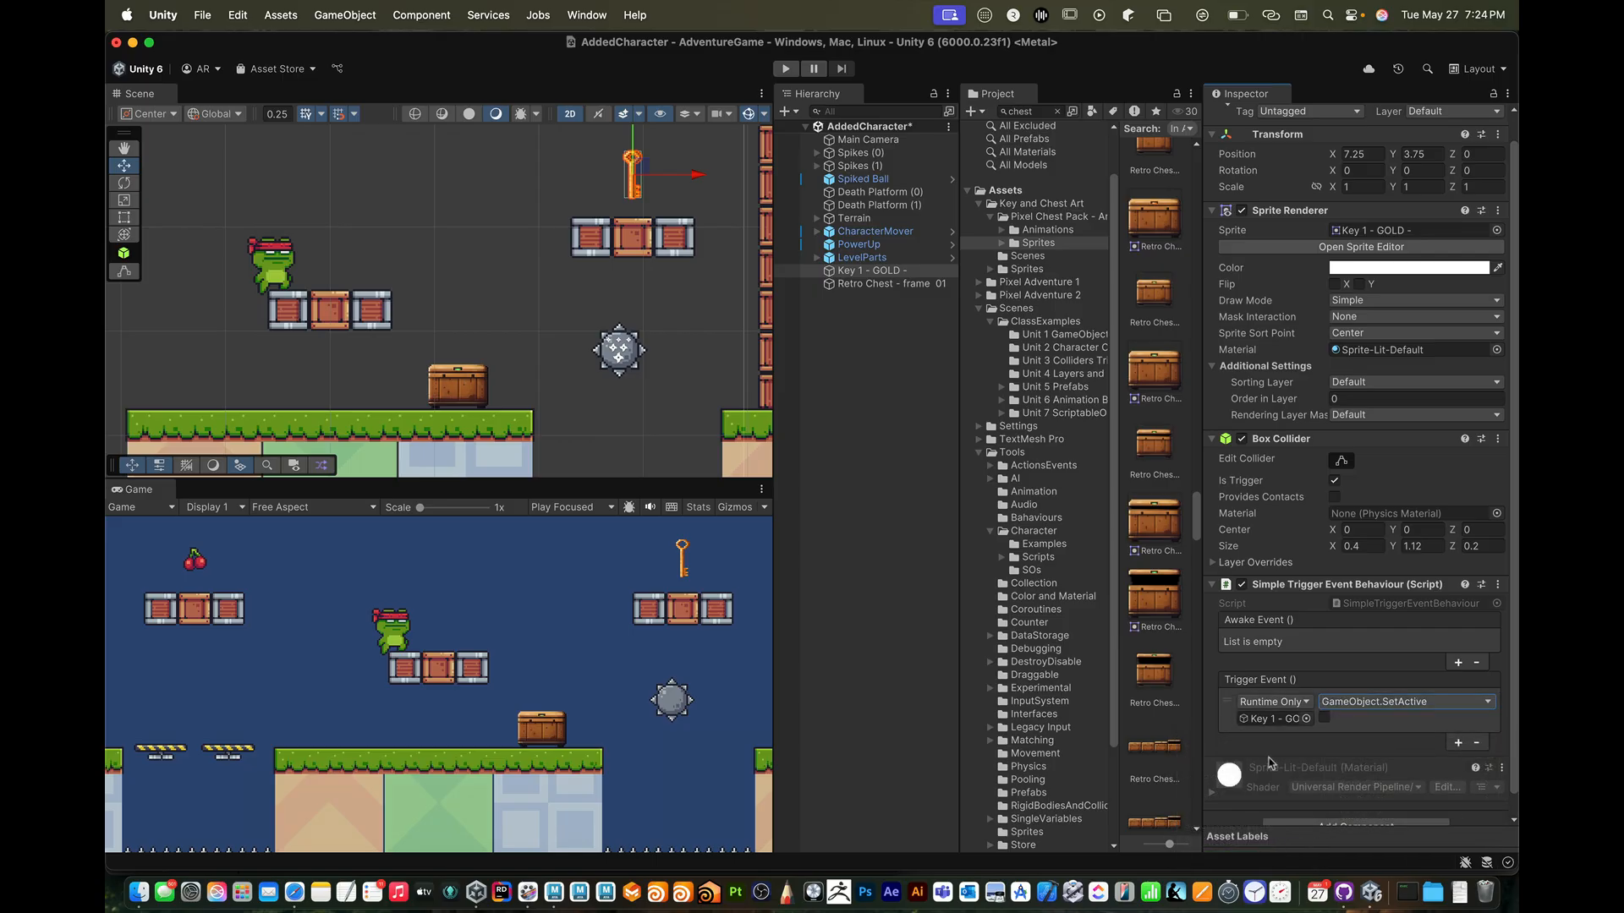
pyautogui.press('super+s')
# - Play the level, jump the frog to the gold key on the upper platform to test its pickup, and stop the game
pyautogui.press('super+p')
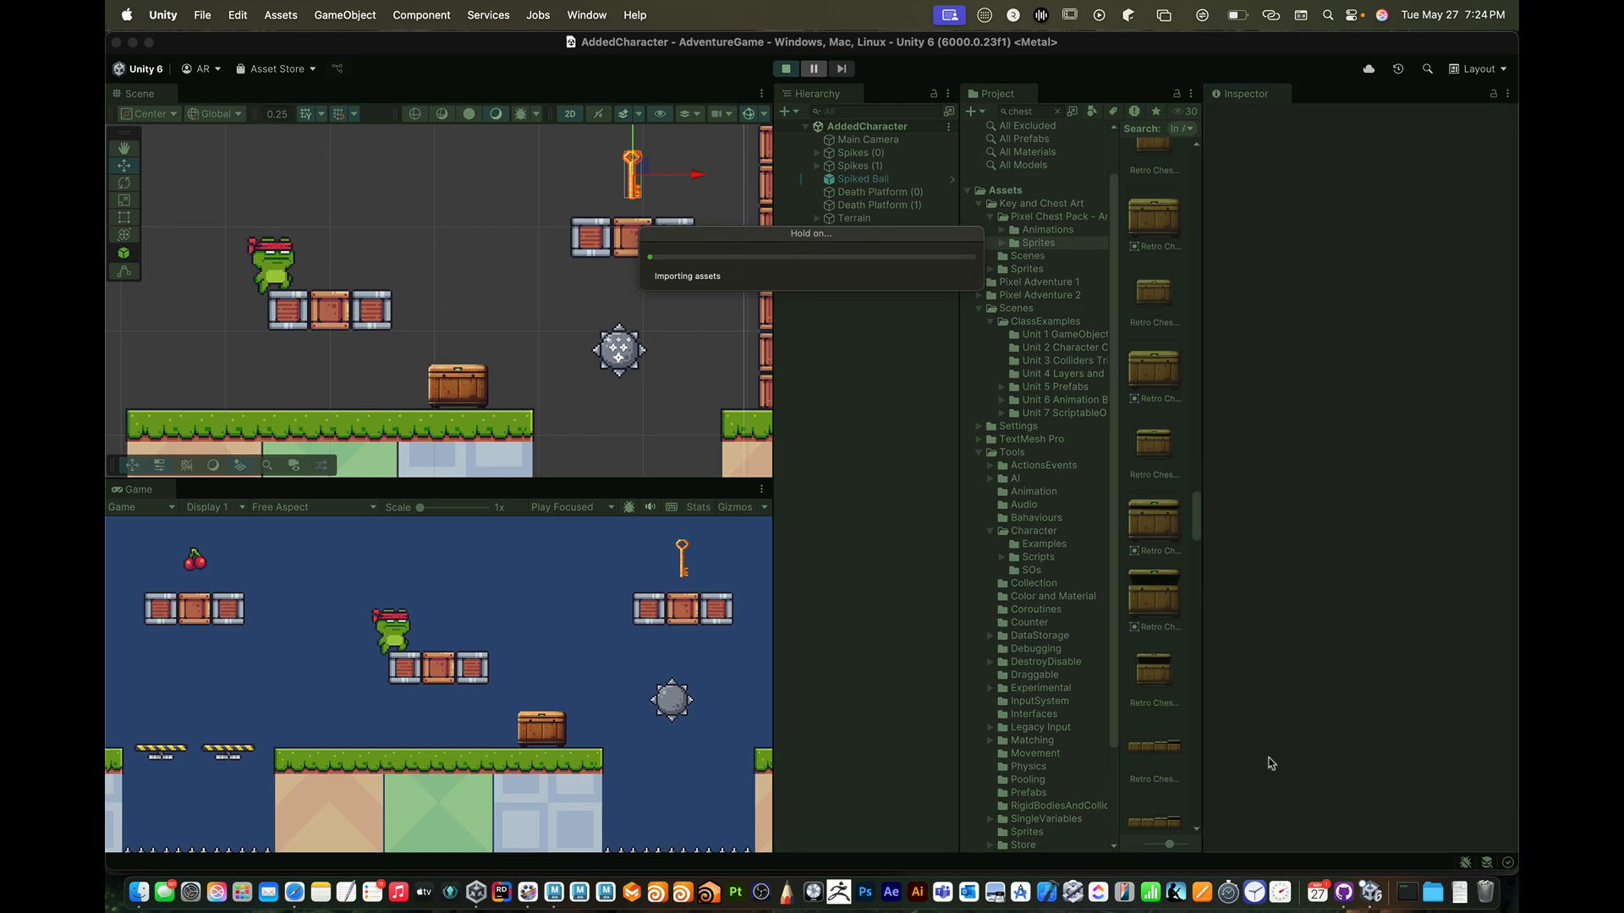
pyautogui.press('Right')
pyautogui.press('space')
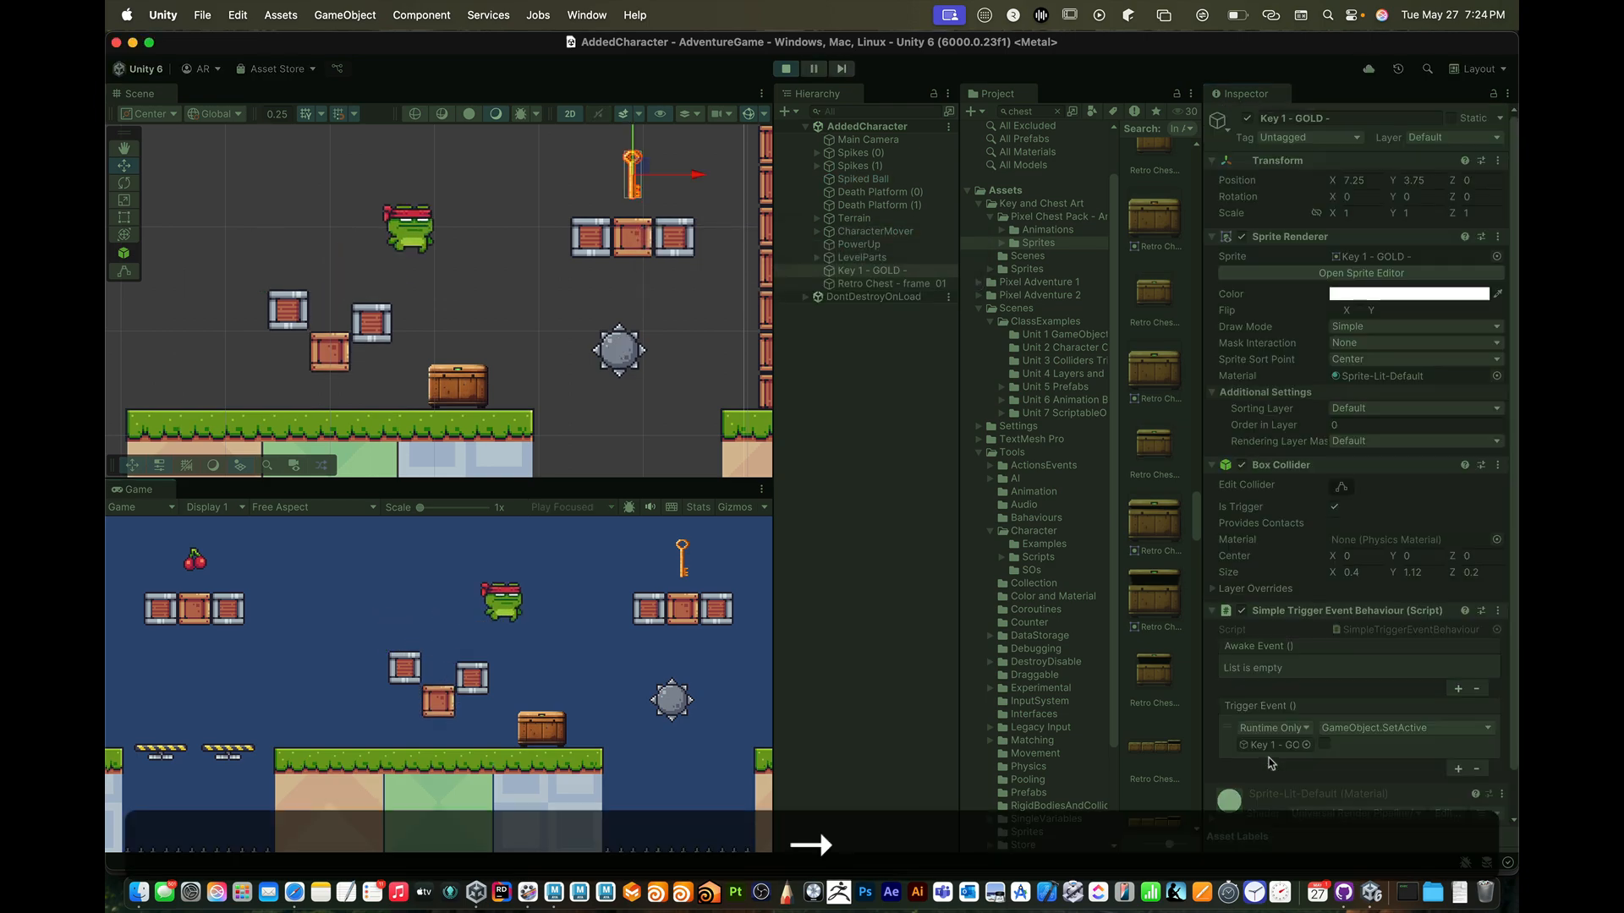
pyautogui.press('Right')
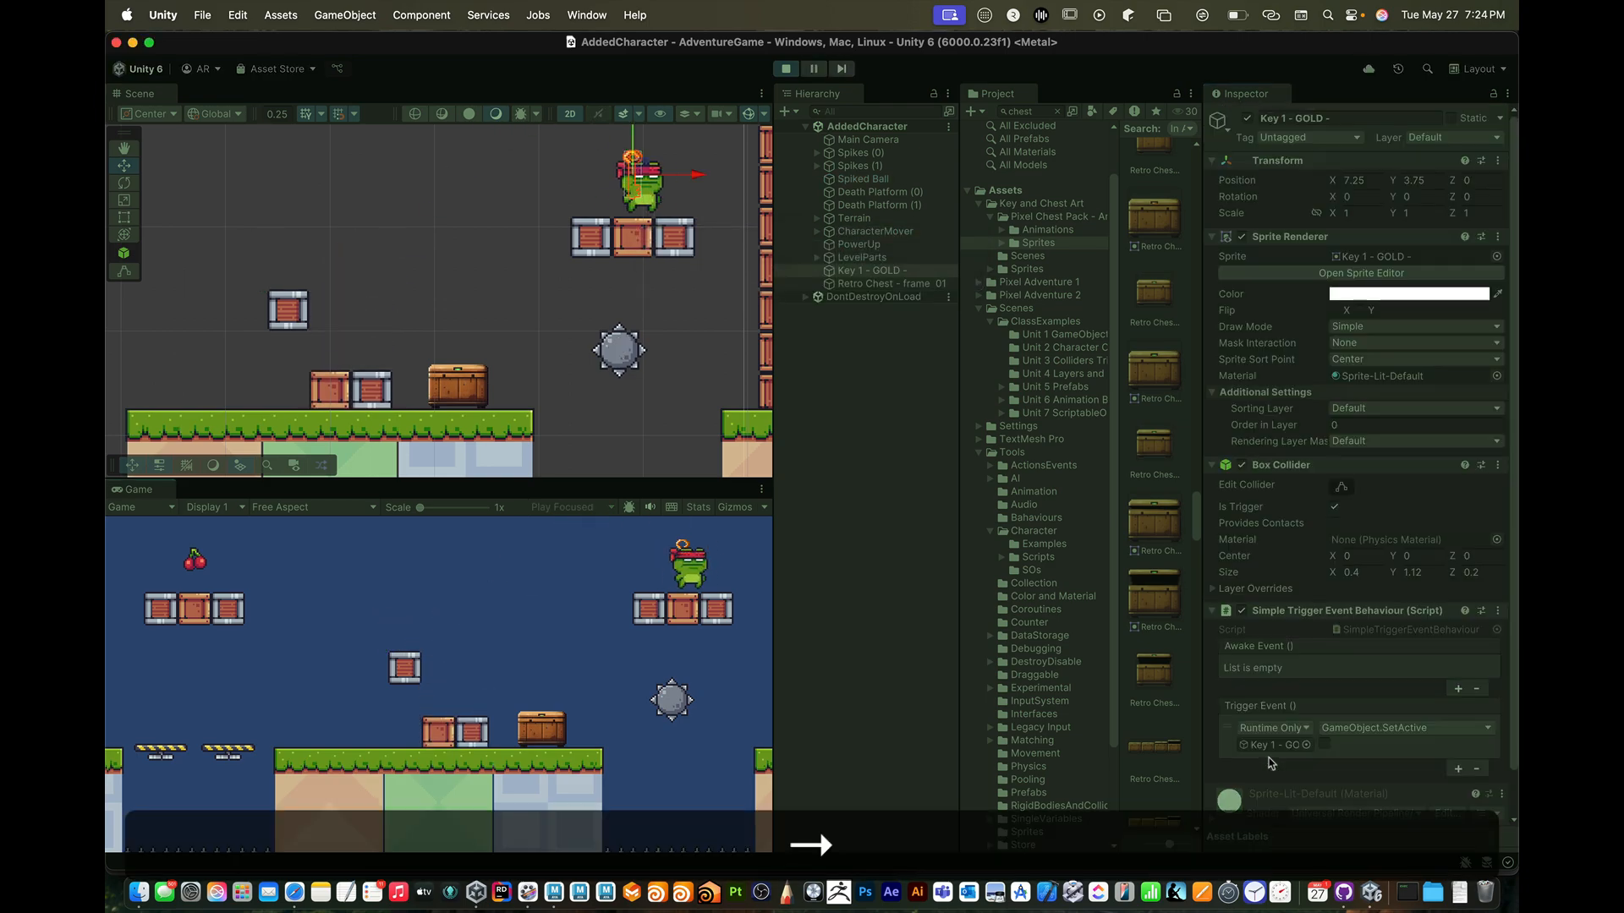
pyautogui.press('Left')
pyautogui.press('Right')
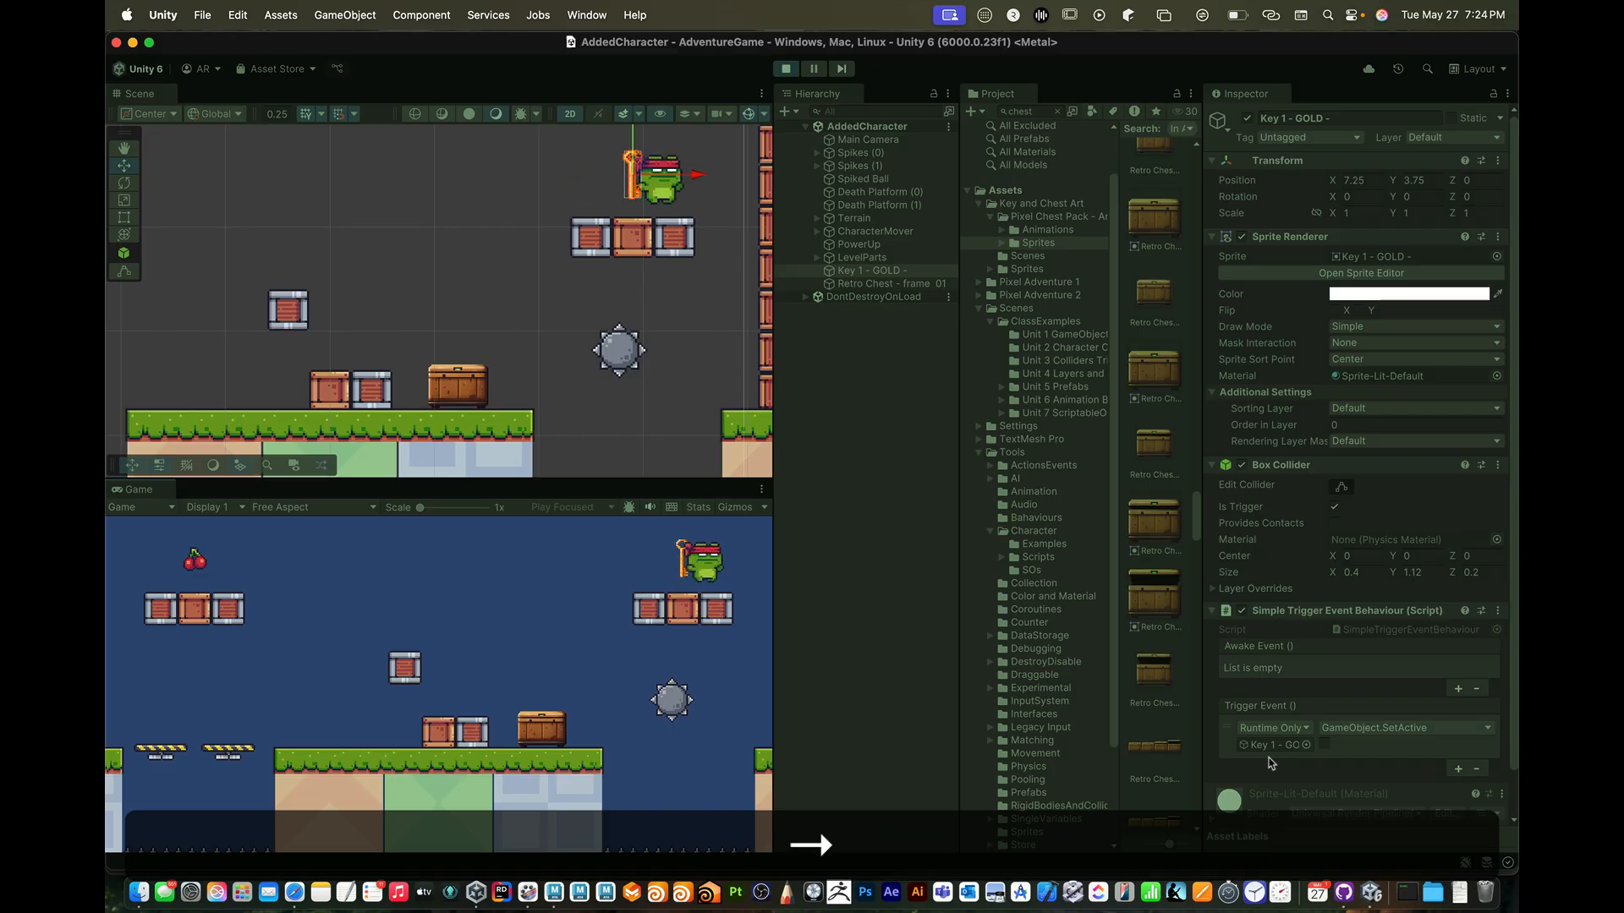
pyautogui.press('super+p')
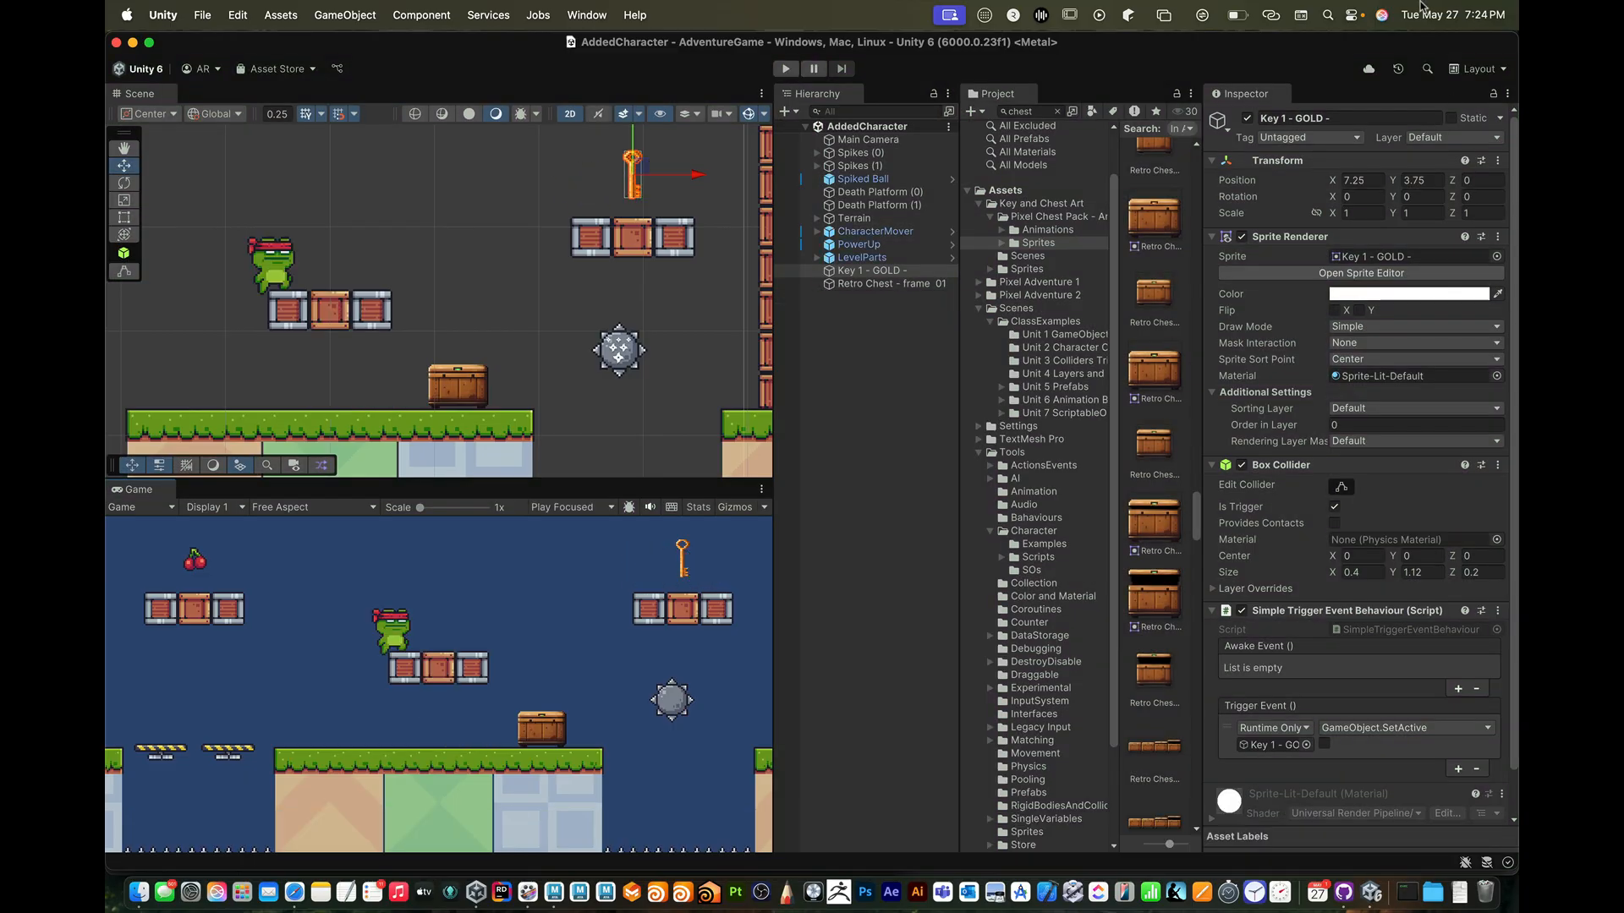
# - Assign the gold key to the PowerUps layer and save the scene
pyautogui.click(1442, 138)
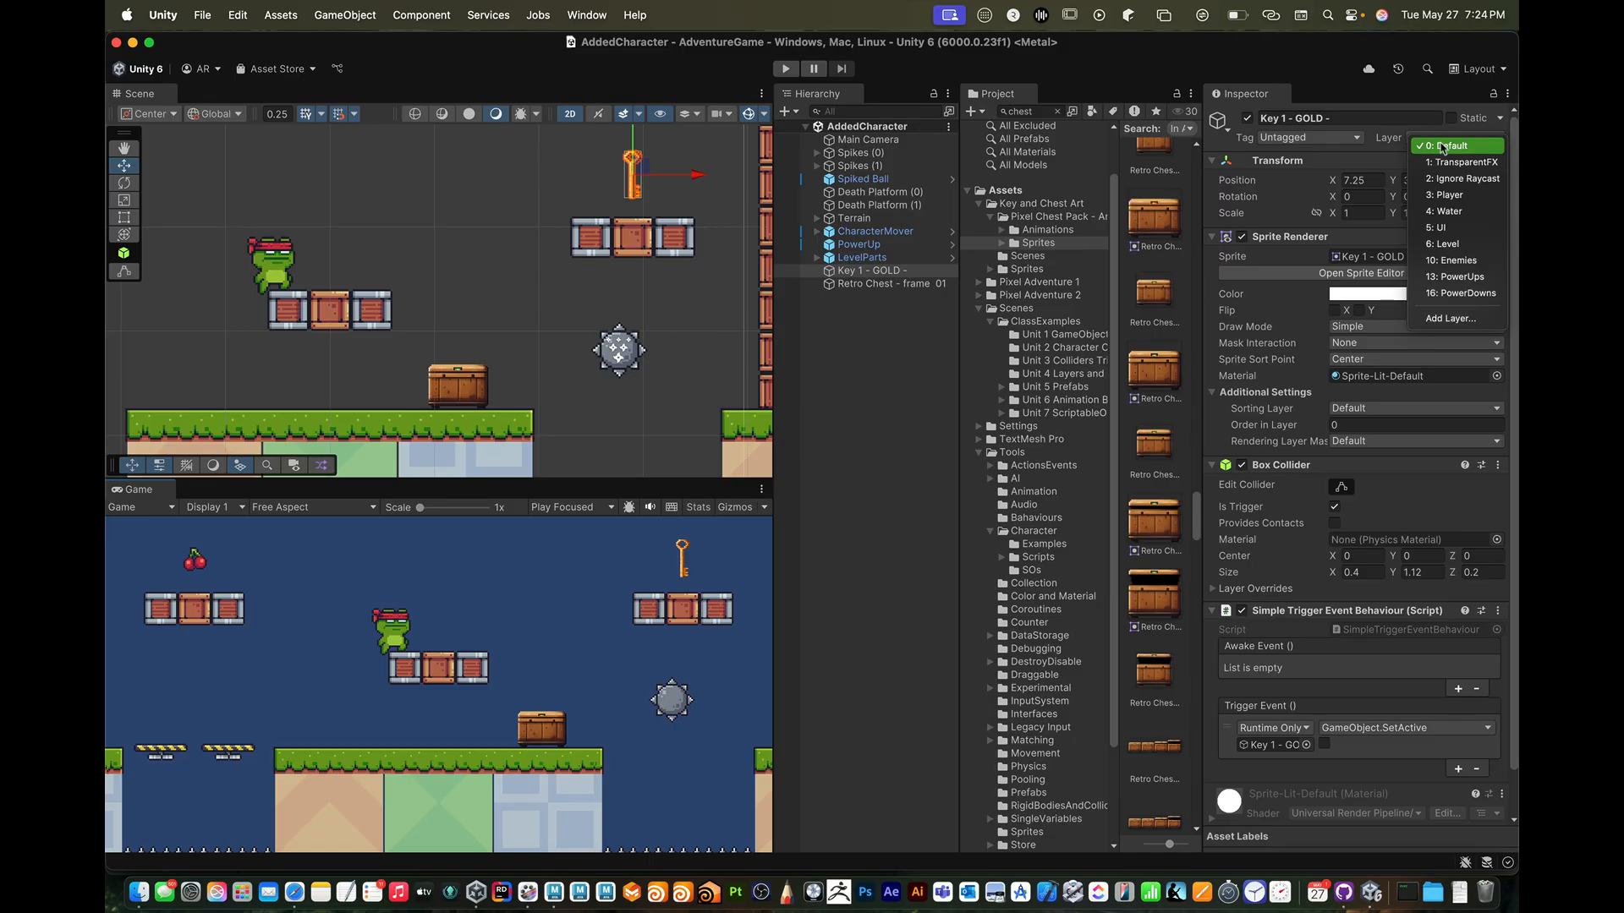
pyautogui.click(1472, 277)
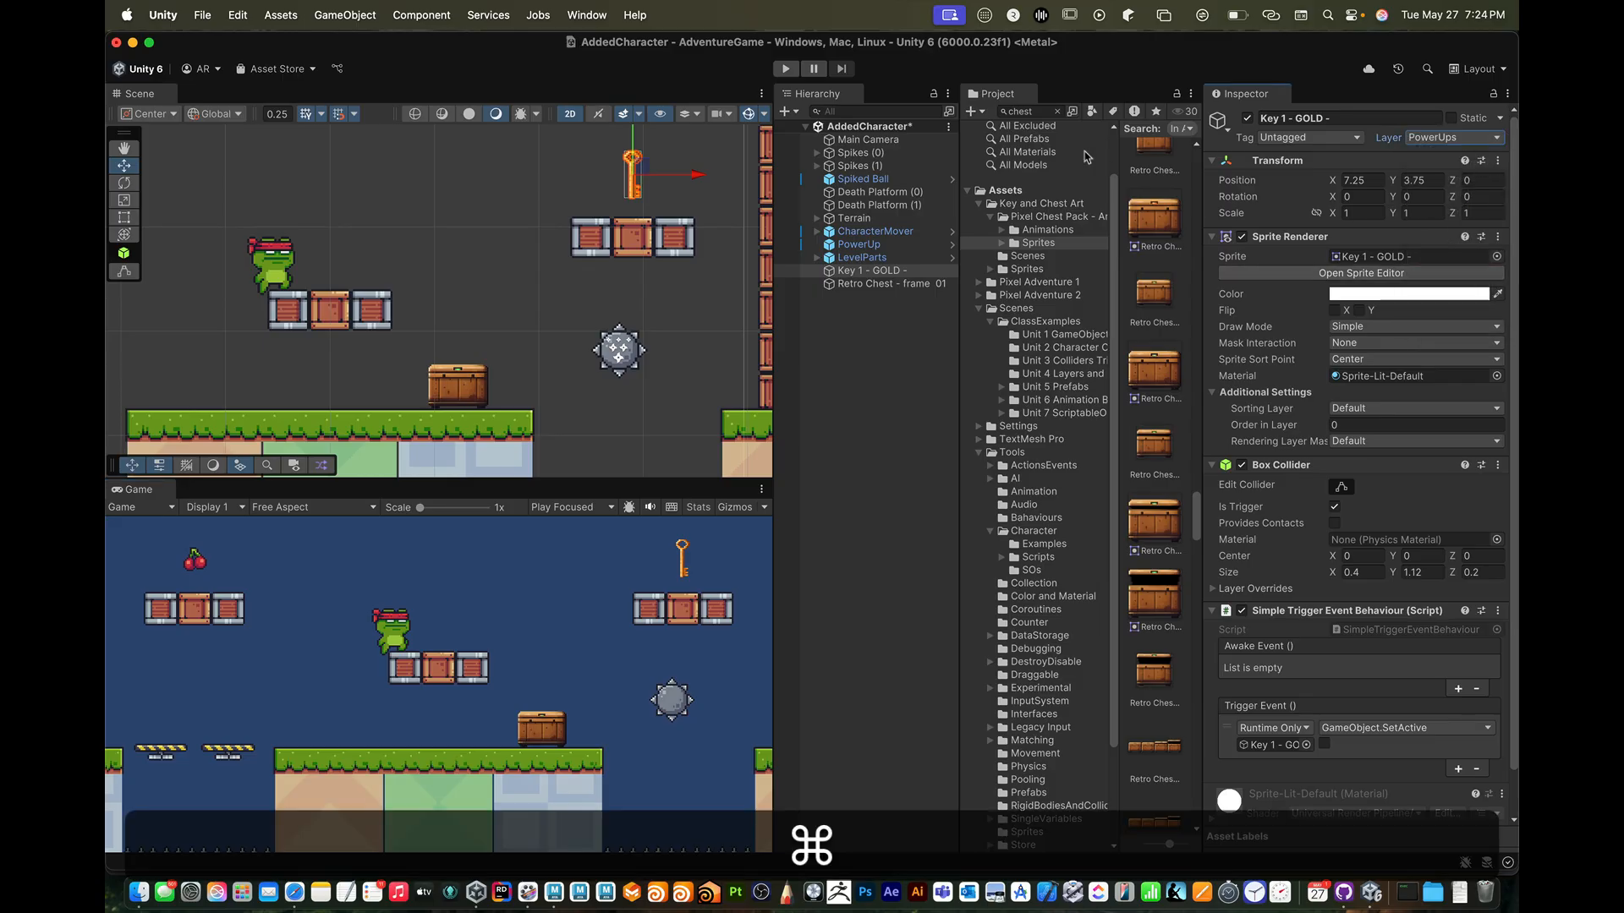
pyautogui.press('super+s')
# - Play the level again and jump the frog onto the upper platform to test the key pickup on its new layer
pyautogui.press('super+p')
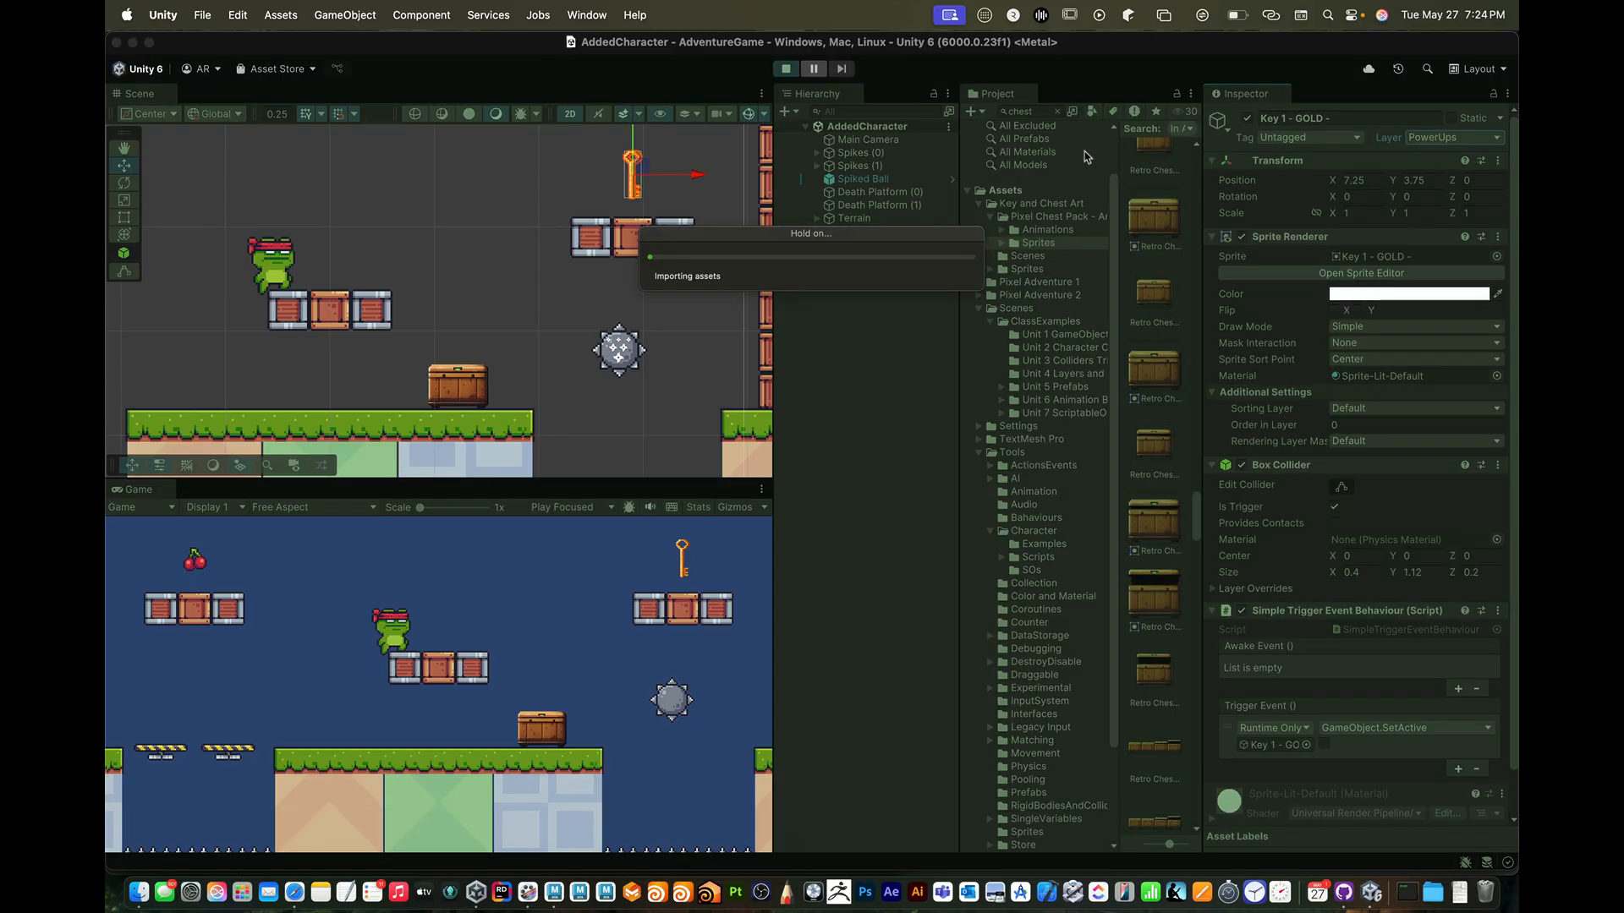
pyautogui.press('Right')
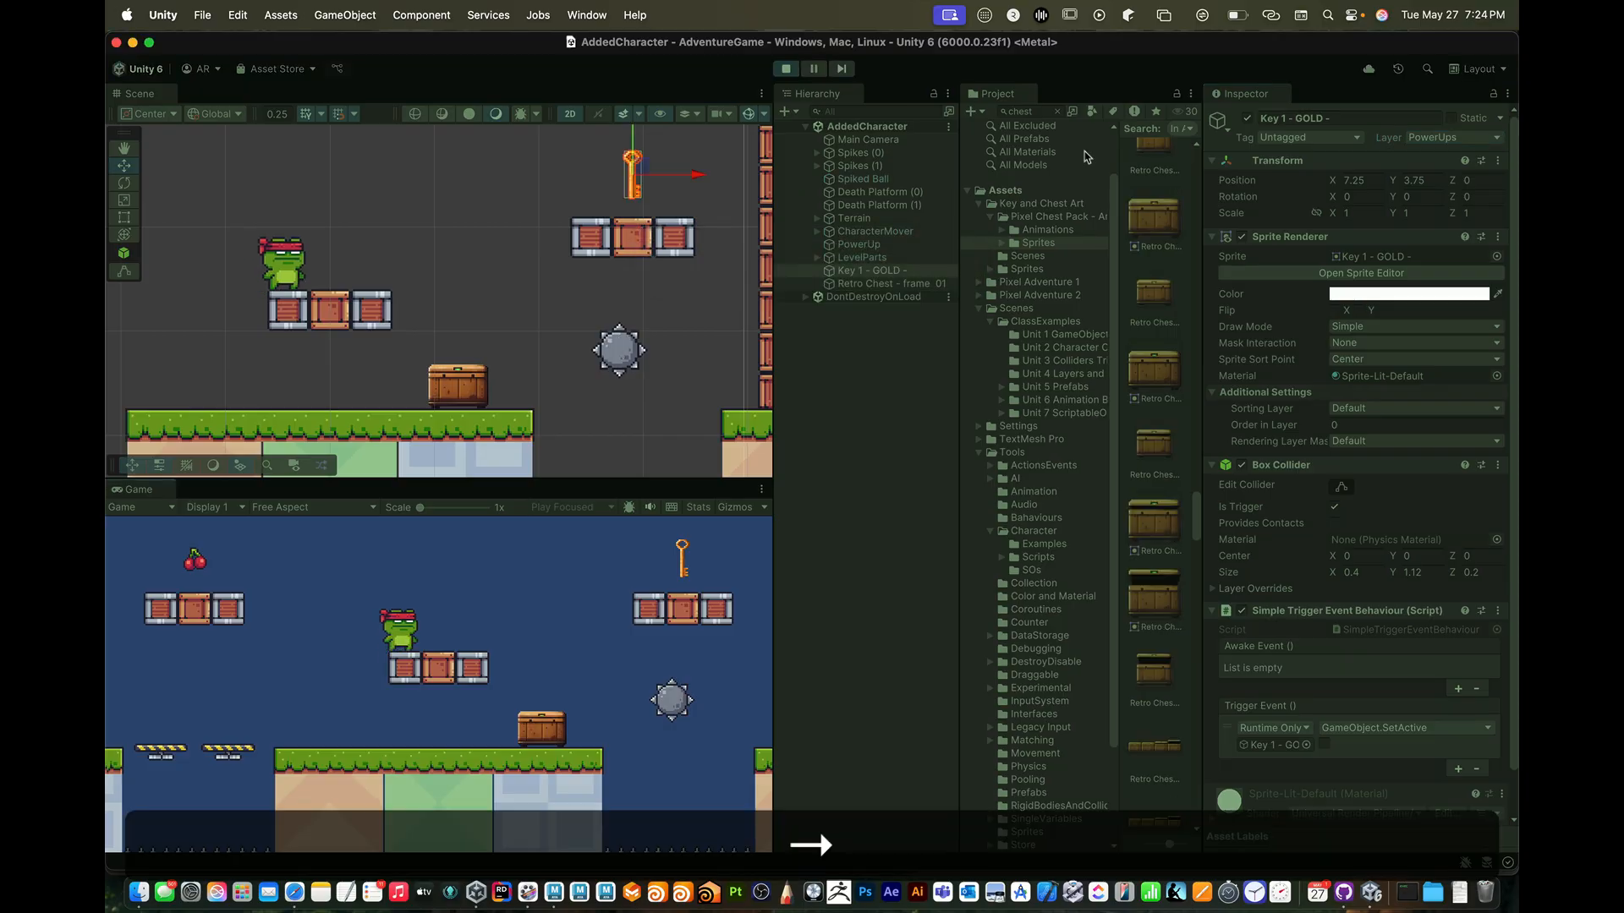
pyautogui.press('space')
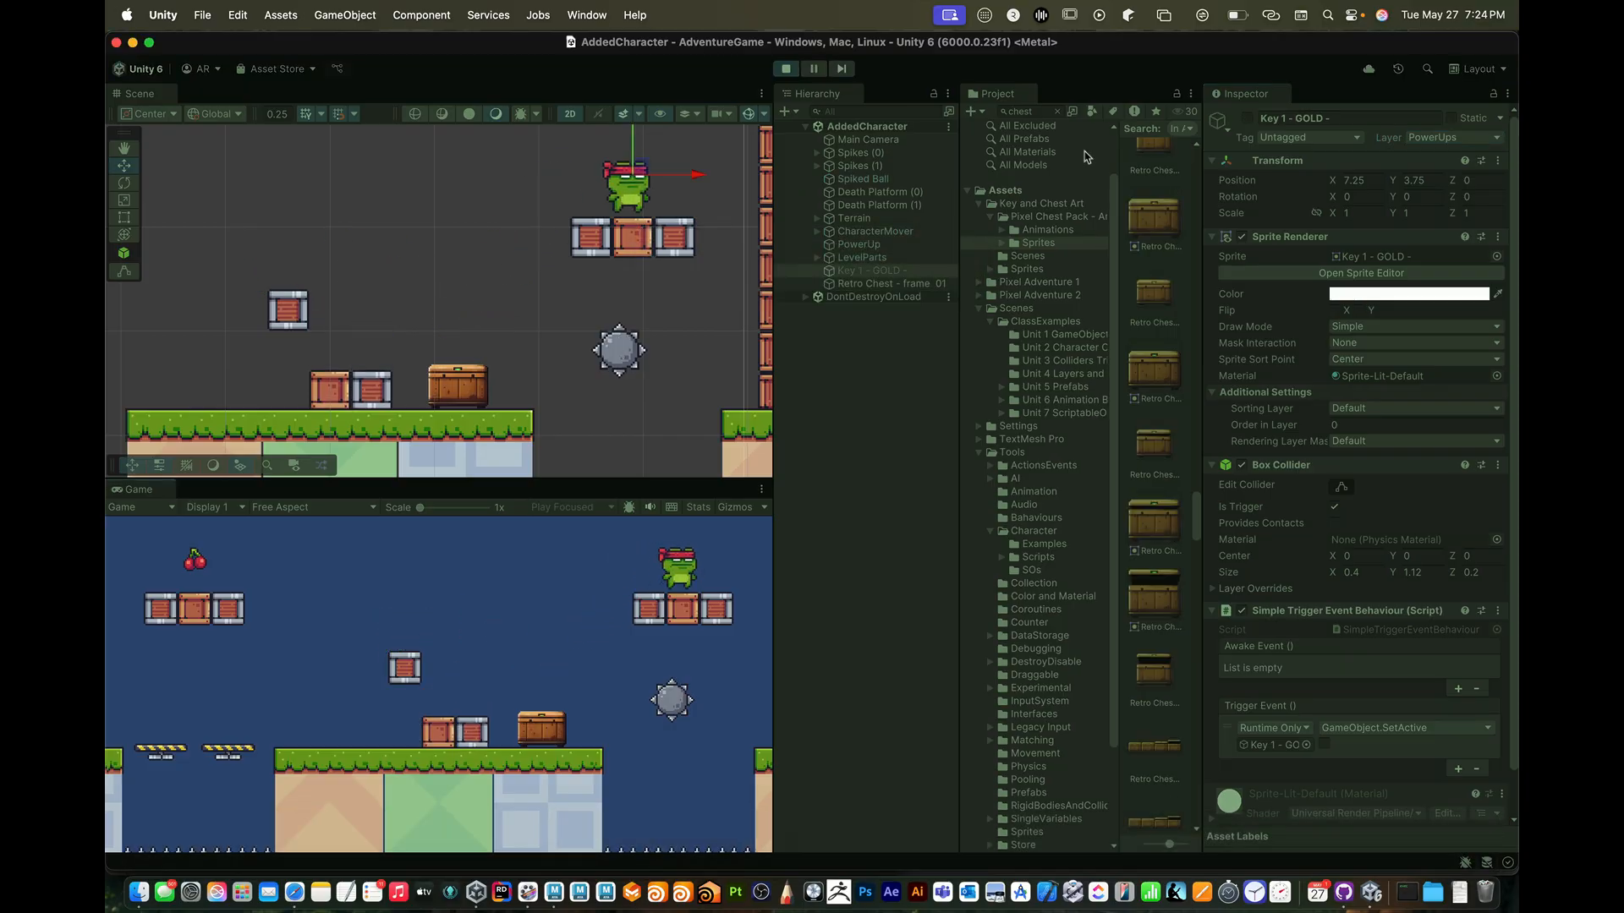
# - Bring the frog down from the upper platform, move it back and forth across the chest to test contact, and stop the game
pyautogui.press('Right')
pyautogui.press('Left')
pyautogui.press('space')
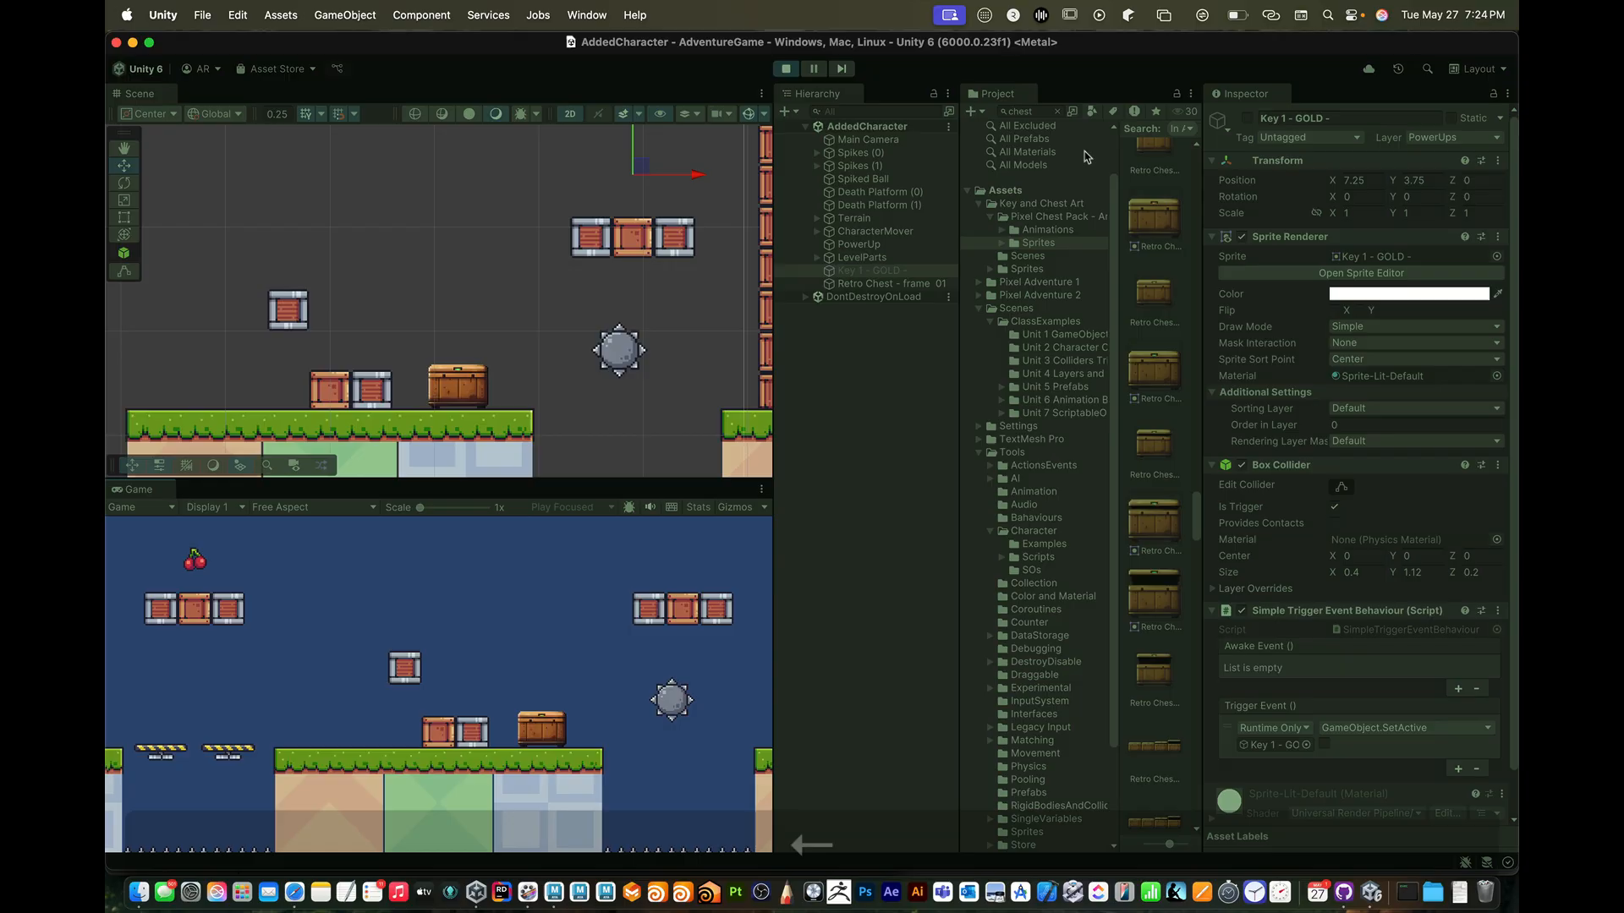
pyautogui.press('Down')
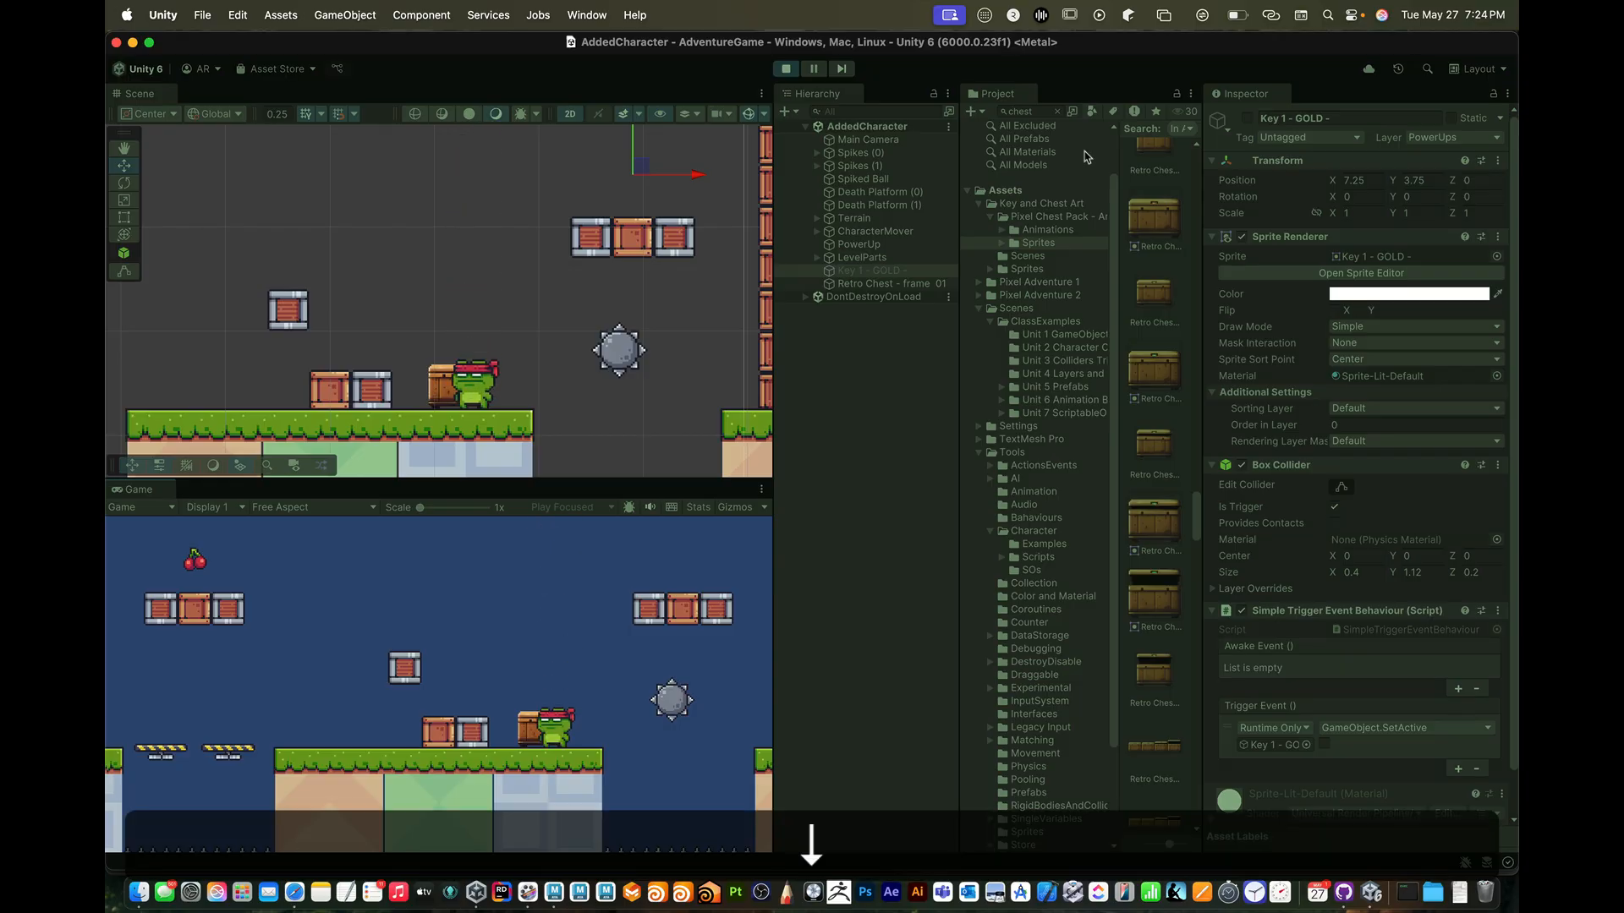
pyautogui.press('Left')
pyautogui.press('Right')
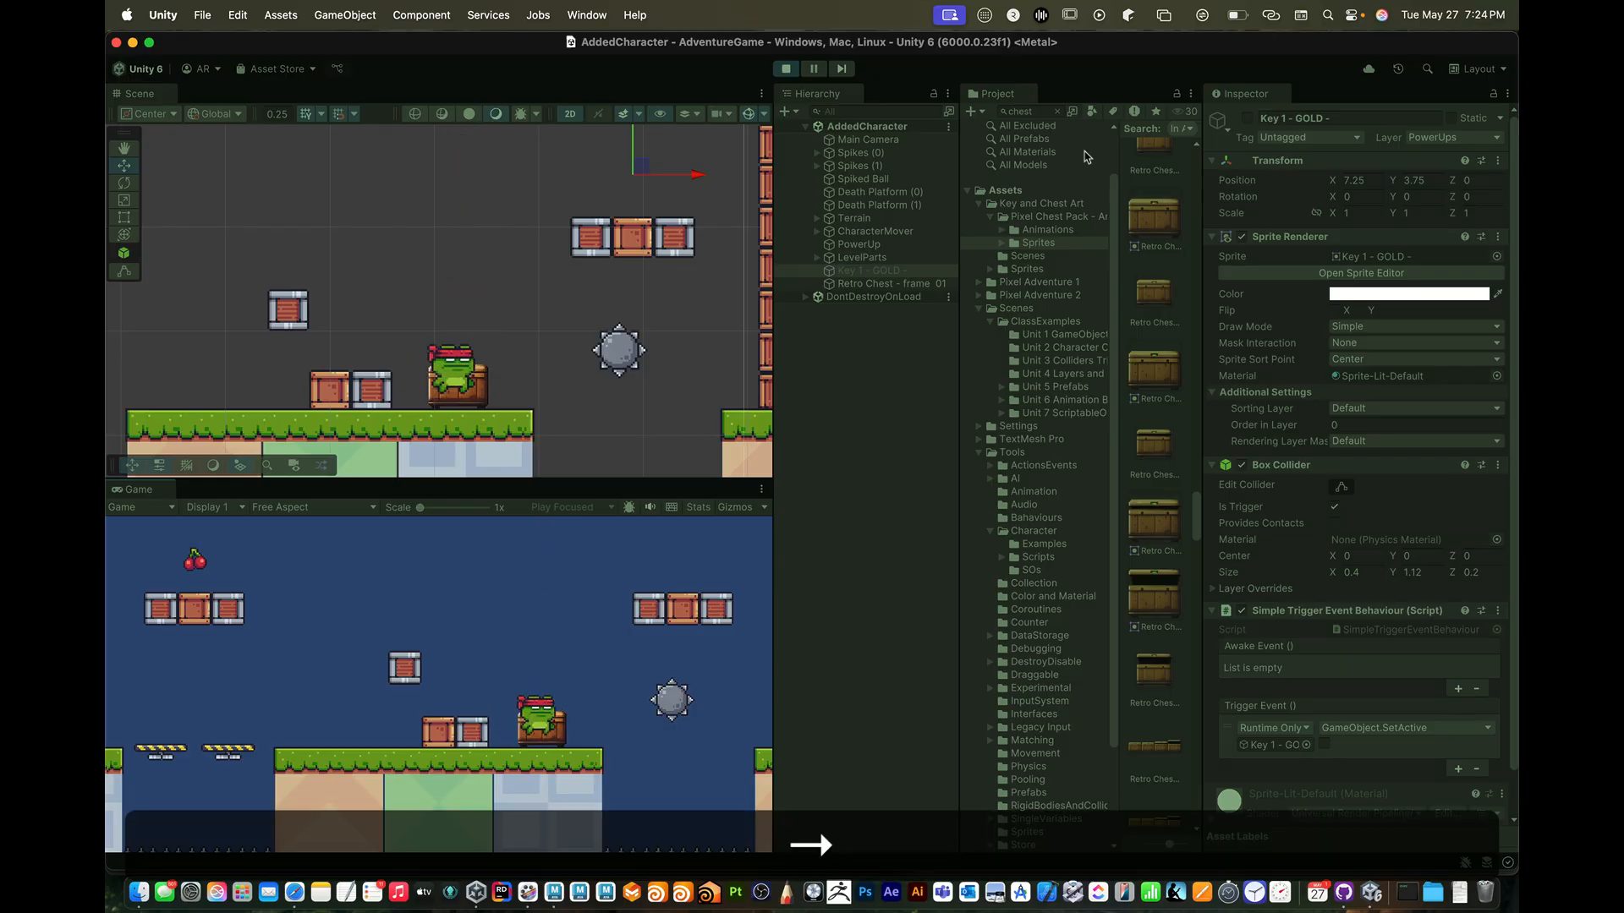
pyautogui.press('space')
pyautogui.press('Left')
pyautogui.press('Right')
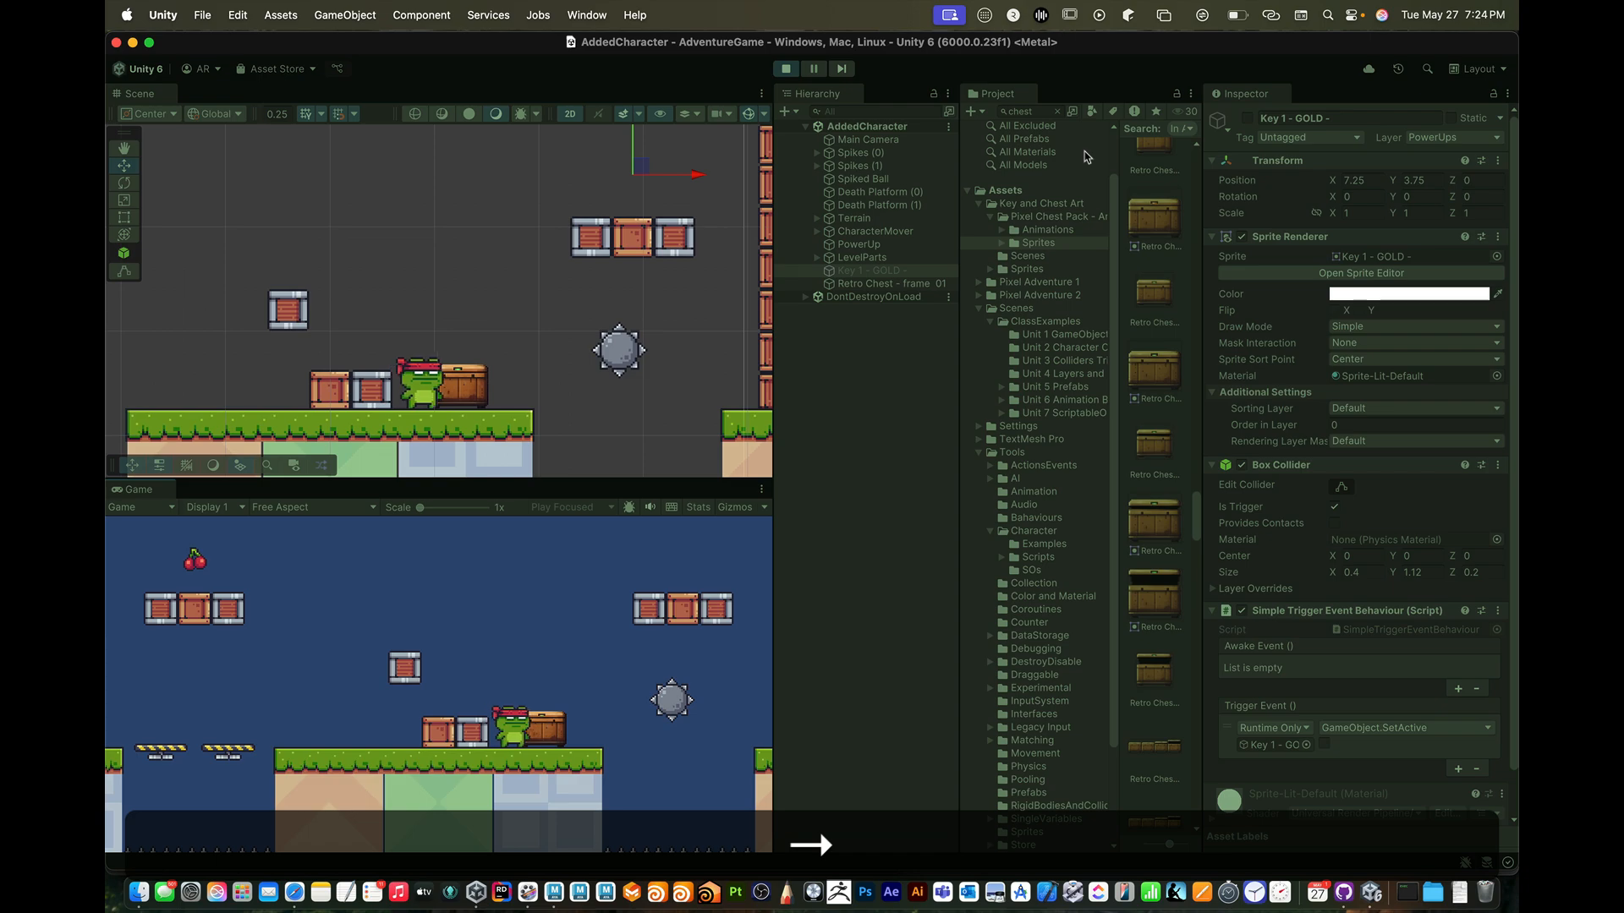
pyautogui.press('Left')
pyautogui.press('Right')
pyautogui.press('space')
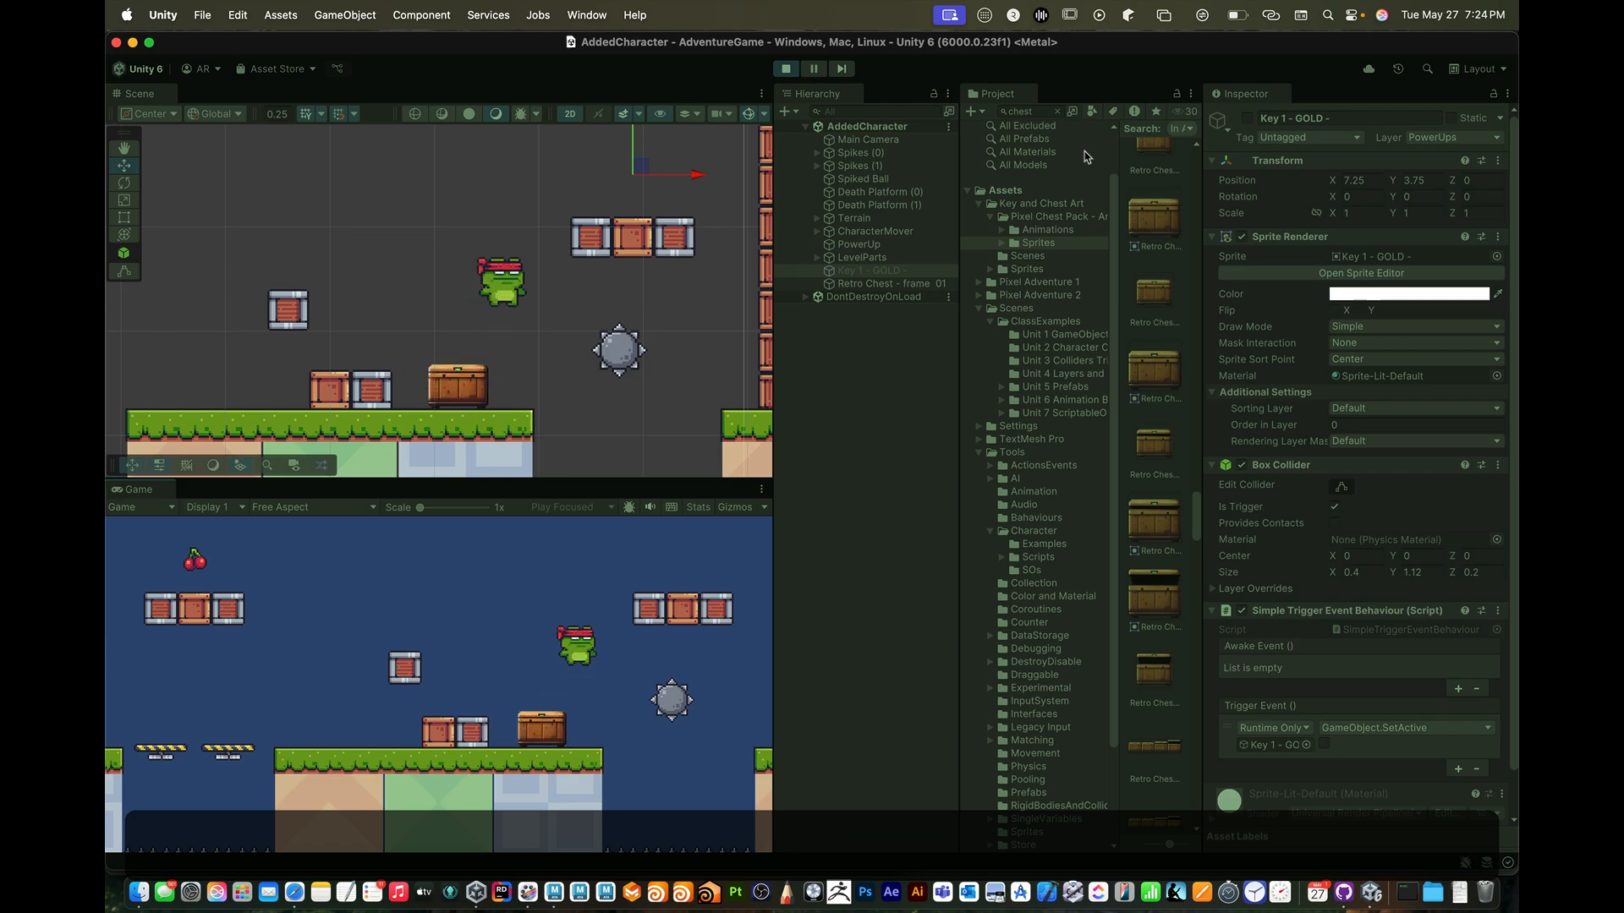
pyautogui.press('Left')
pyautogui.press('Right')
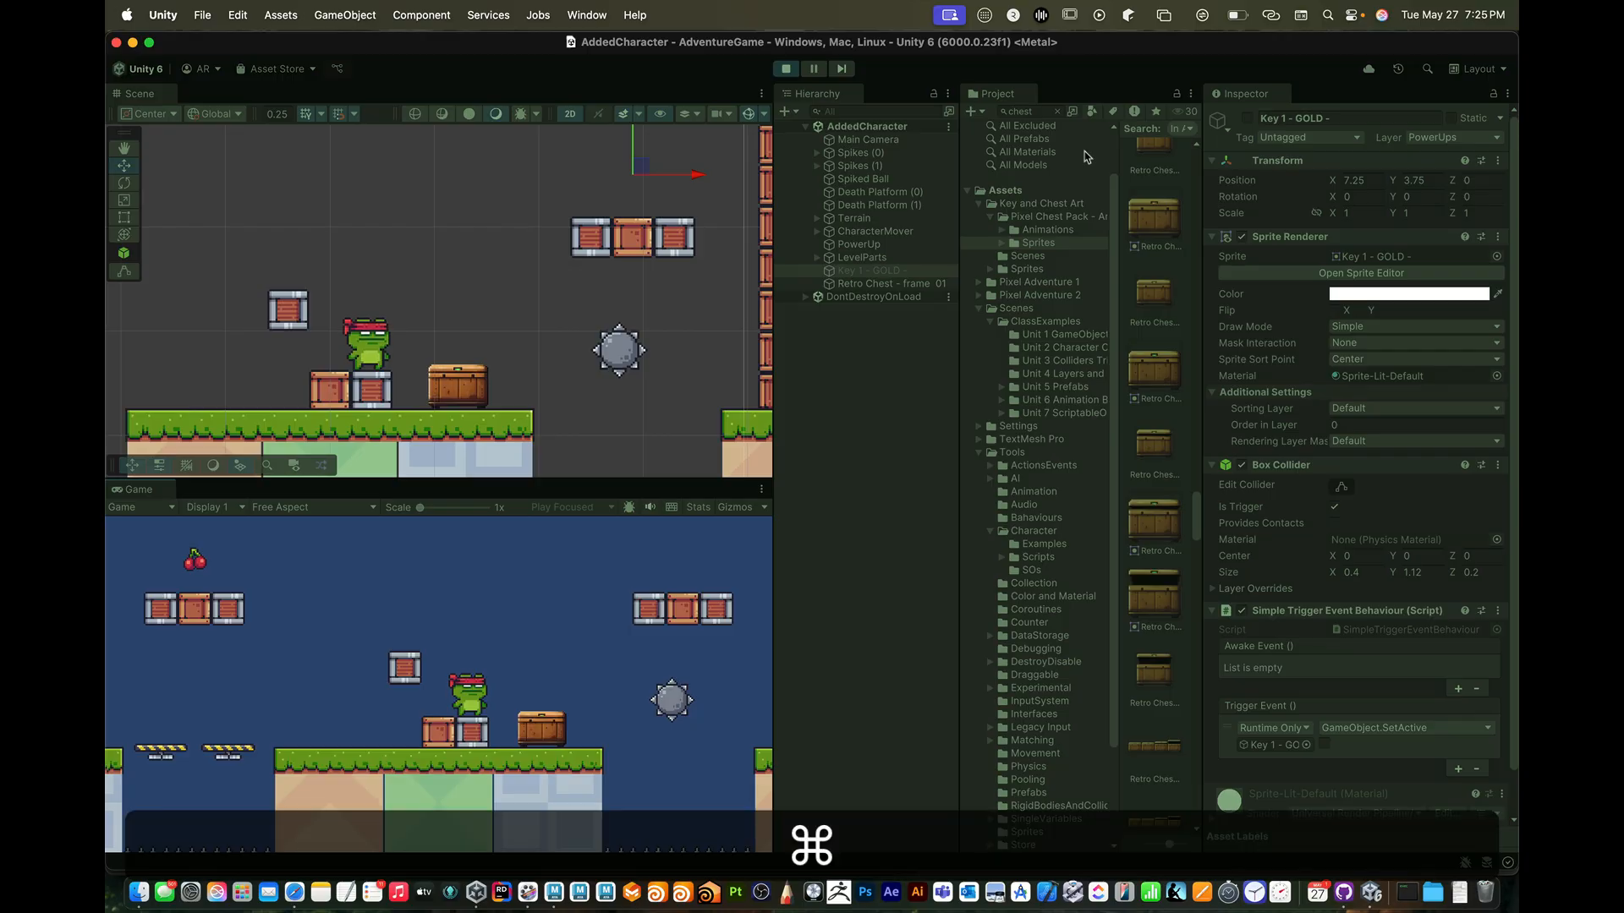
pyautogui.press('super+p')
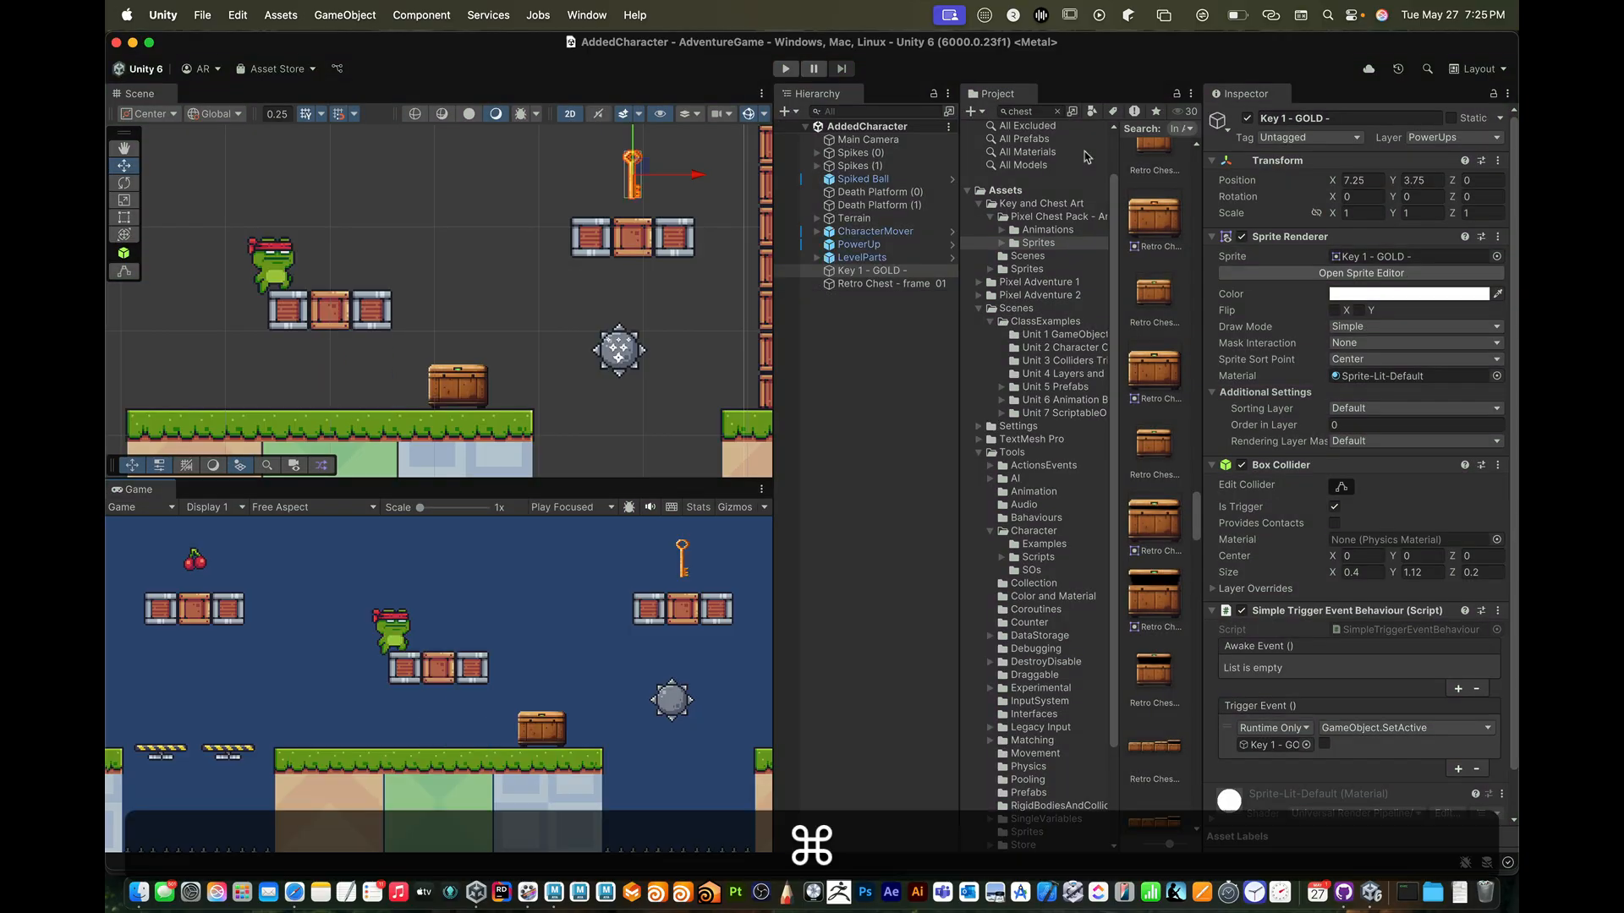
# - Play the level again, walk the frog straight to the chest without collecting the key, pass over it repeatedly, and stop the game
pyautogui.press('super+p')
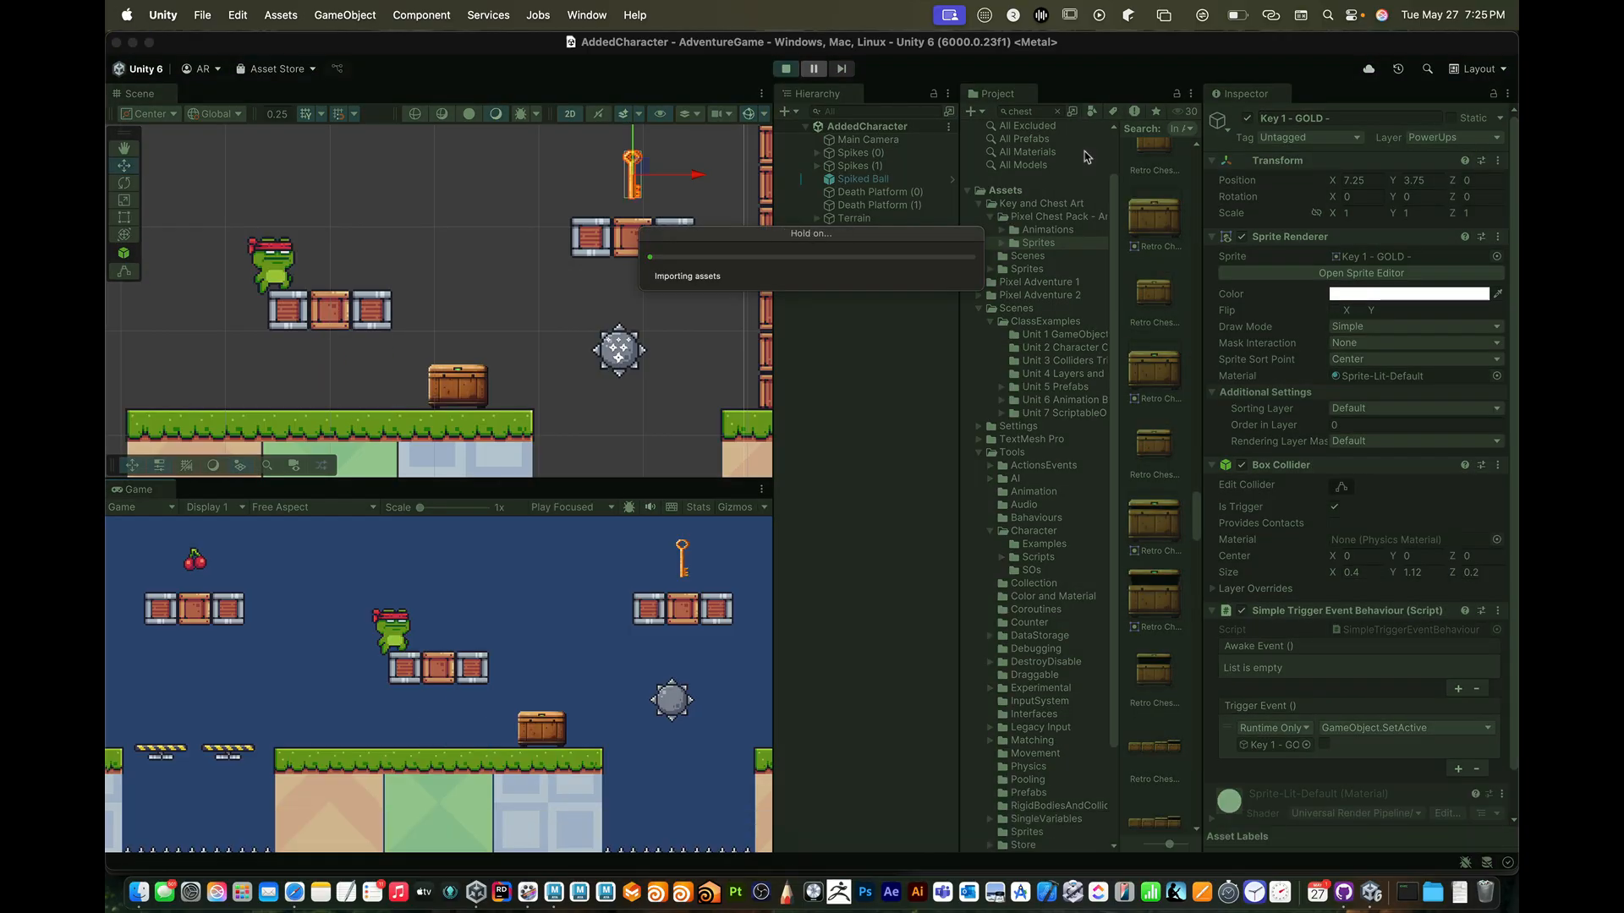
pyautogui.press('Left')
pyautogui.press('Down')
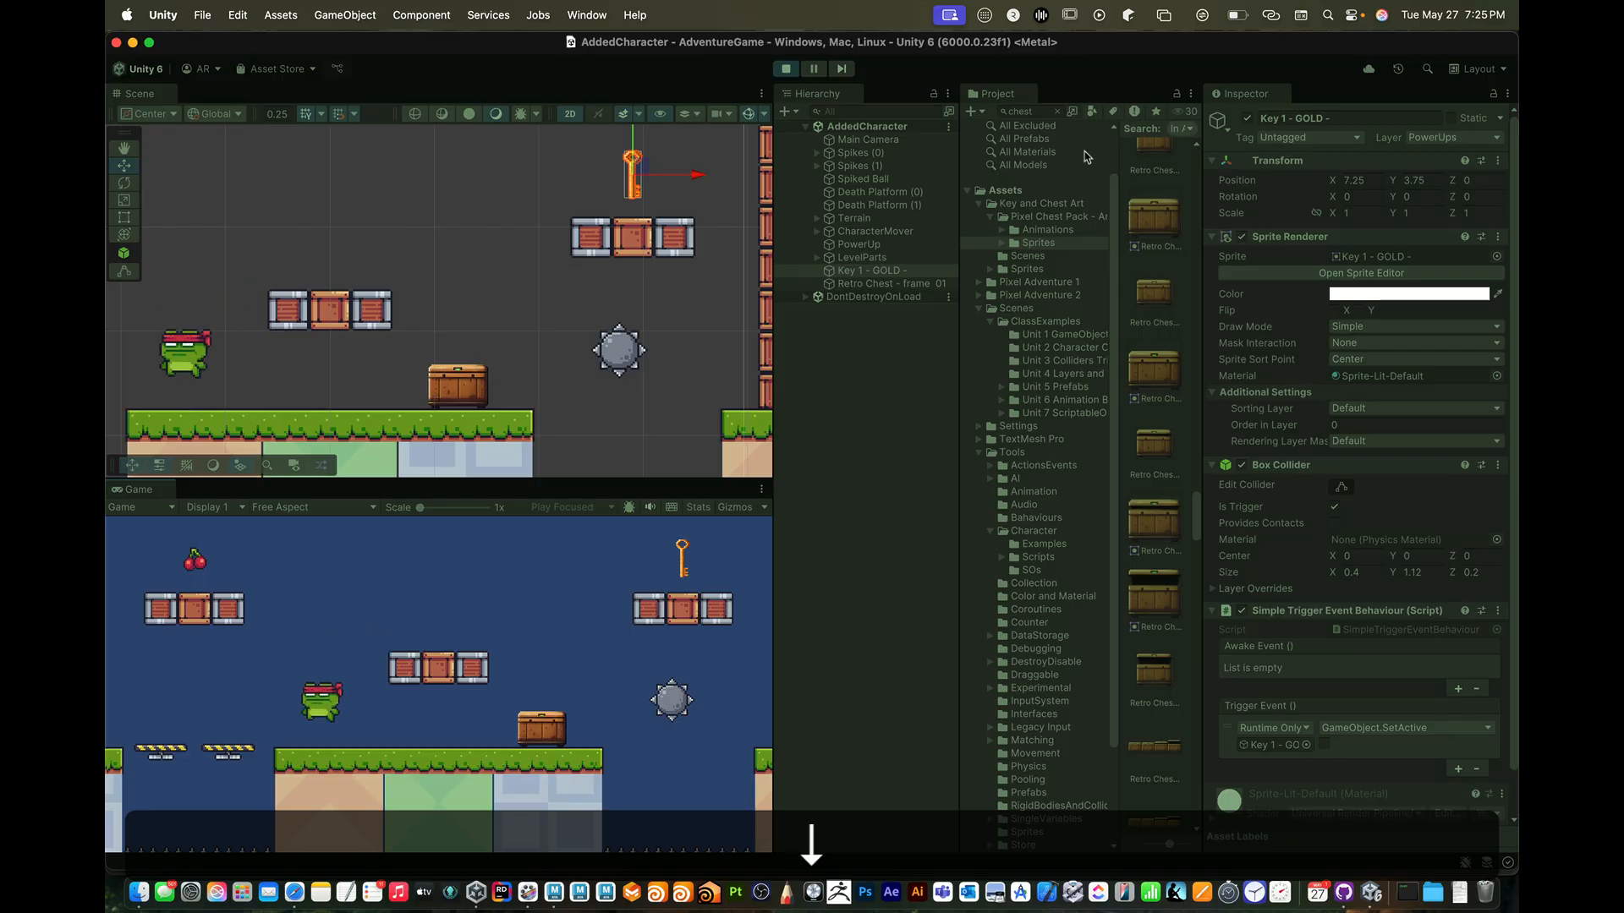
pyautogui.press('Right')
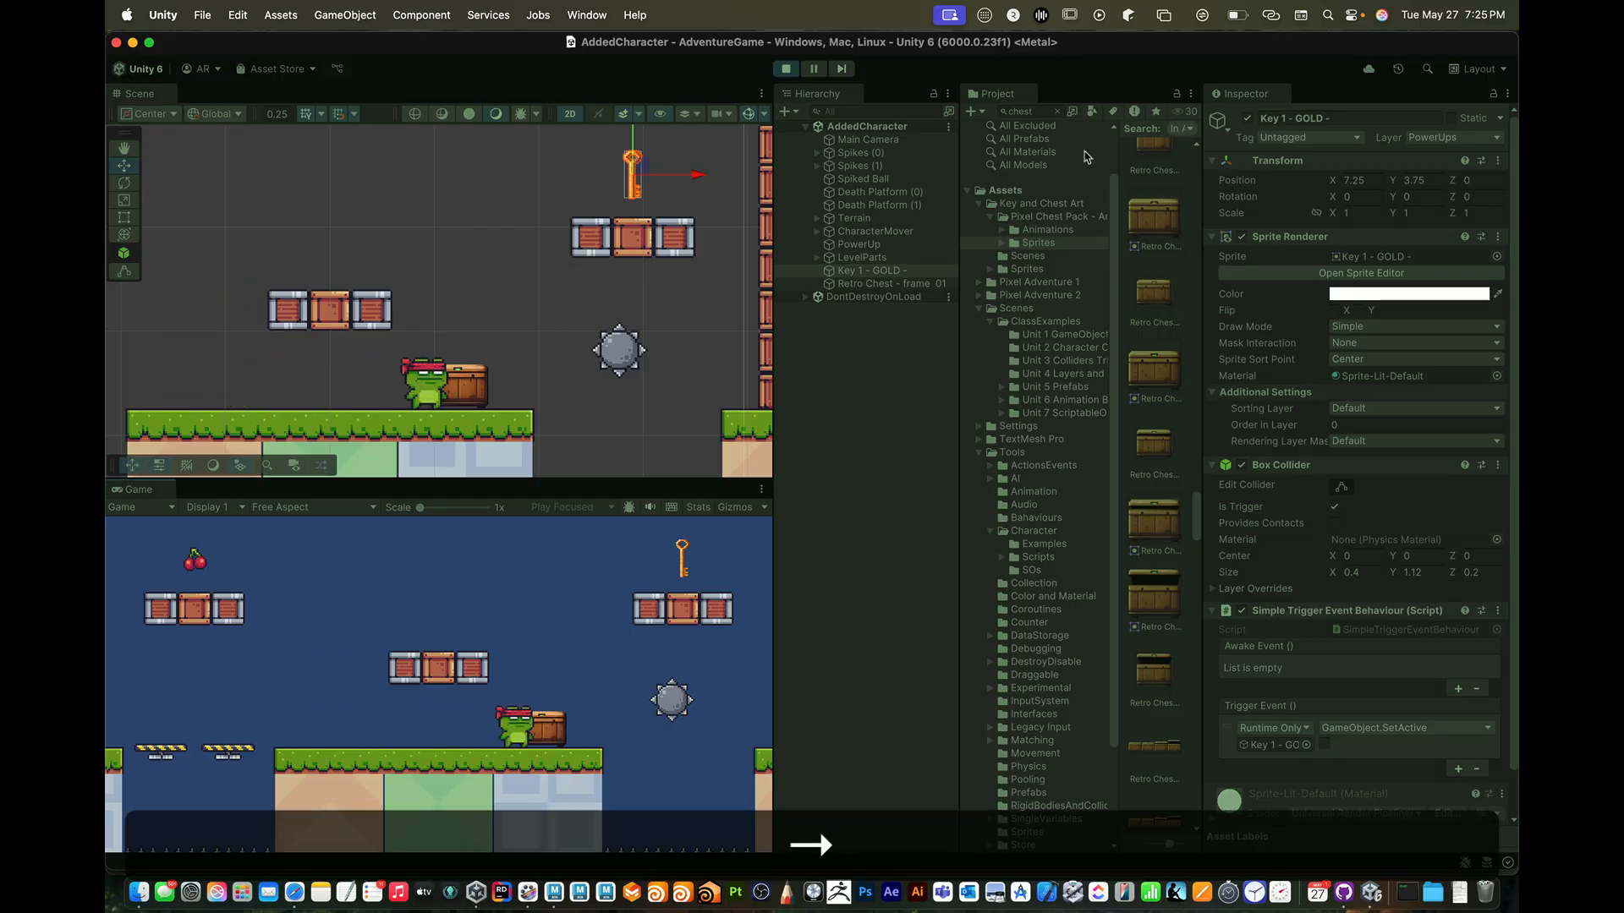
pyautogui.press('Left')
pyautogui.press('Right')
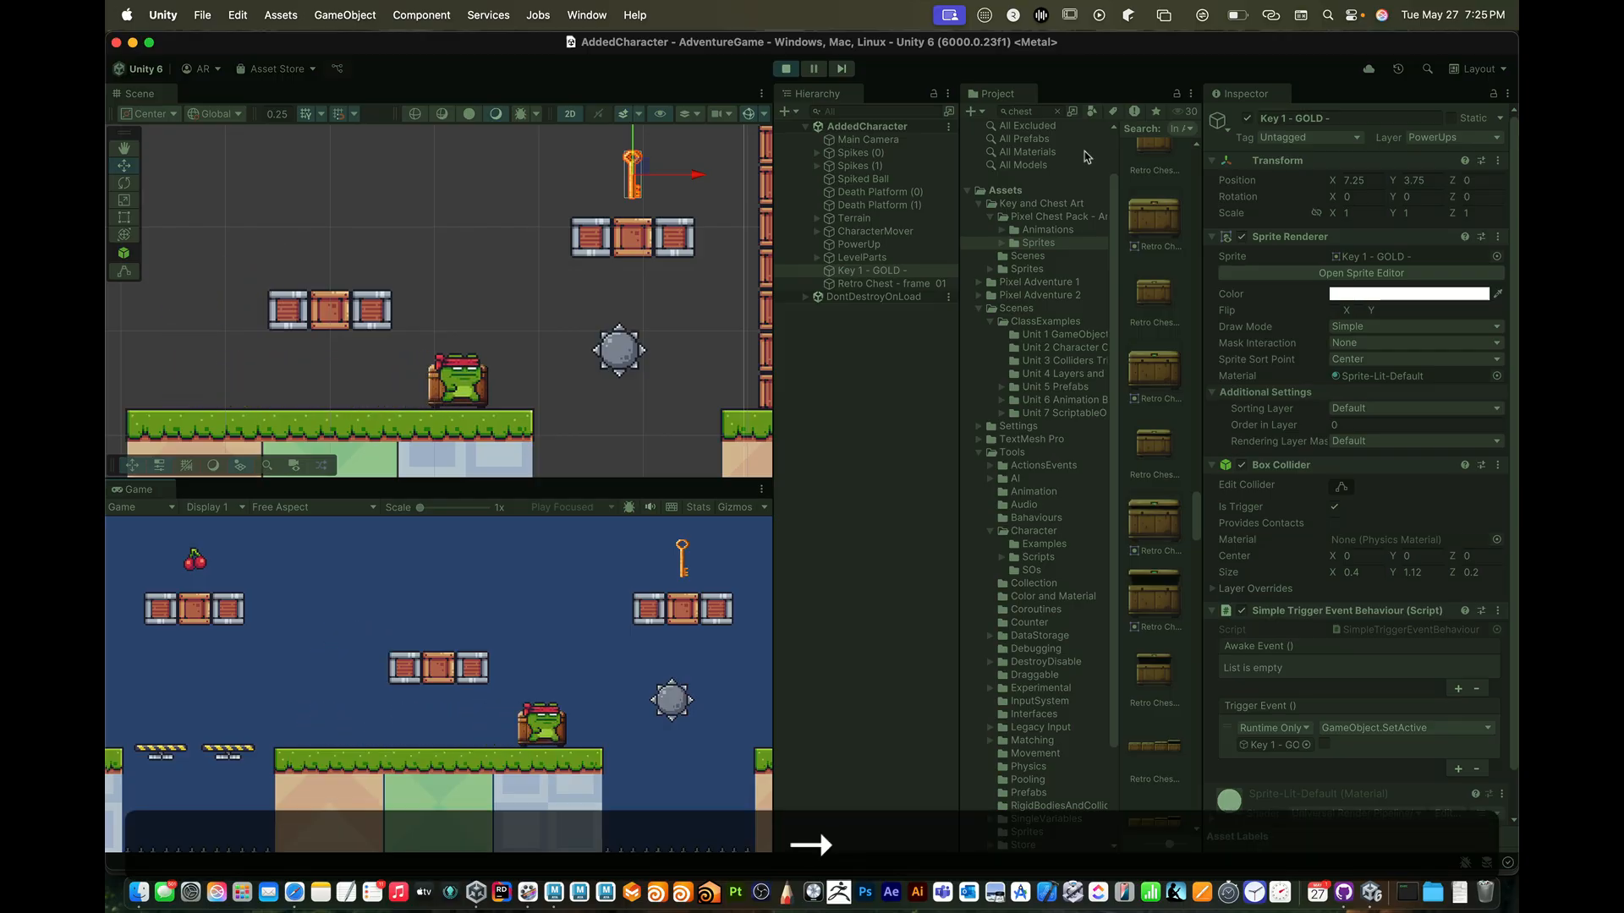
pyautogui.press('Left')
pyautogui.press('Right')
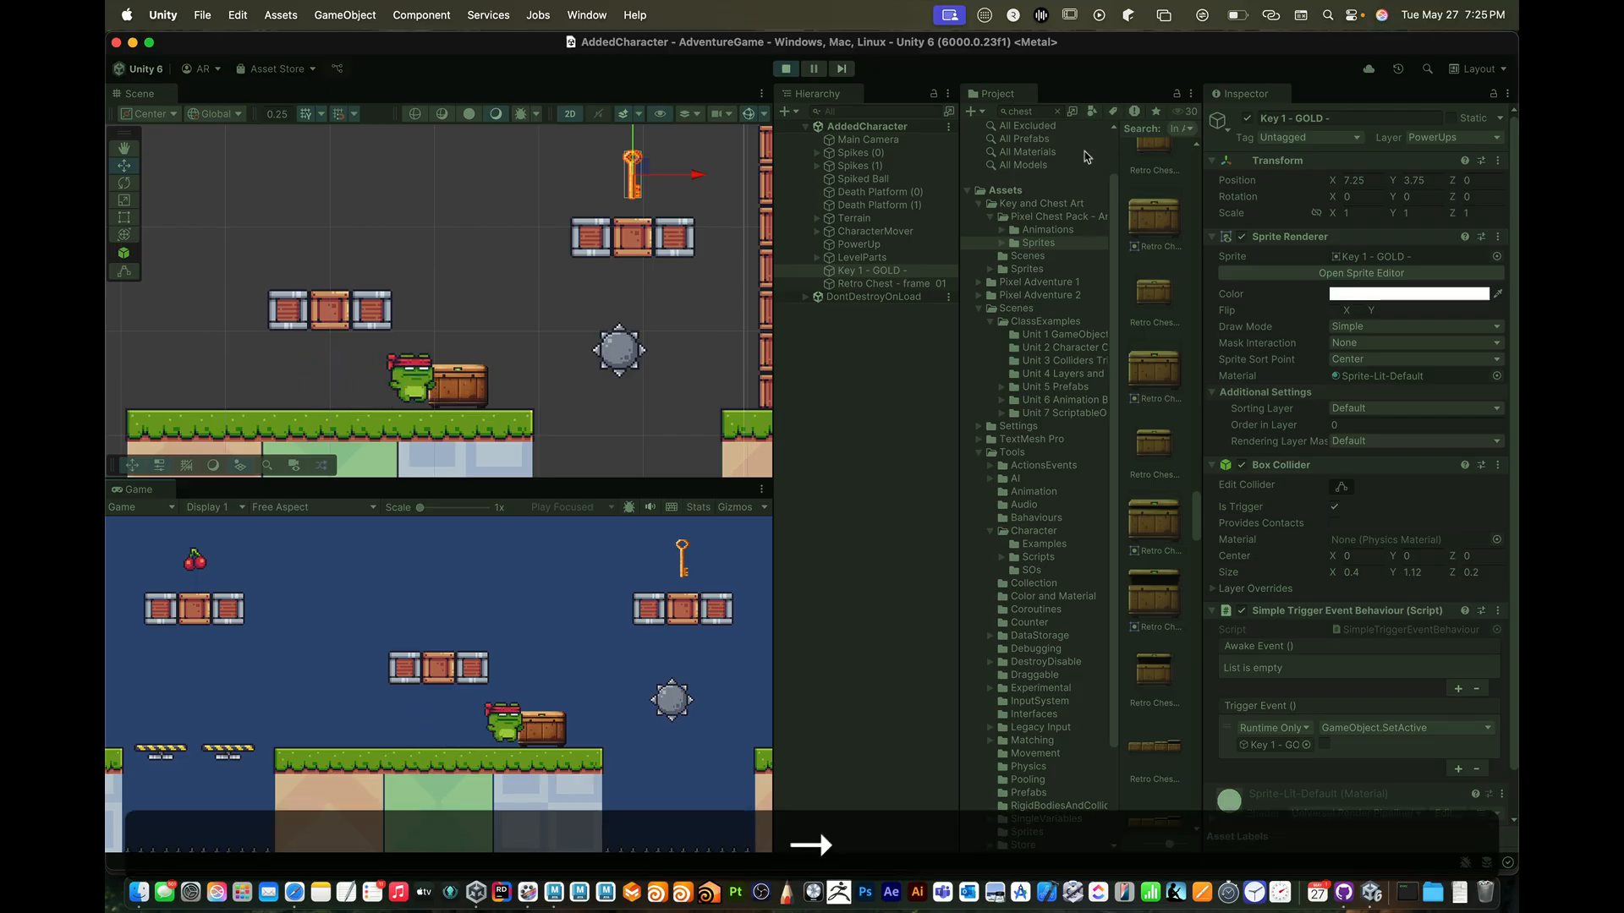
pyautogui.press('Left')
pyautogui.press('Right')
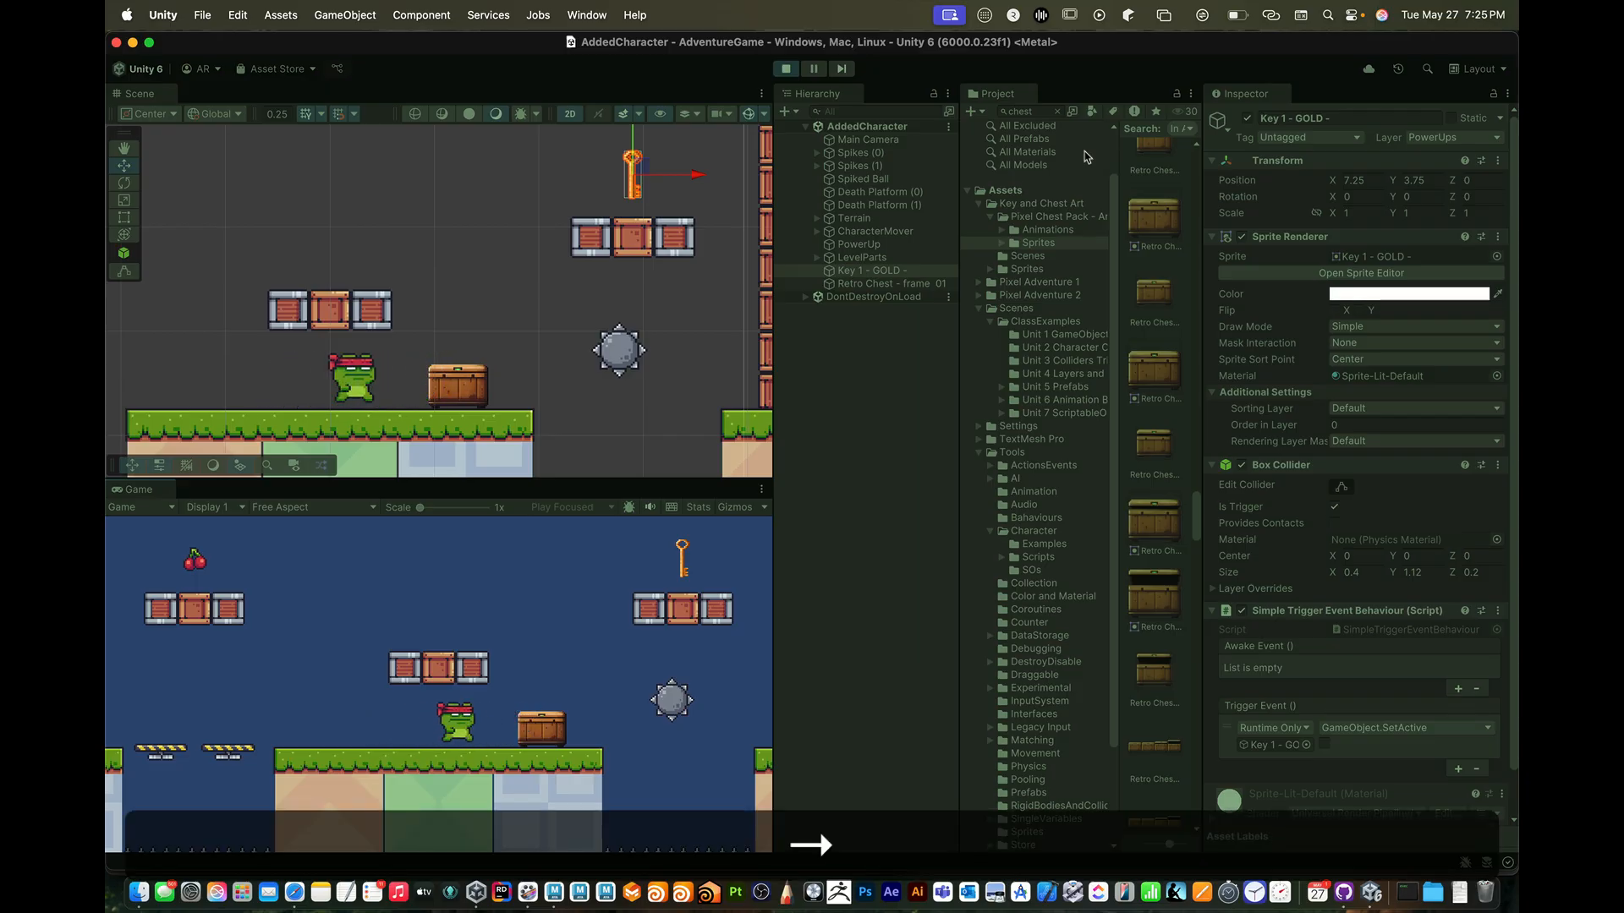
pyautogui.press('Left')
pyautogui.press('super')
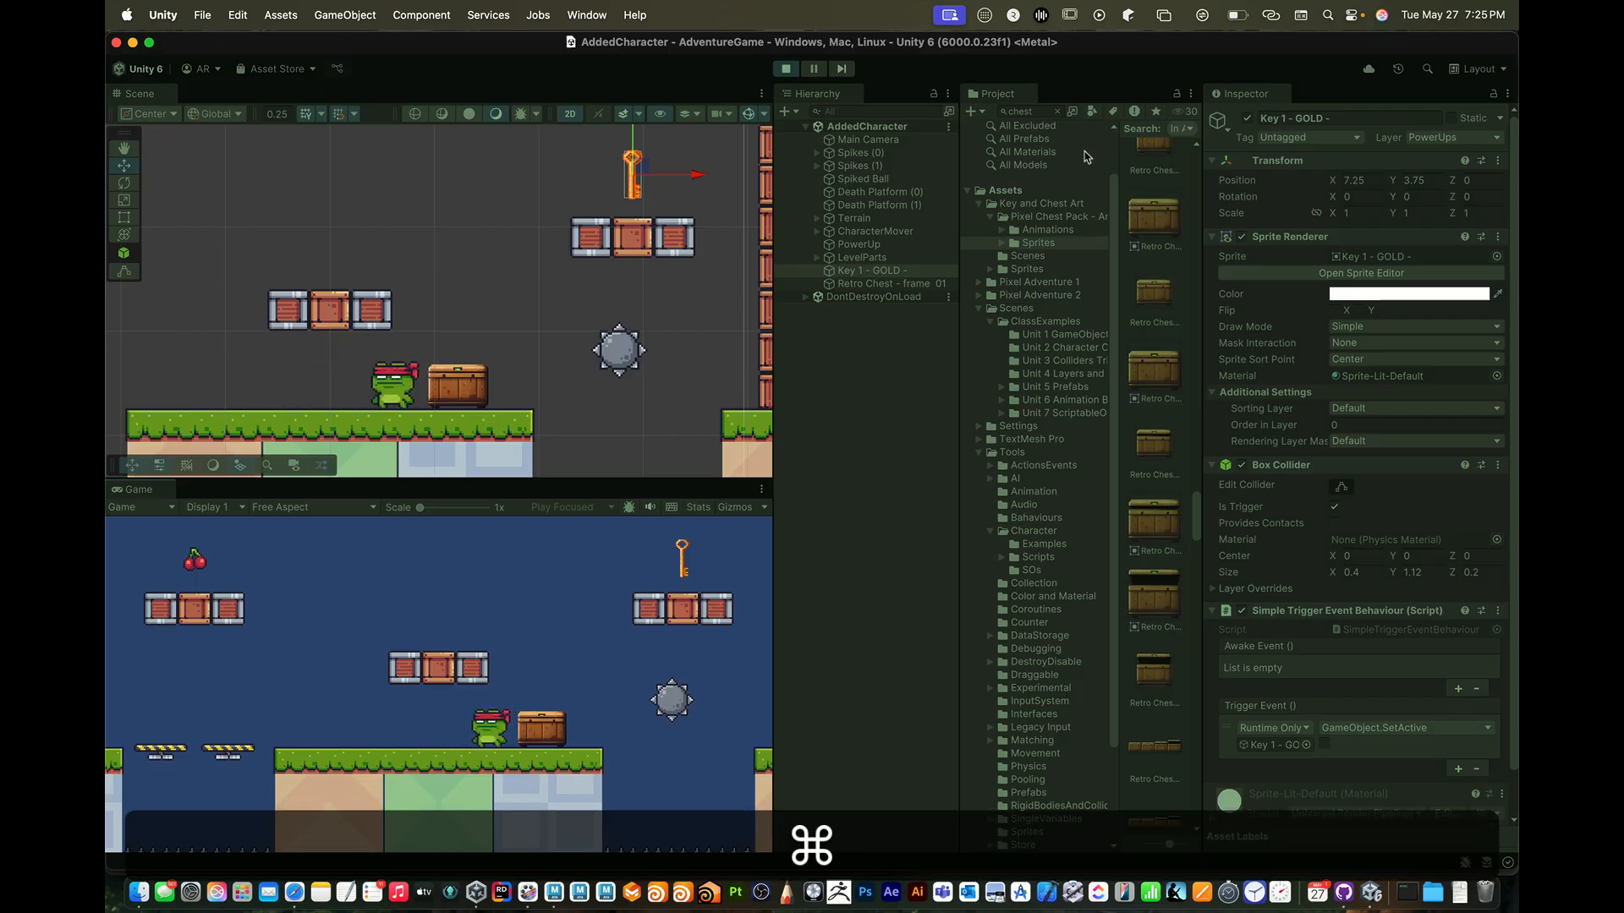
pyautogui.press('super+p')
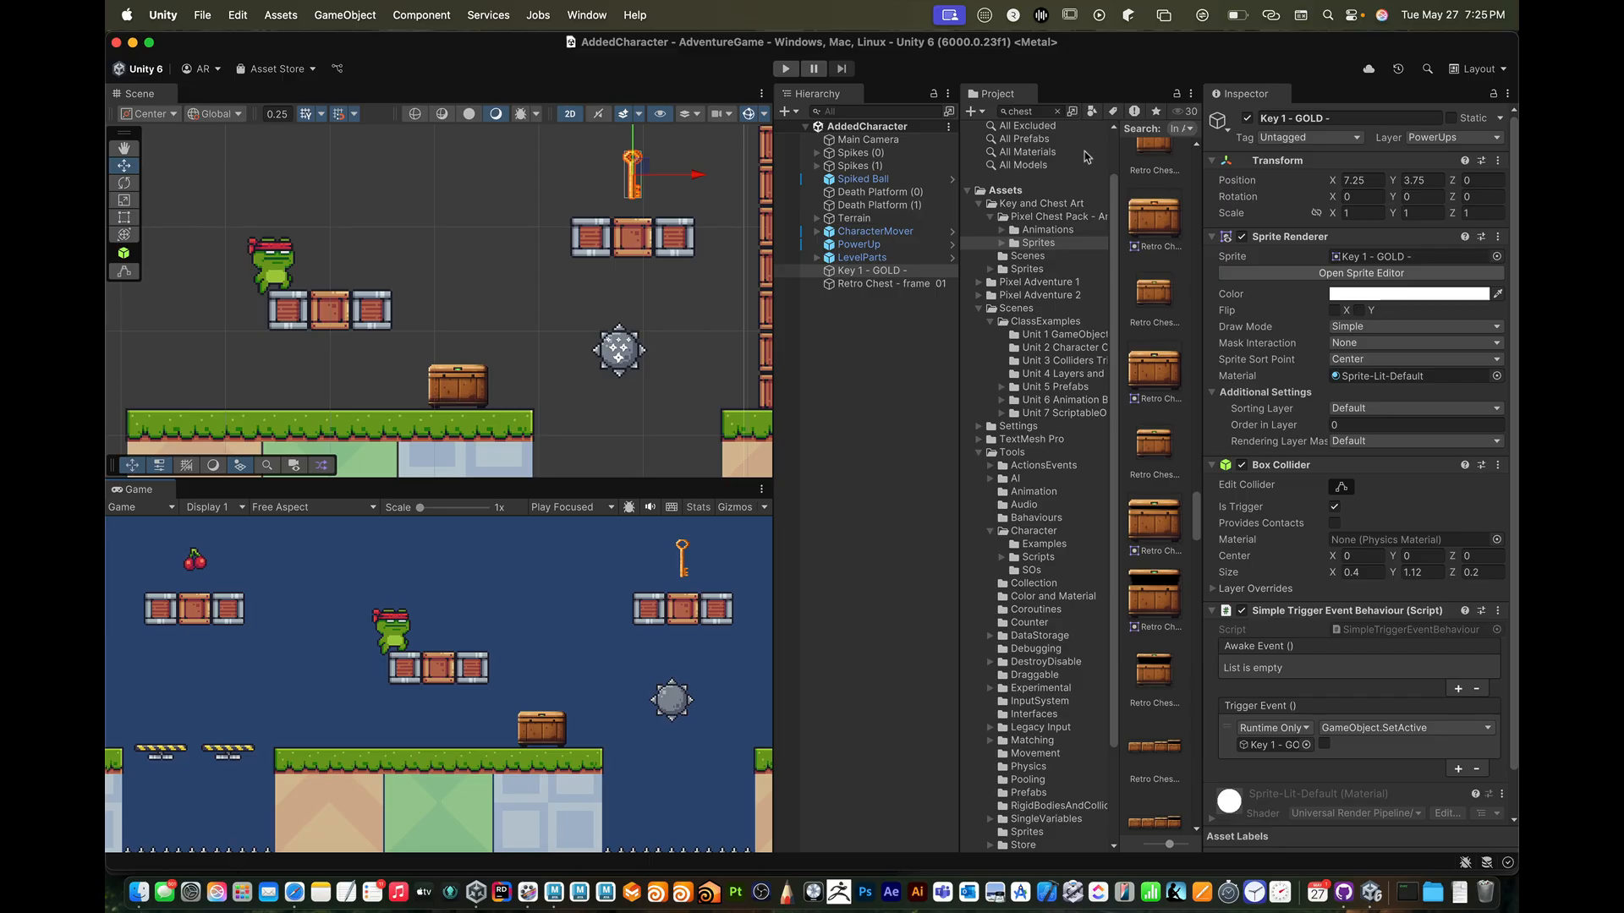